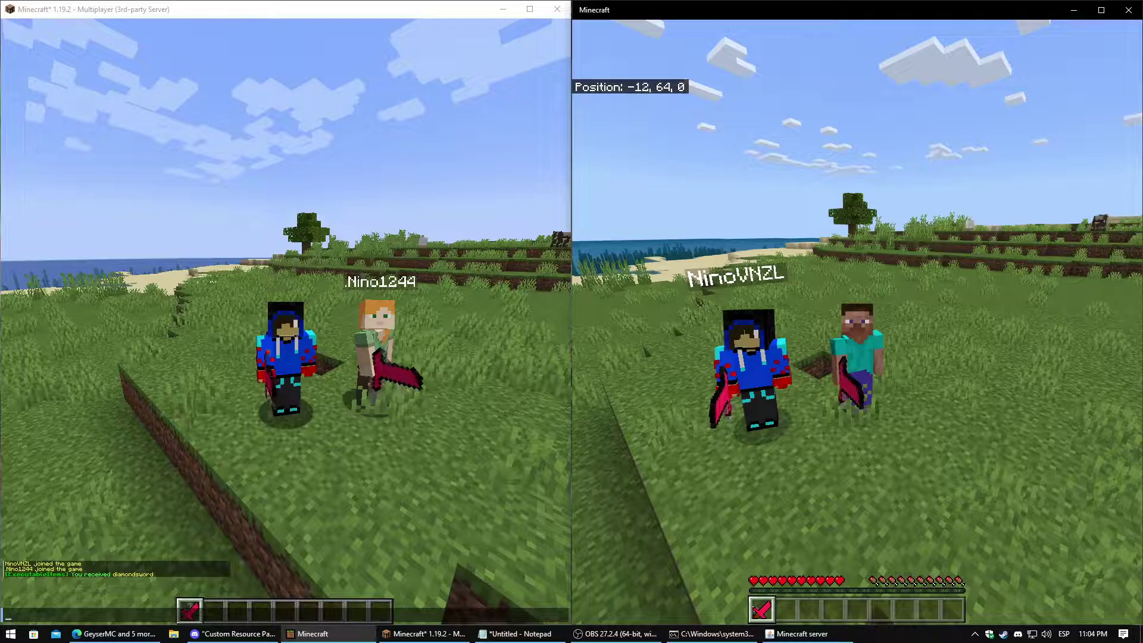
Run /executableitems:ei in the Java chat to get the pink custom sword
key(e)
key(e)
key(t)
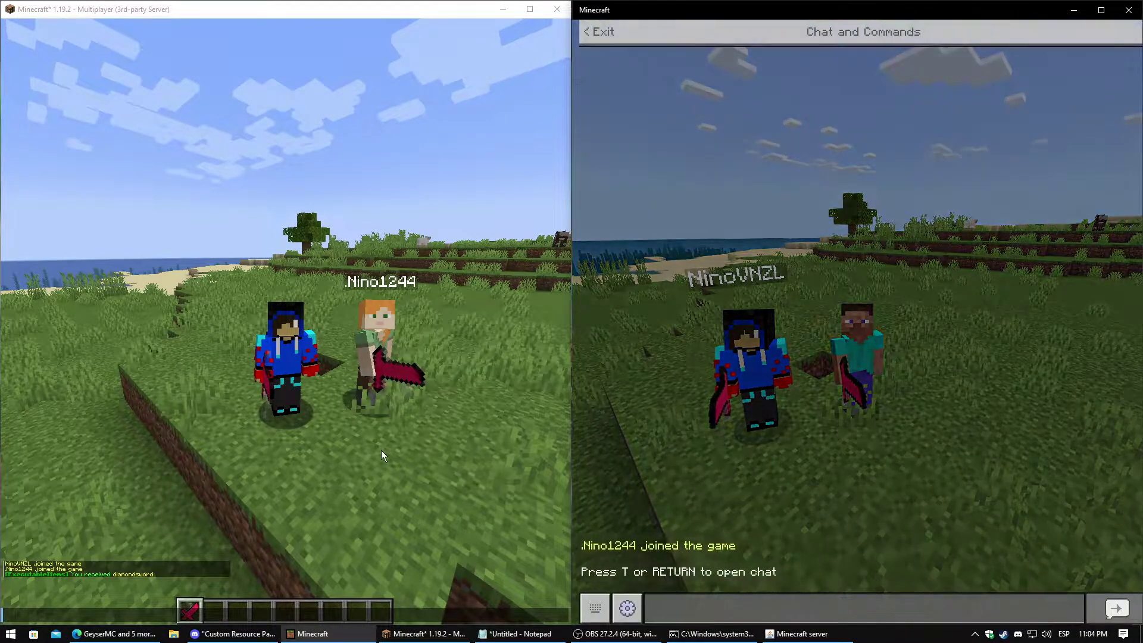
click(367, 458)
text(/ei)
key(BackSpace)
key(BackSpace)
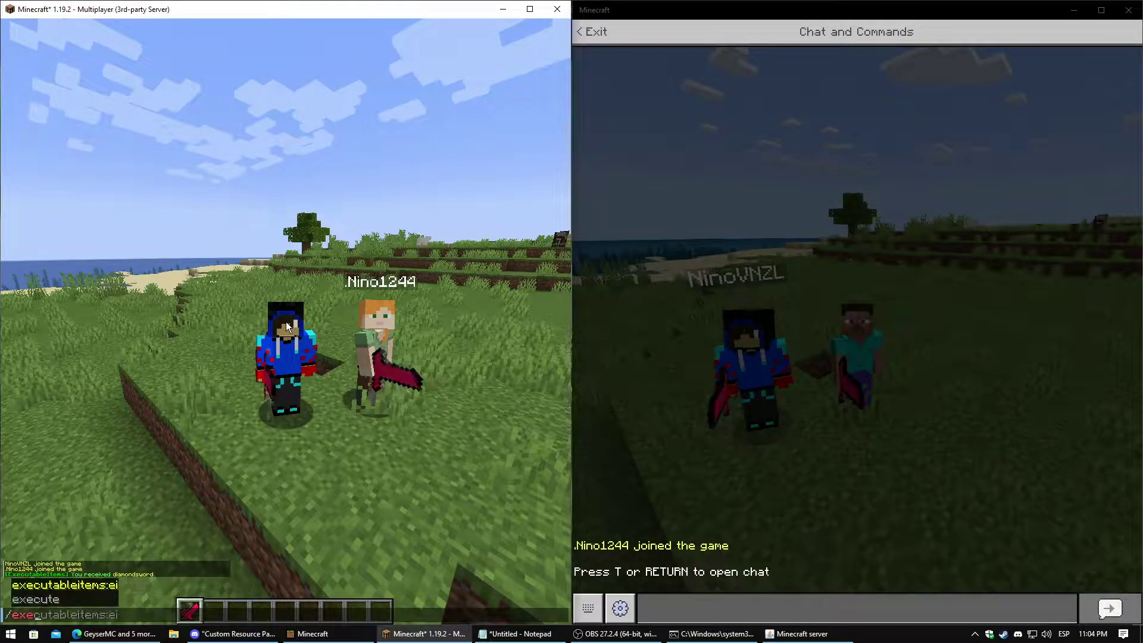
text(ex)
key(Tab)
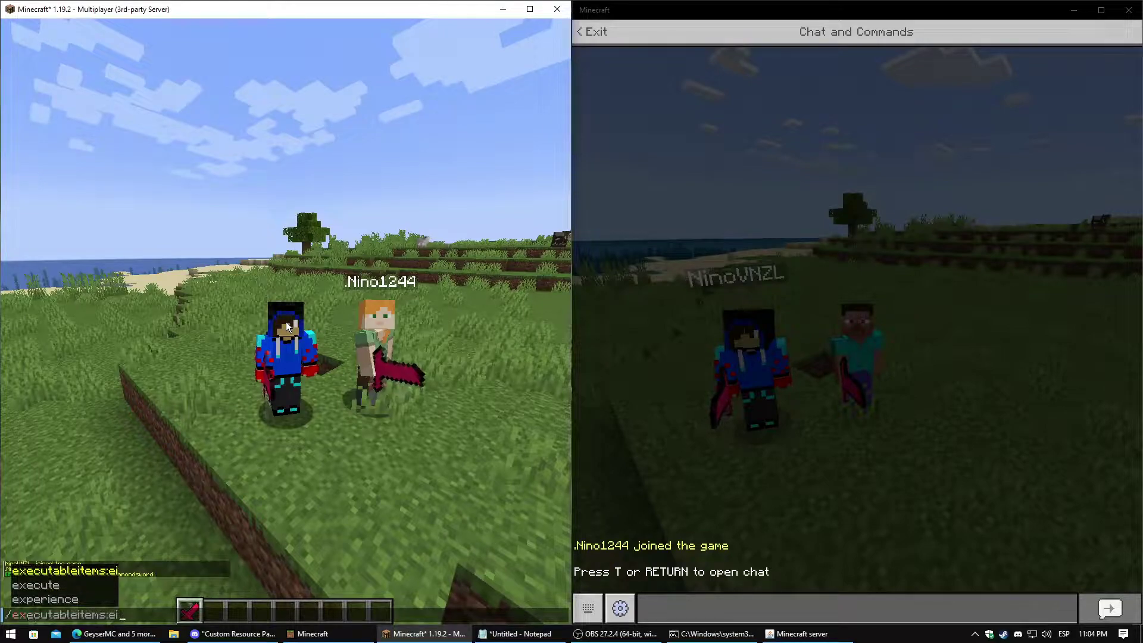
key(Return)
key(slash)
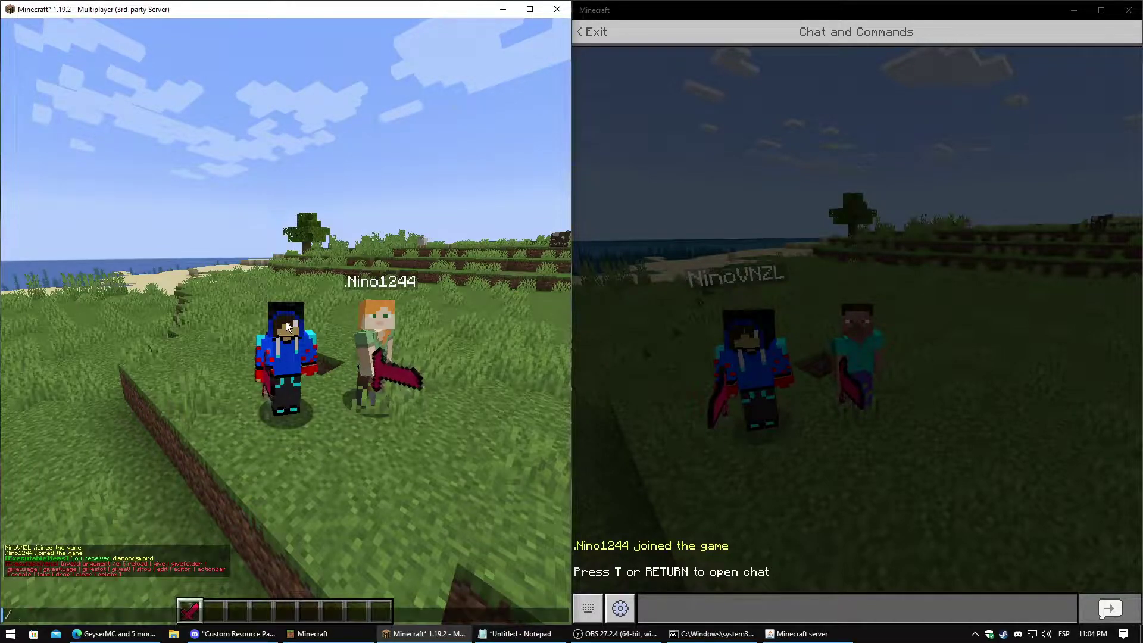
Circle the Java player in the Bedrock view to inspect the pink sword from every side
key(alt+Tab)
key(Escape)
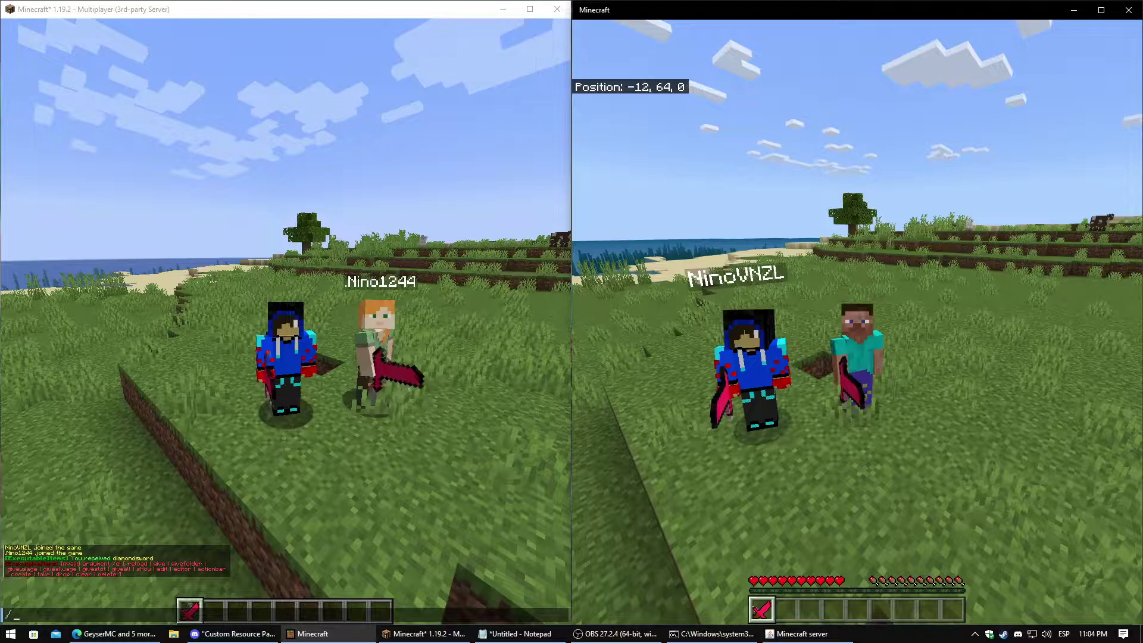
mouse_move(858, 322)
key(Escape)
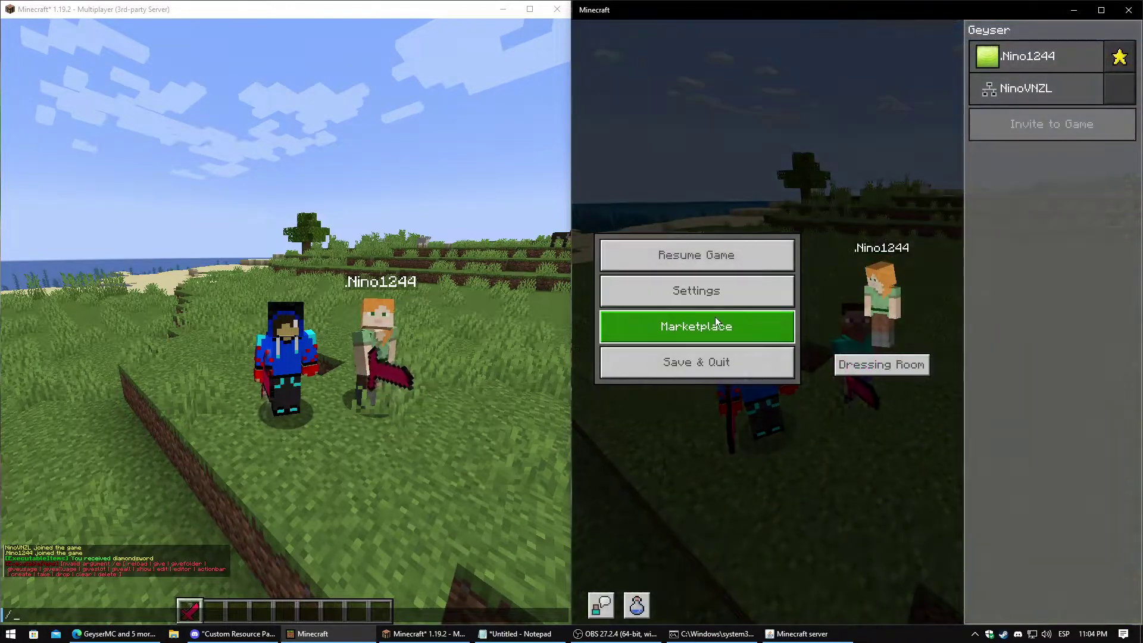
key(Escape)
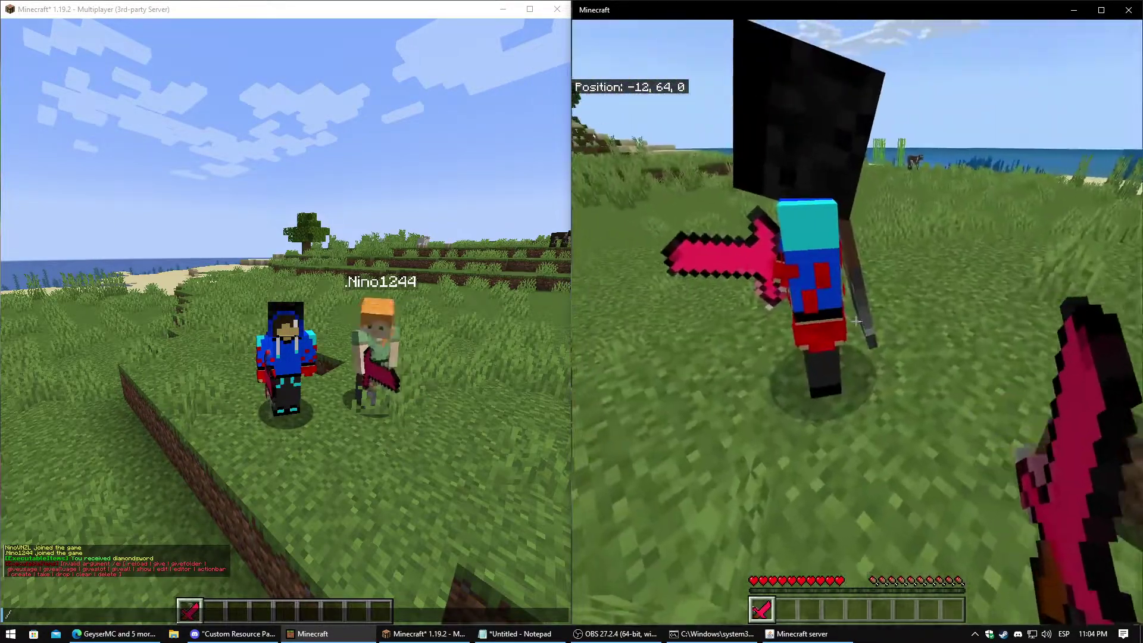
key(w)
key(w)
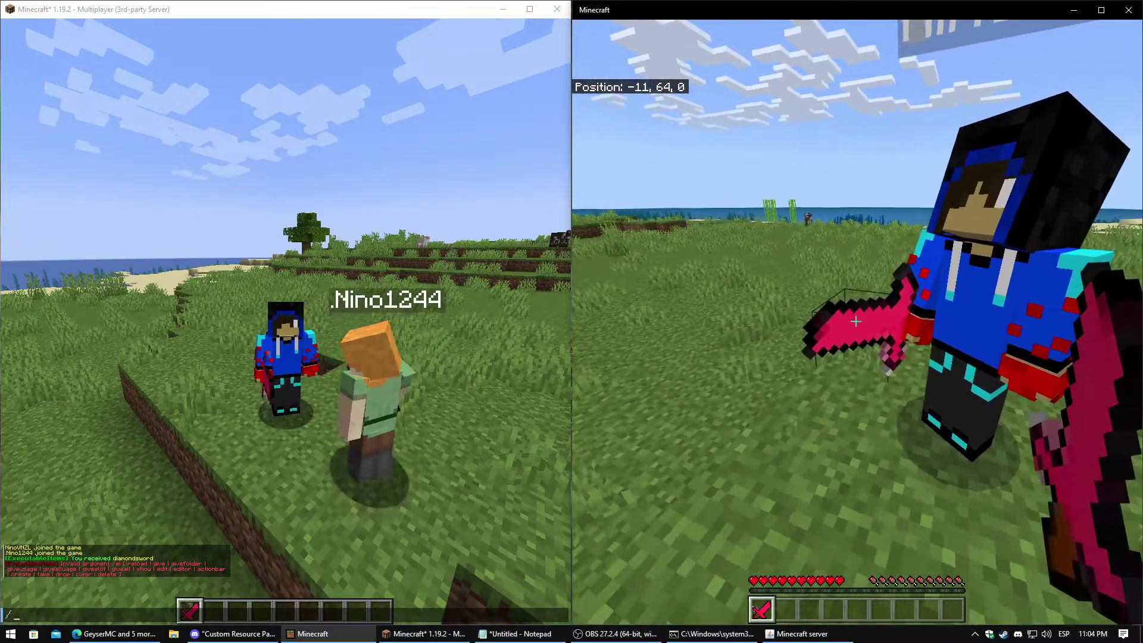
key(a)
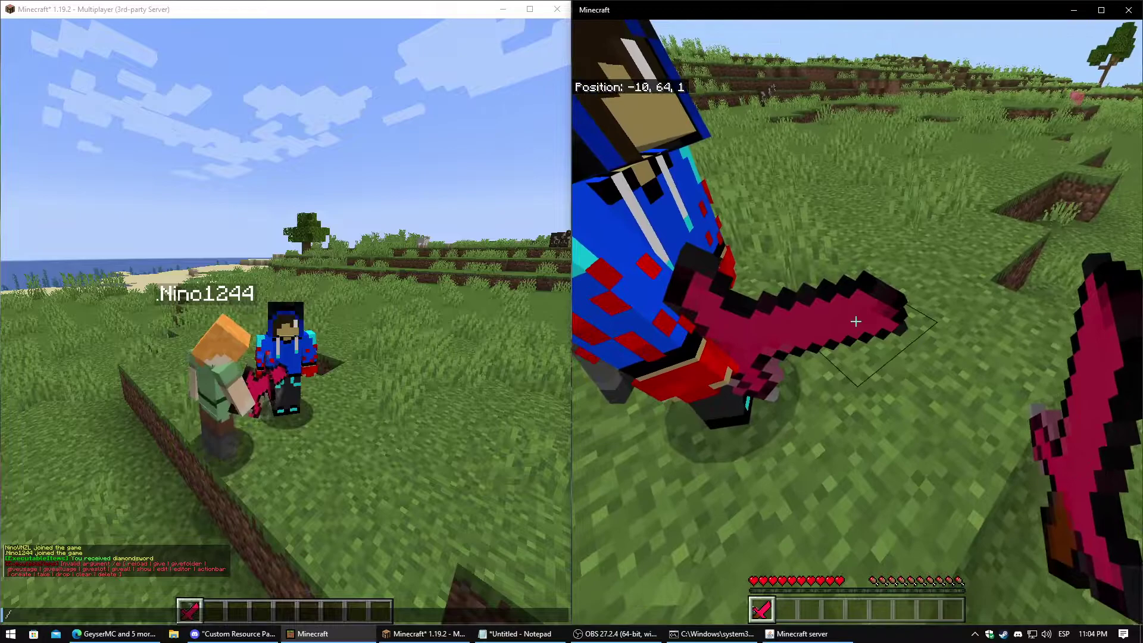
key(a)
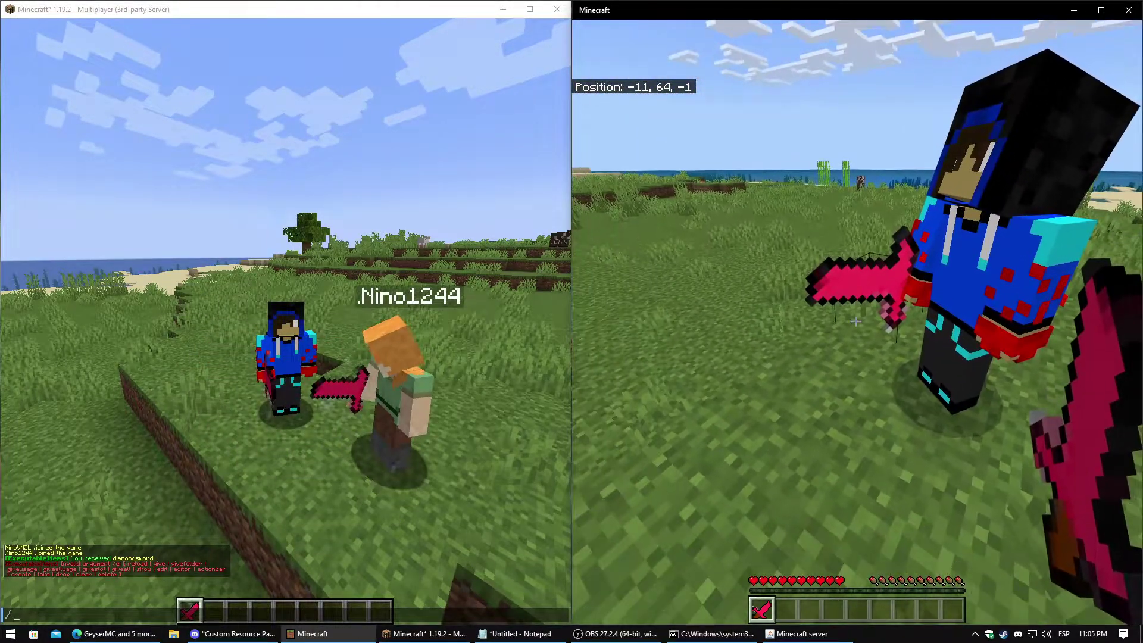
key(w)
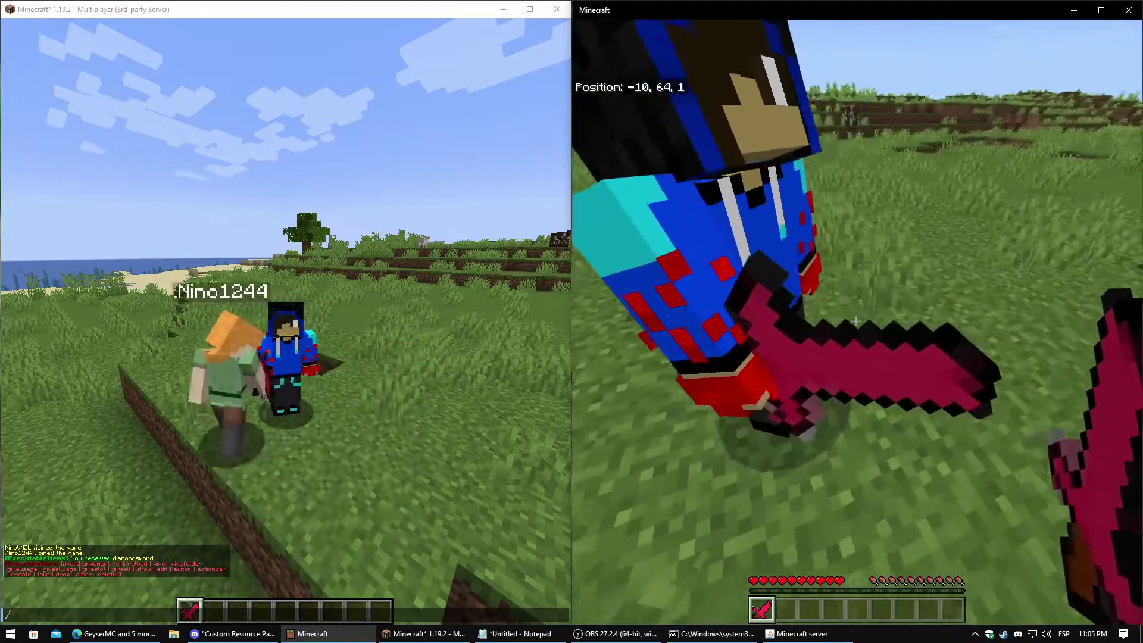
key(a)
click(856, 322)
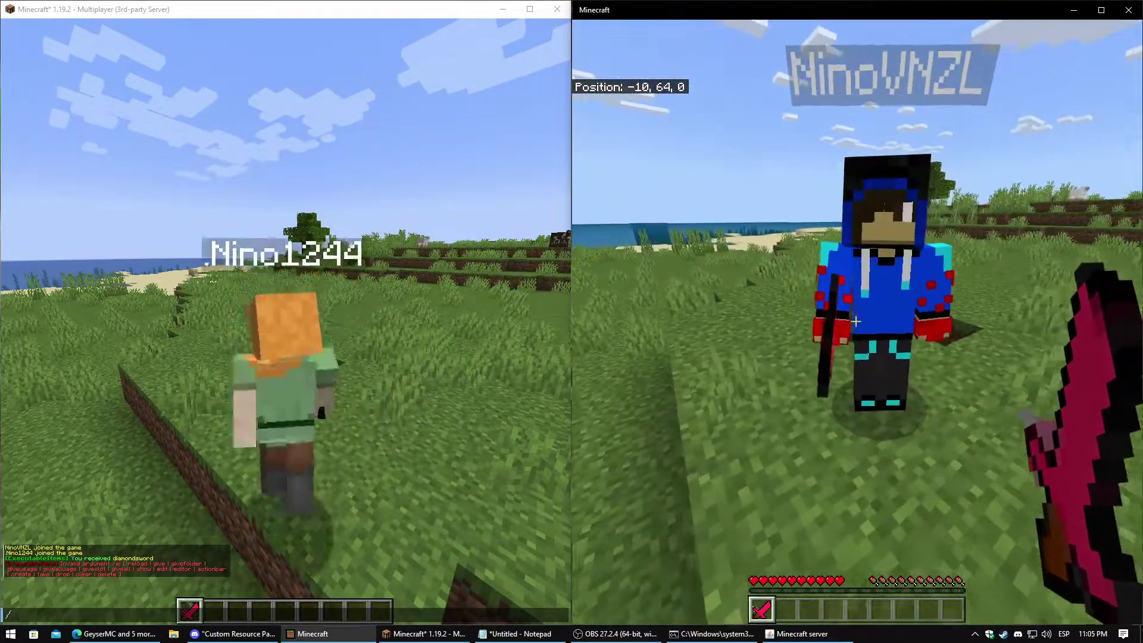
Switch Java to third-person, swing the sword by the Bedrock player, then pause the game
key(t)
click(334, 386)
key(Escape)
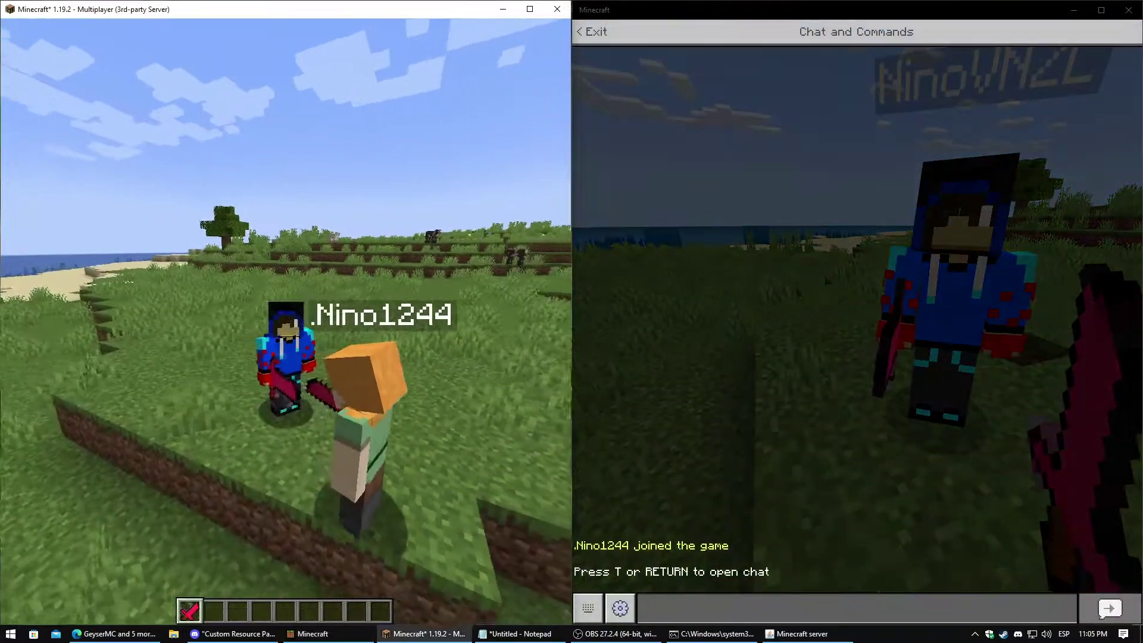
key(F5)
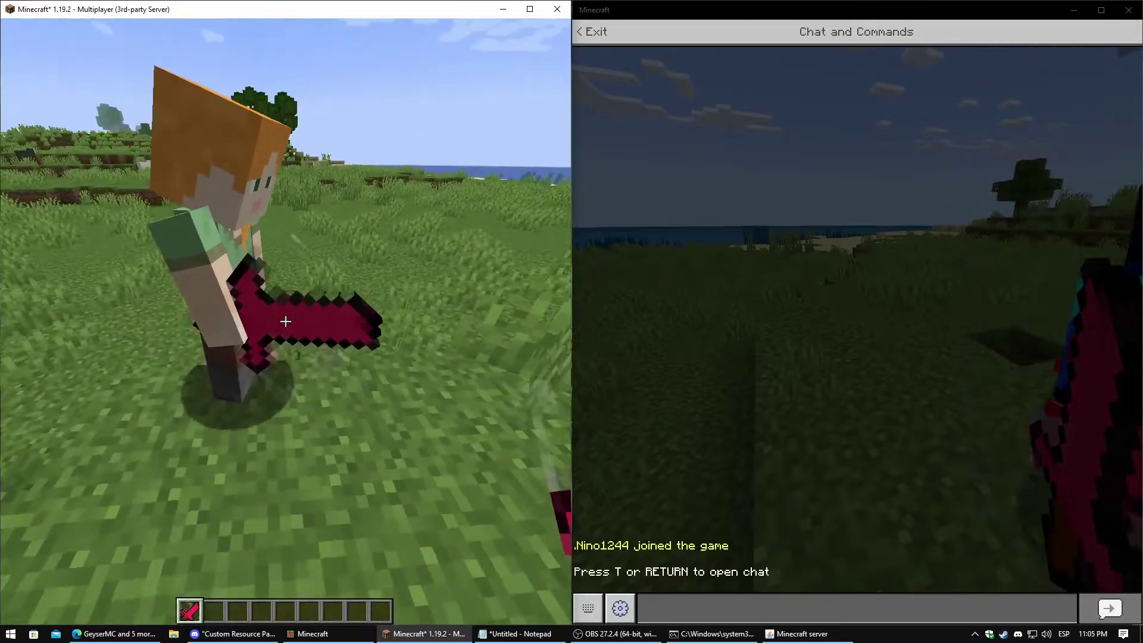
key(s)
click(285, 322)
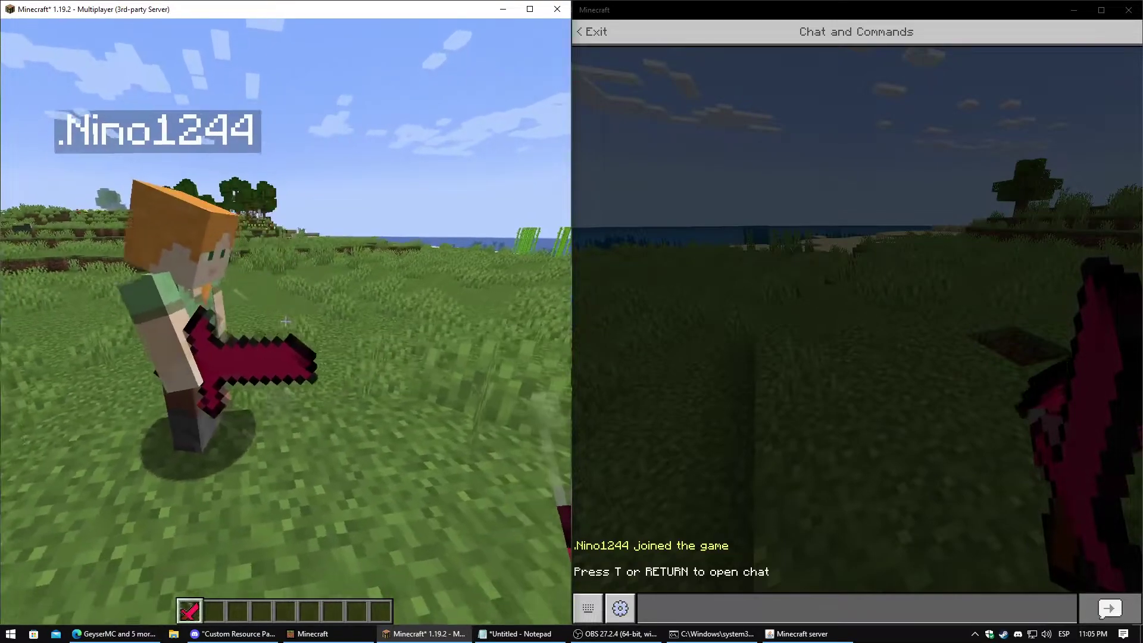
key(Escape)
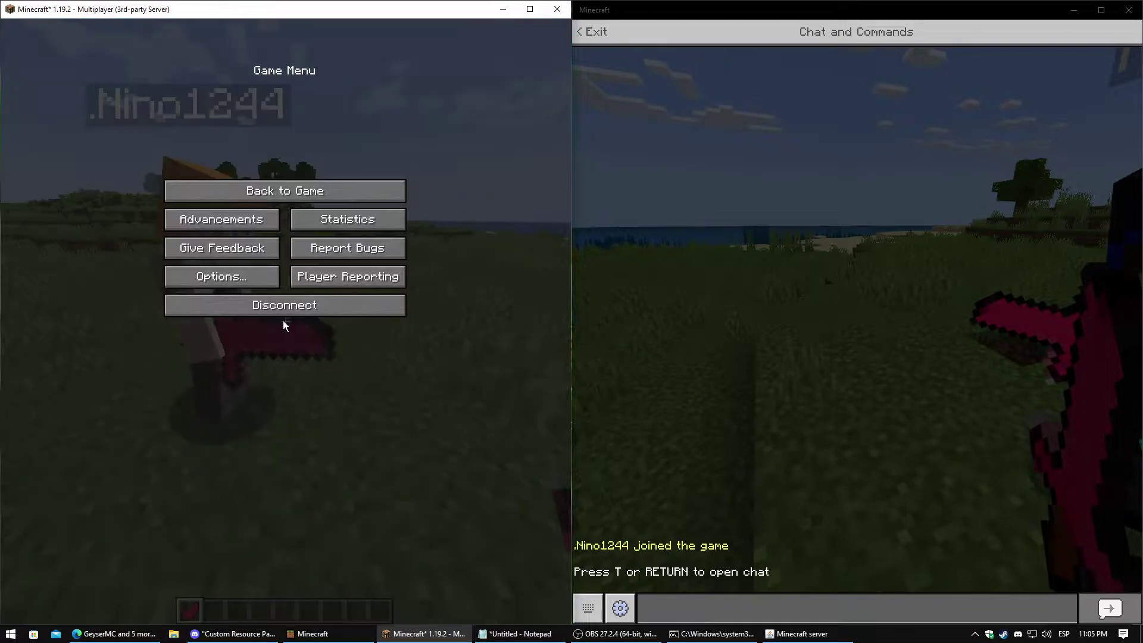
Switch to the 'General items - Ssomar Plugins' page and scroll through its custom-textures guide
click(113, 634)
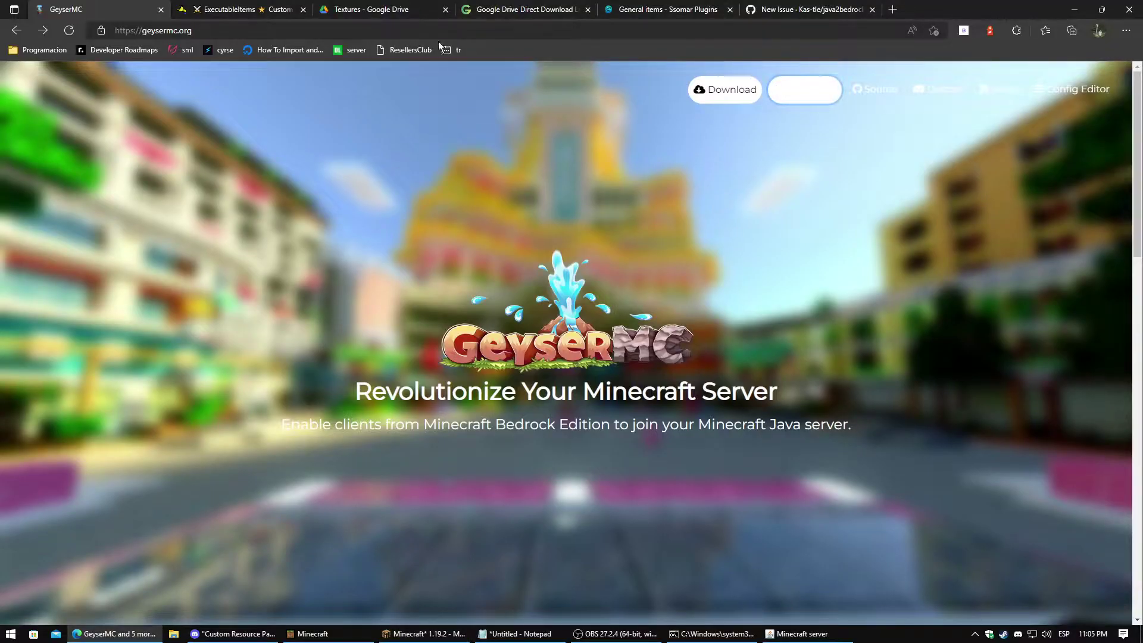
click(667, 9)
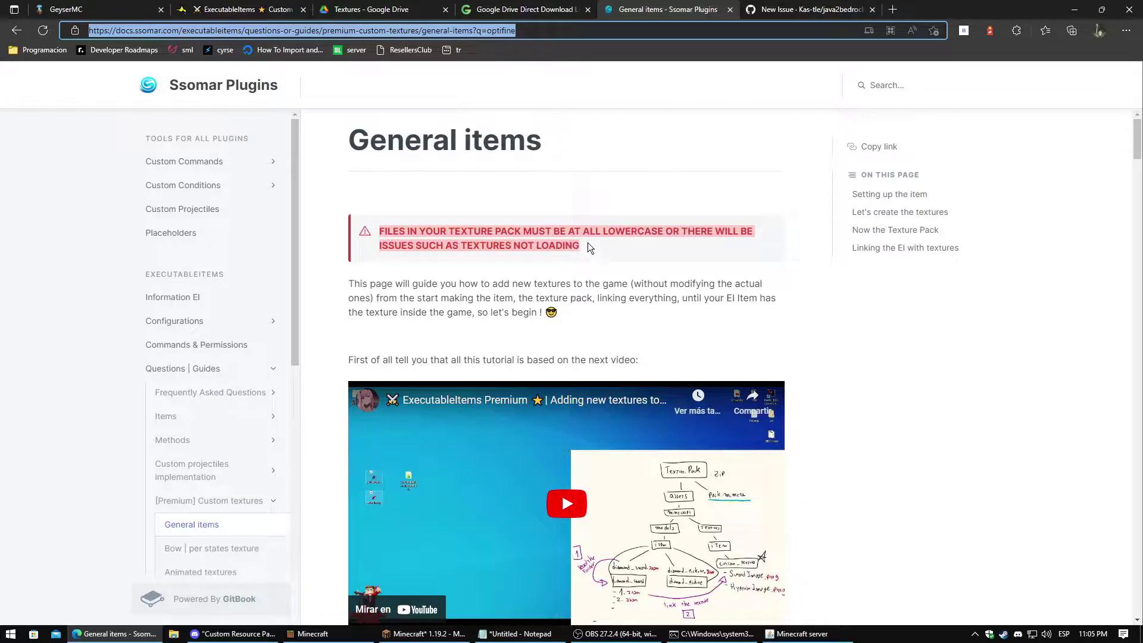
scroll(607, 274, down, 1)
scroll(476, 226, up, 1)
drag(548, 149, 339, 149)
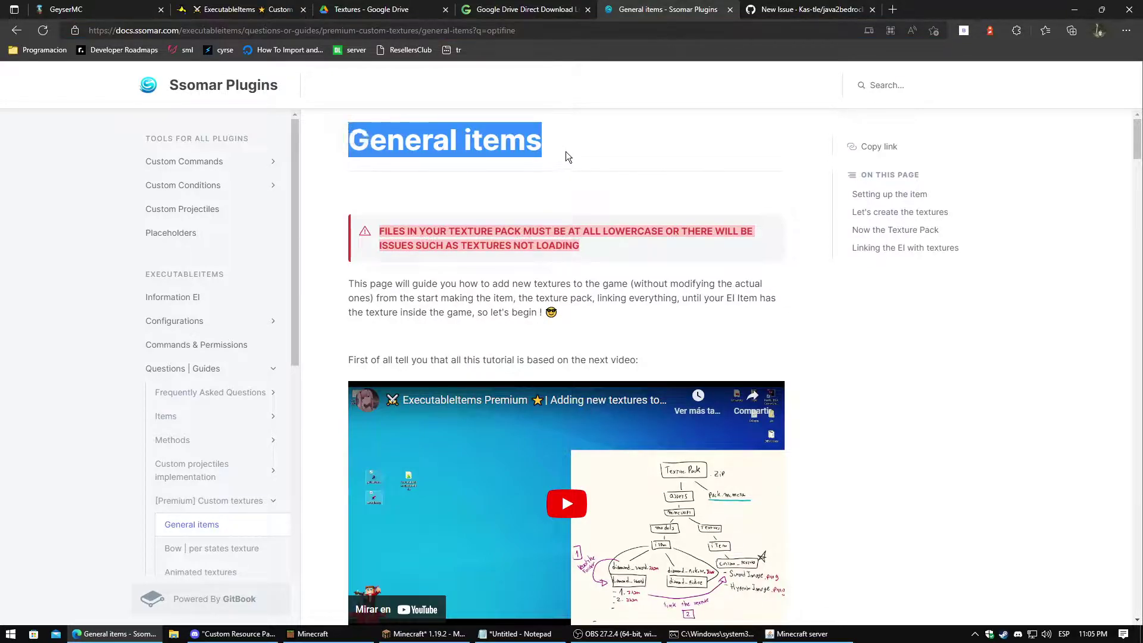
scroll(595, 258, down, 10)
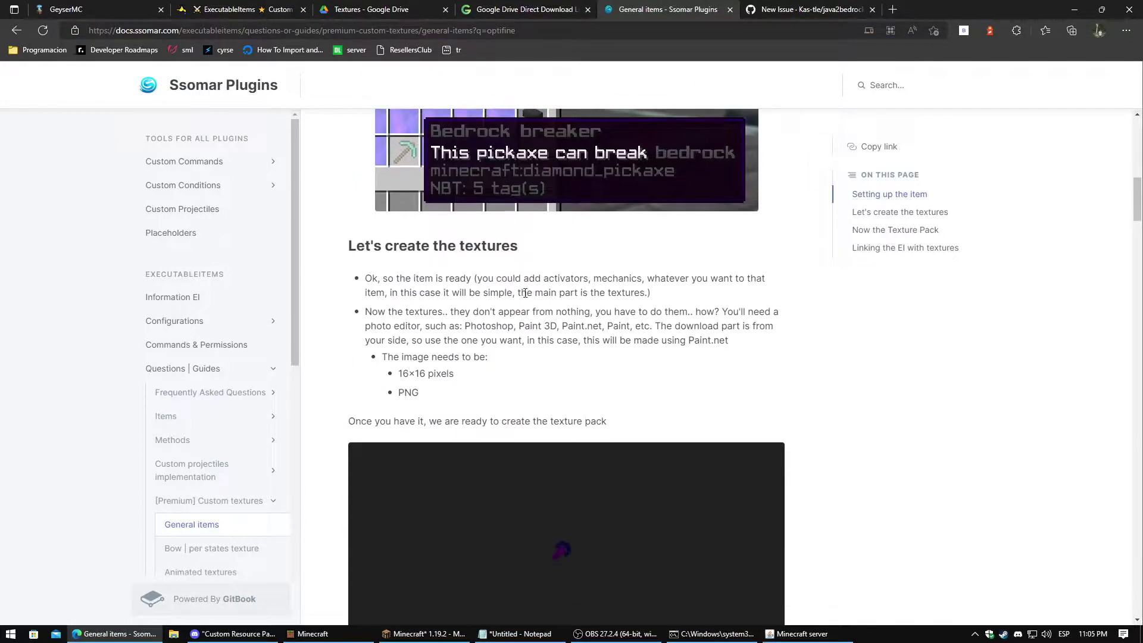
scroll(525, 293, down, 4)
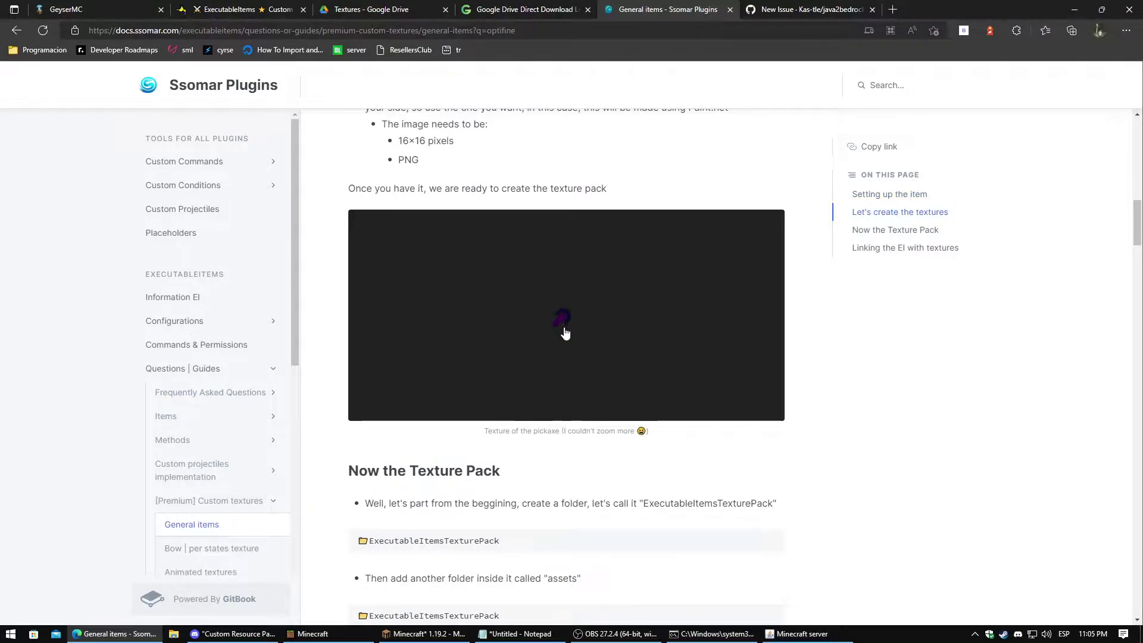
scroll(628, 310, up, 15)
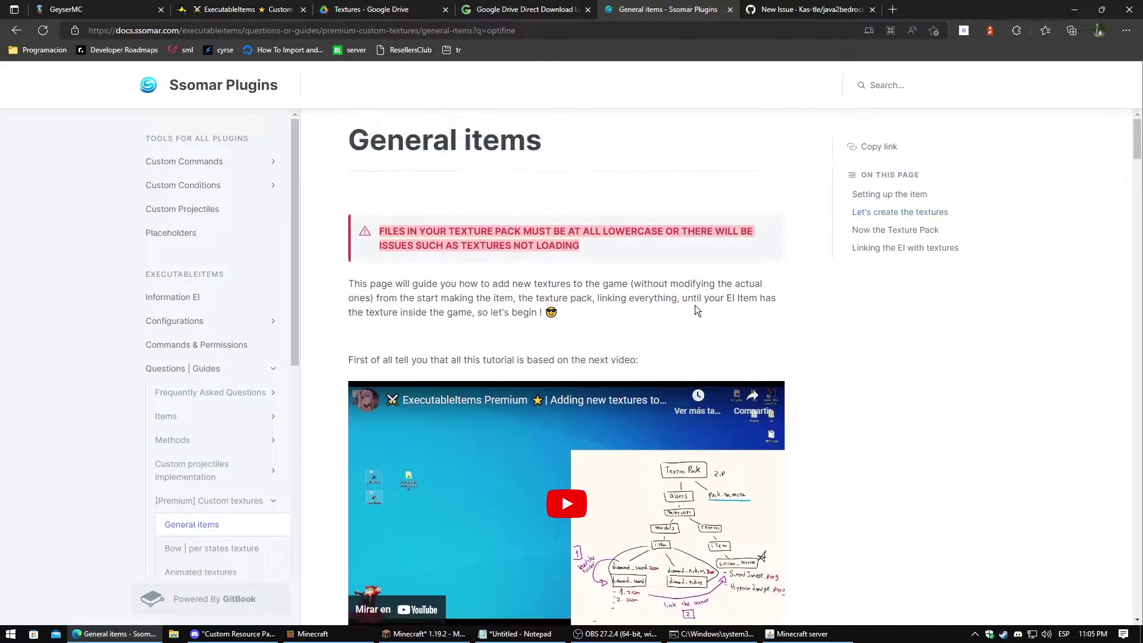
scroll(697, 310, down, 1)
scroll(611, 220, up, 1)
Maximize Minecraft and view the selected packs under Options > Resource Packs
click(424, 634)
click(229, 280)
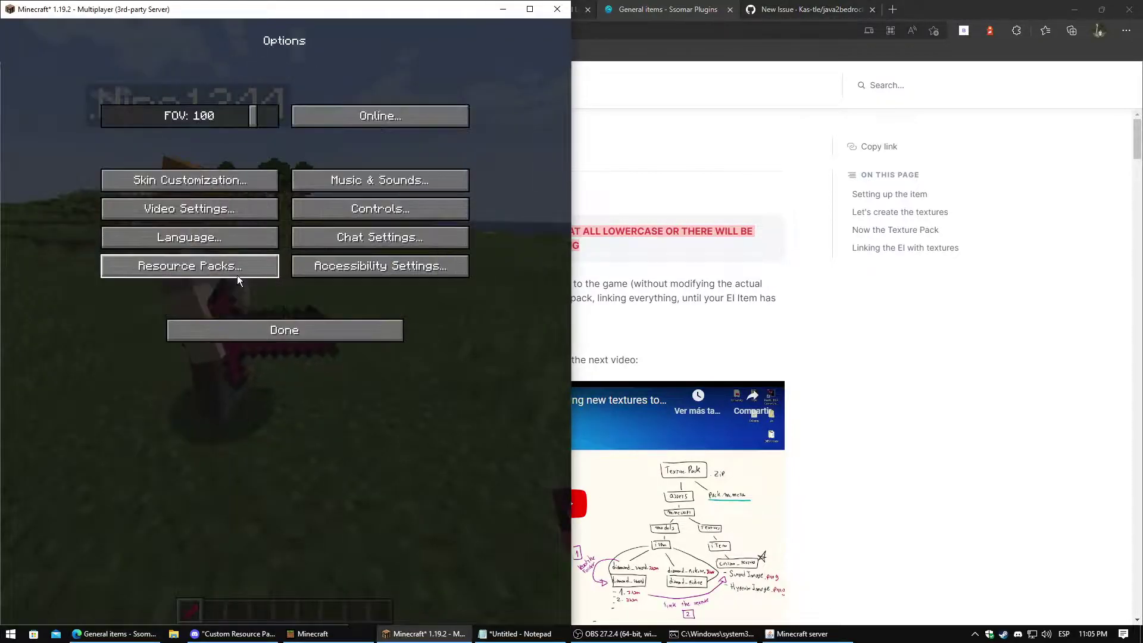
click(212, 267)
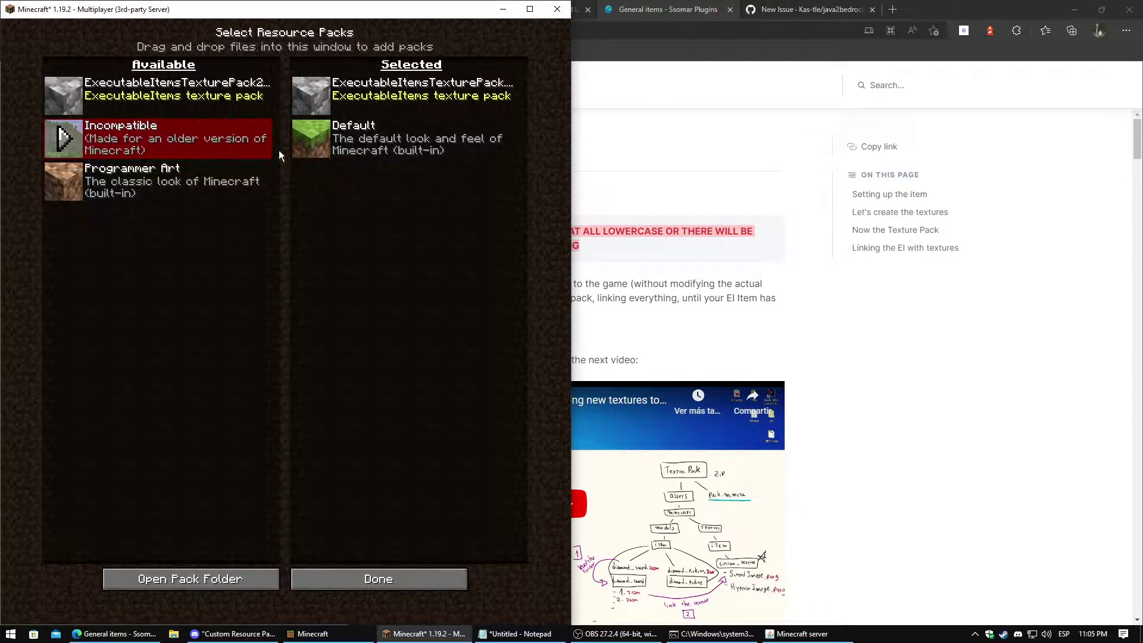
click(530, 9)
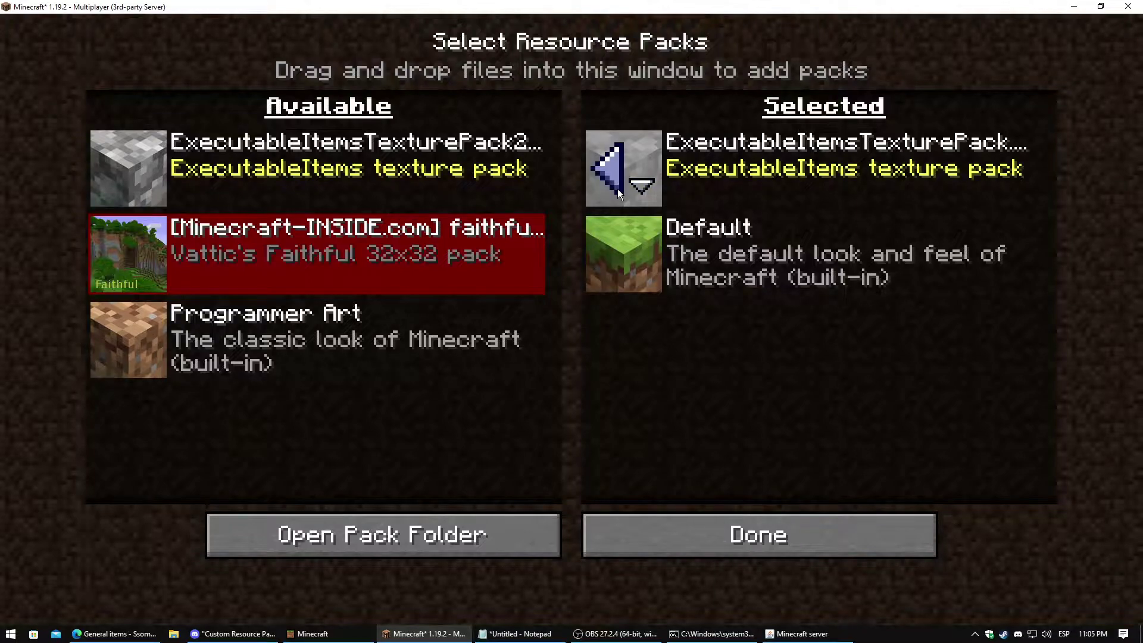
key(Escape)
Confirm the ExecutableItems texture pack sits above Default, then resume gameplay
key(Escape)
key(Escape)
key(Escape)
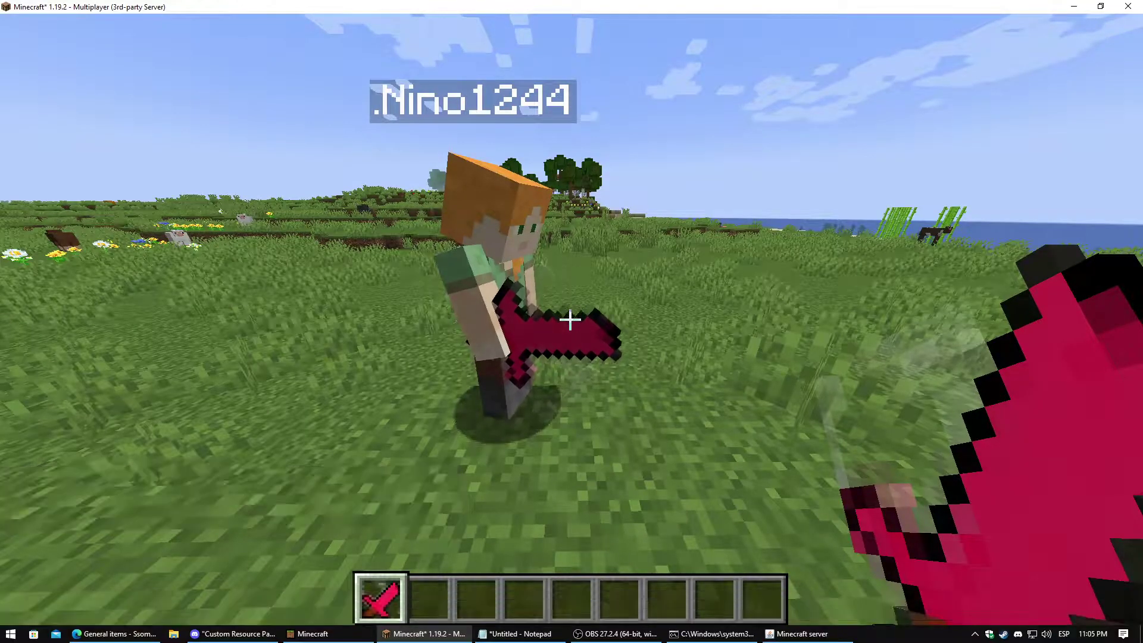
key(t)
key(Up)
key(Escape)
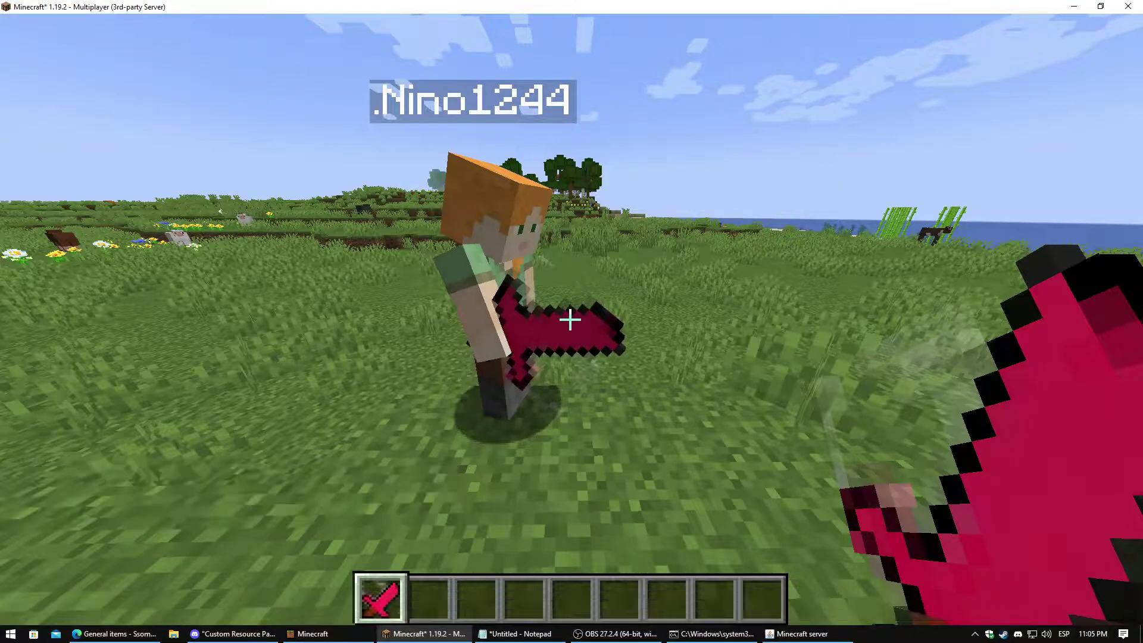
key(Escape)
click(473, 374)
click(402, 408)
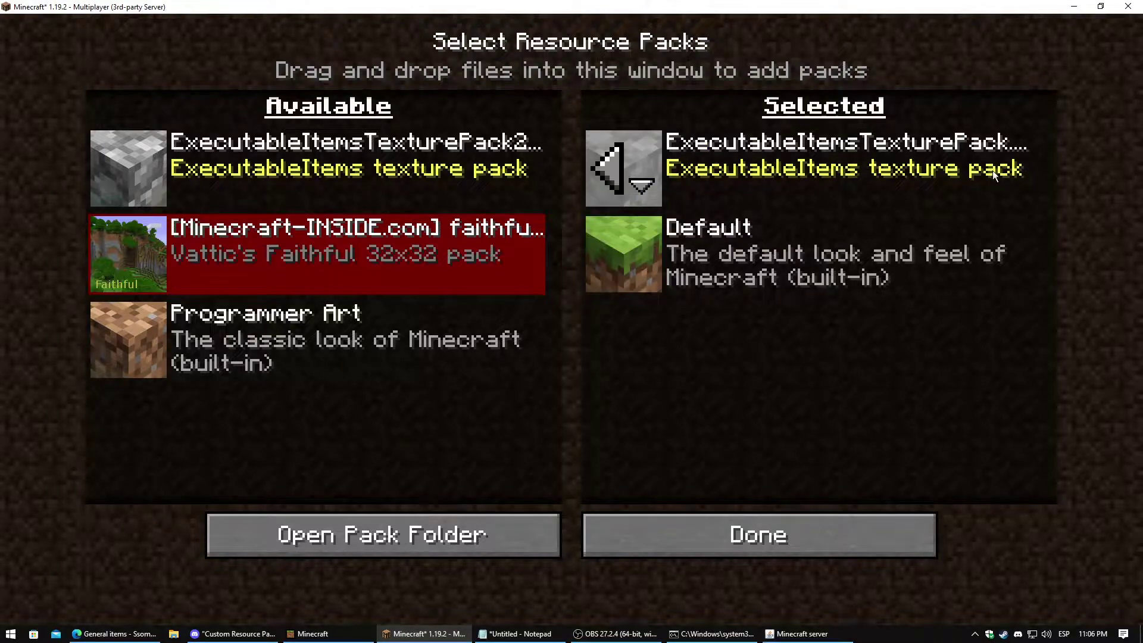
key(Escape)
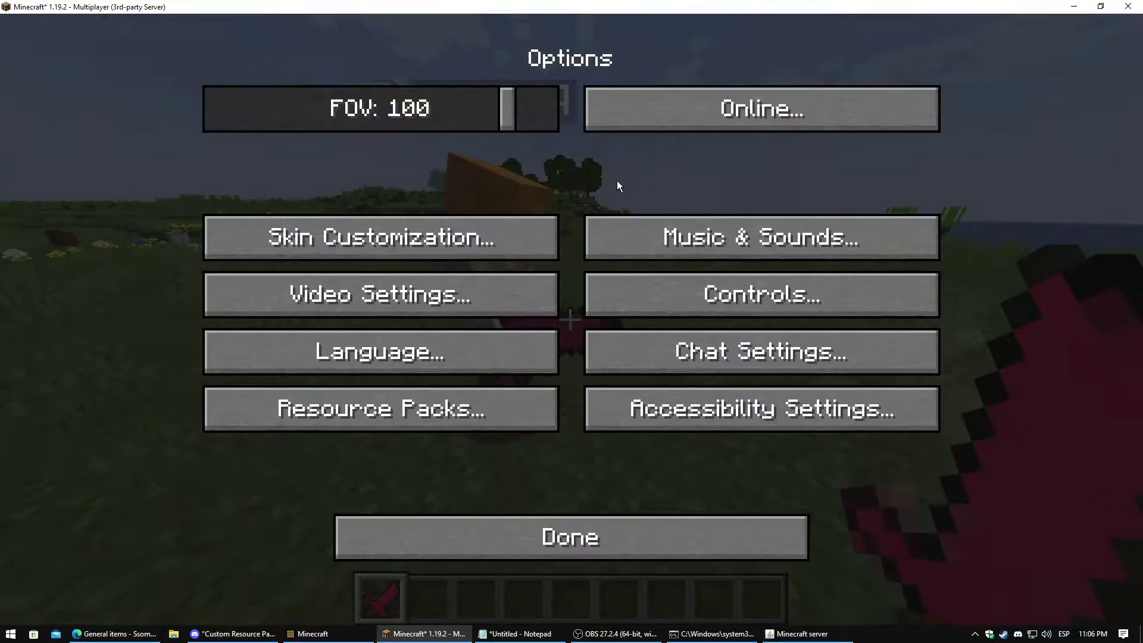
key(Escape)
key(Escape)
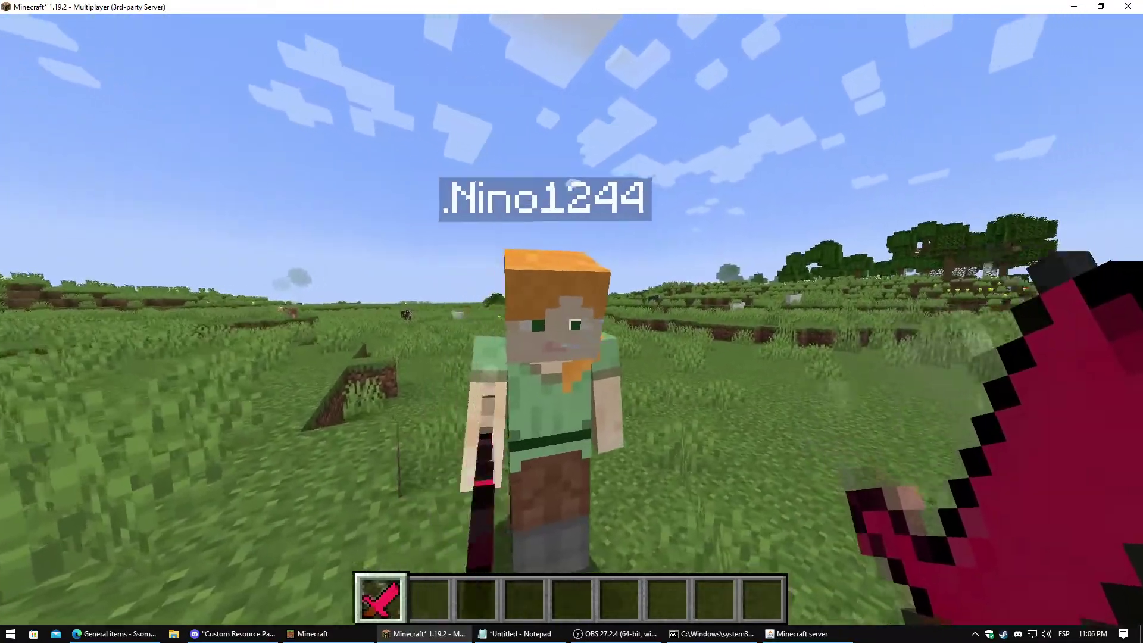
Enter 'stop' in the server console, then go Back to Server List in the game
key(Escape)
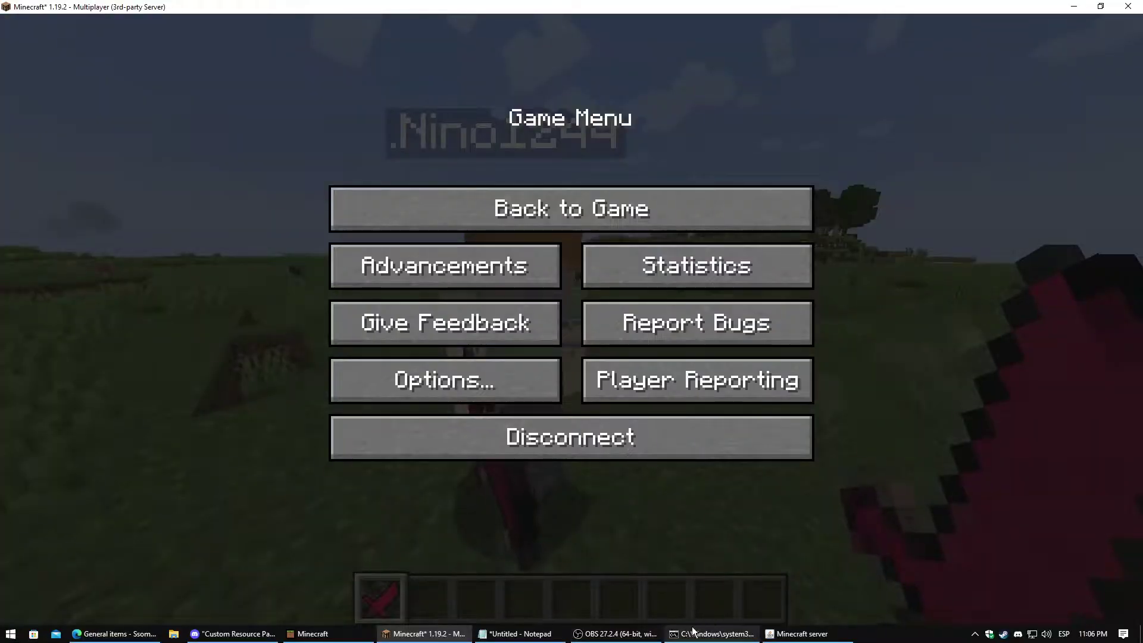
click(695, 633)
key(Return)
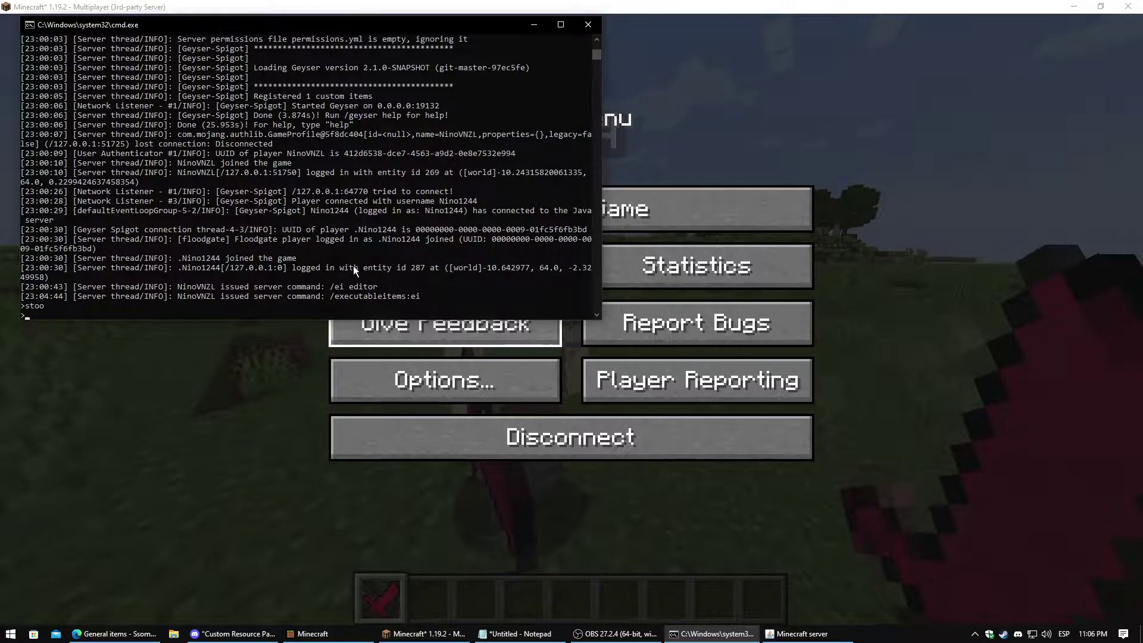
text(stop)
key(Return)
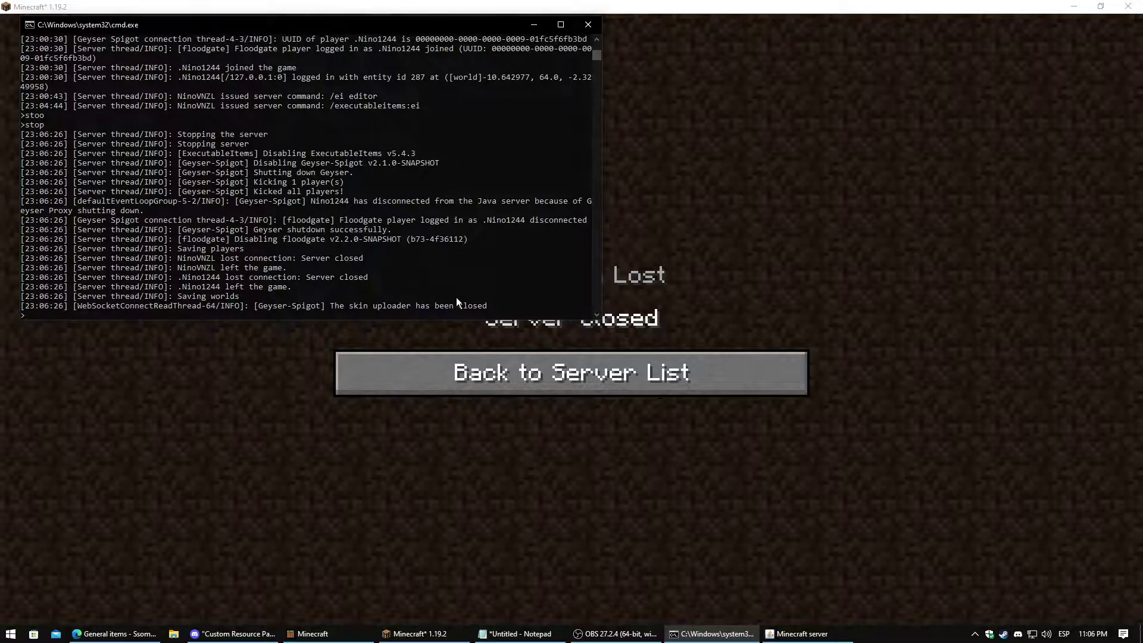
click(665, 377)
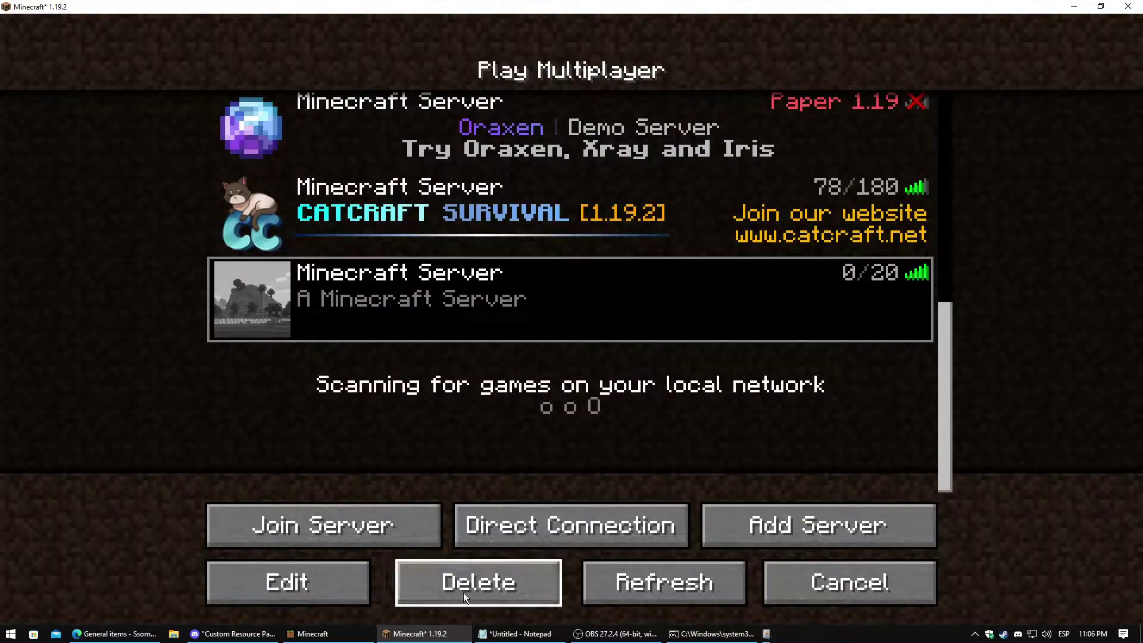
Open the resourcepacks folder through Options > Resource Packs > Open Pack Folder, then return to the browser
click(806, 588)
click(428, 504)
click(317, 400)
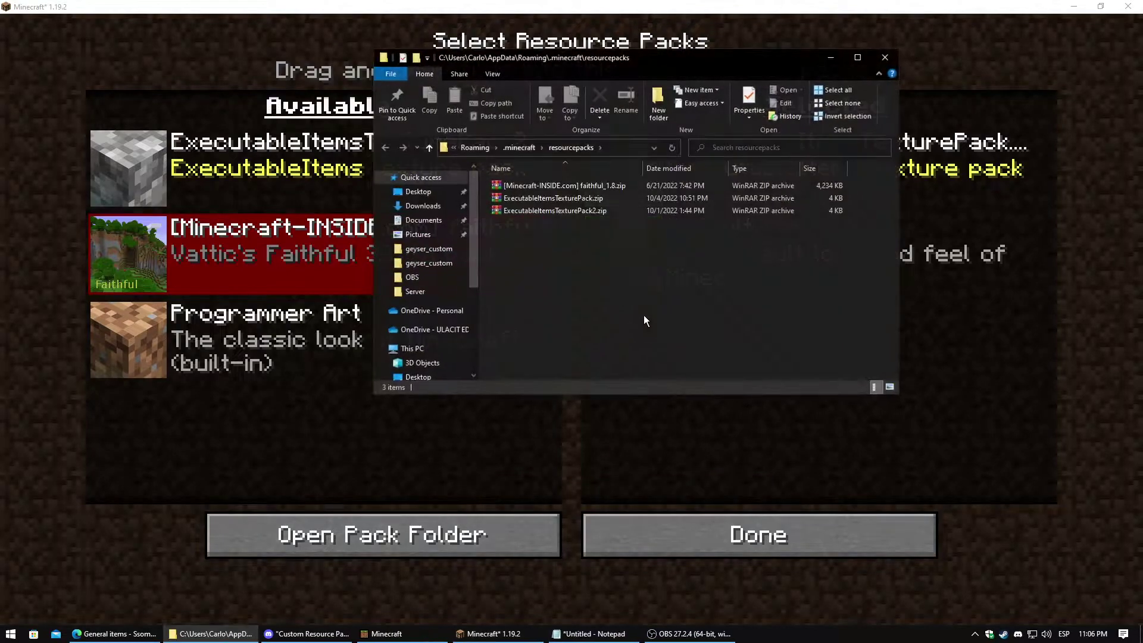
click(588, 198)
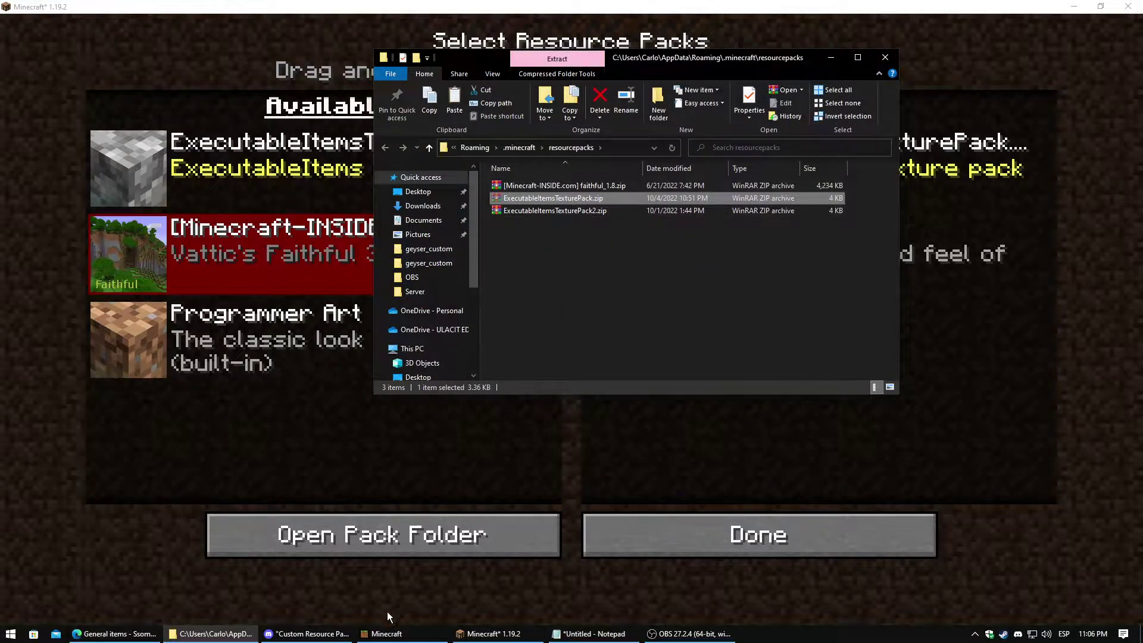
click(113, 634)
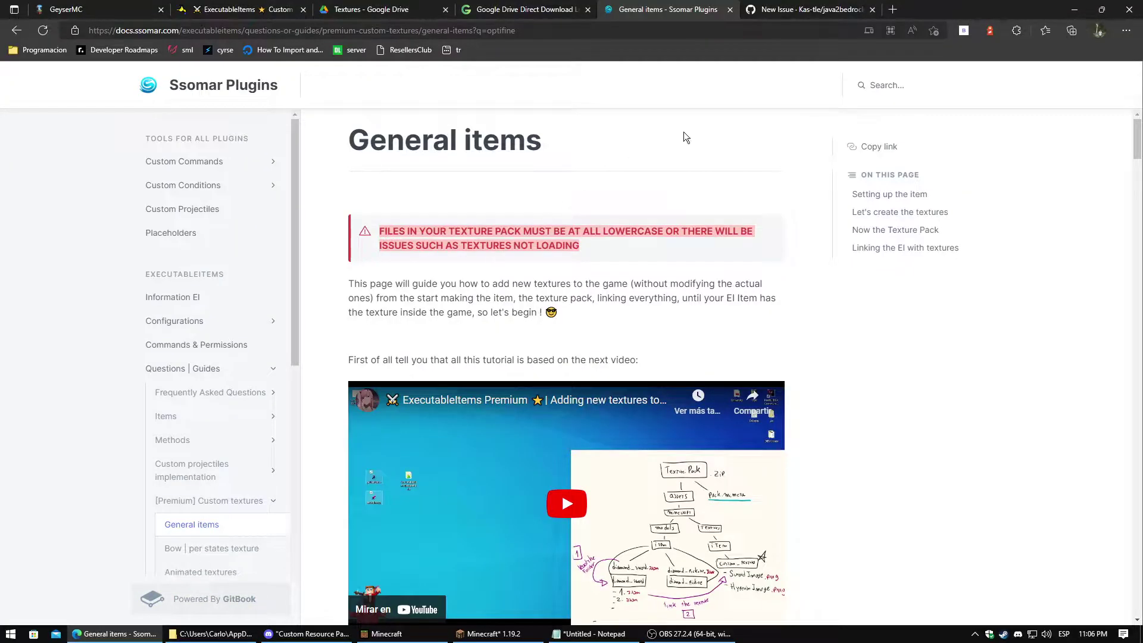
Switch to GitHub's new-issue page and select the 'Issue: Pack Conversion' heading and the page URL
click(802, 8)
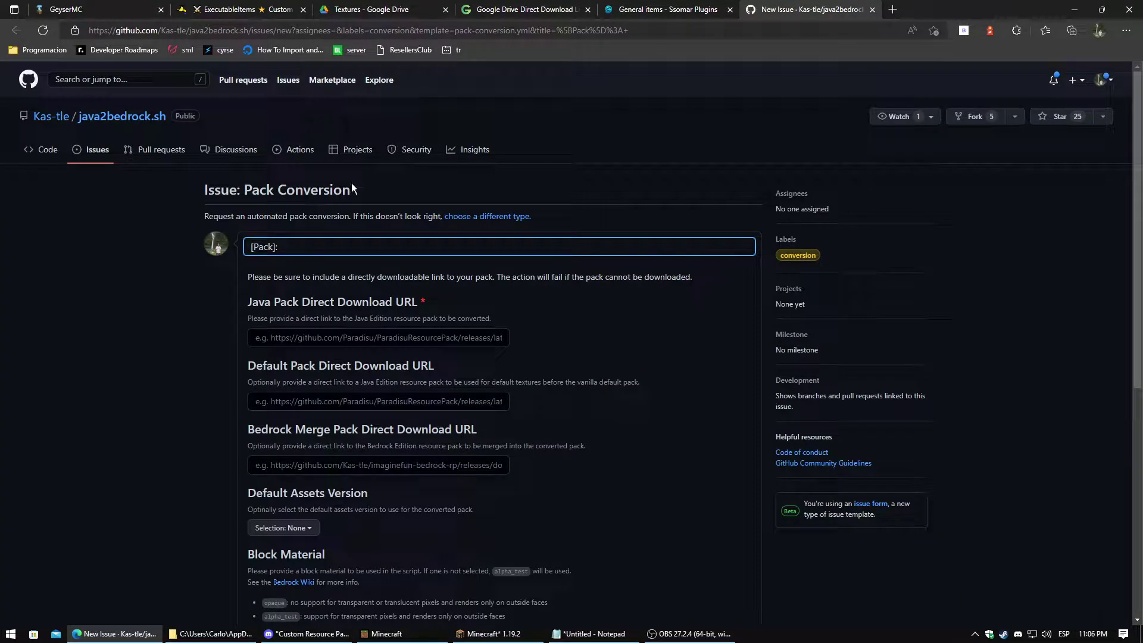
drag(355, 190, 205, 190)
click(303, 23)
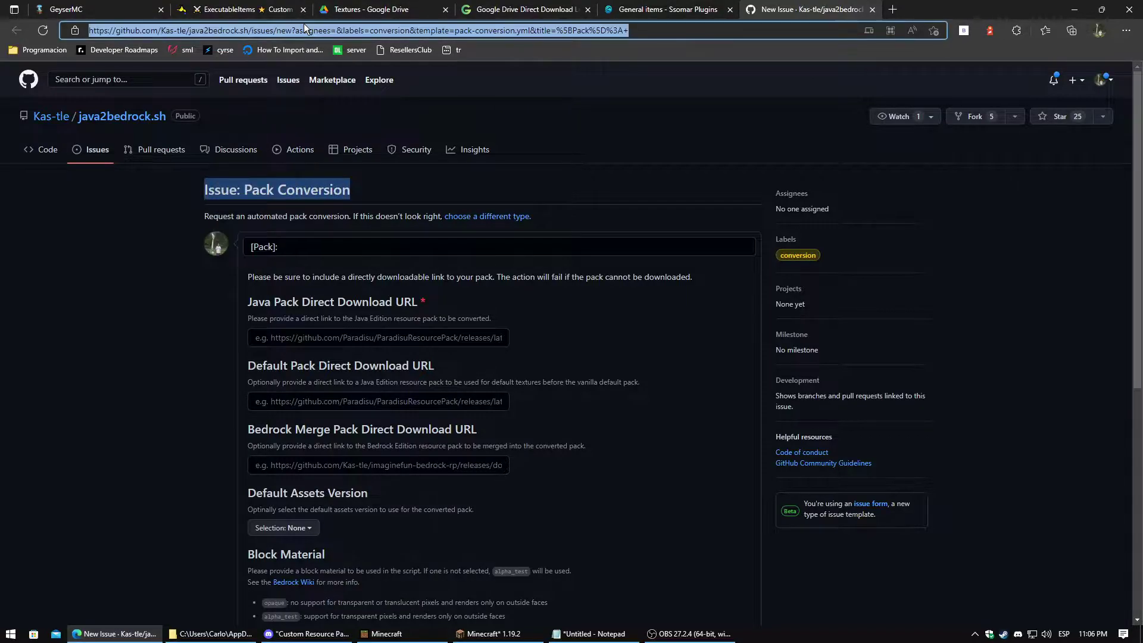
drag(634, 30, 92, 30)
Drag ExecutableItemsTexturePack.zip from the resourcepacks folder into the Drive Textures folder
click(409, 18)
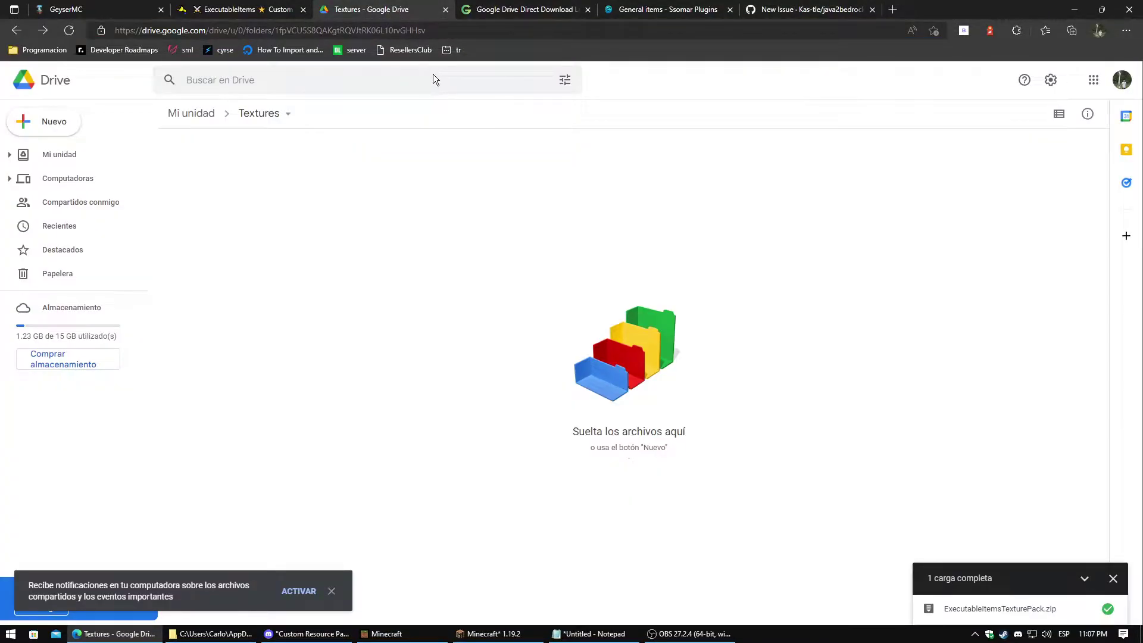
click(229, 634)
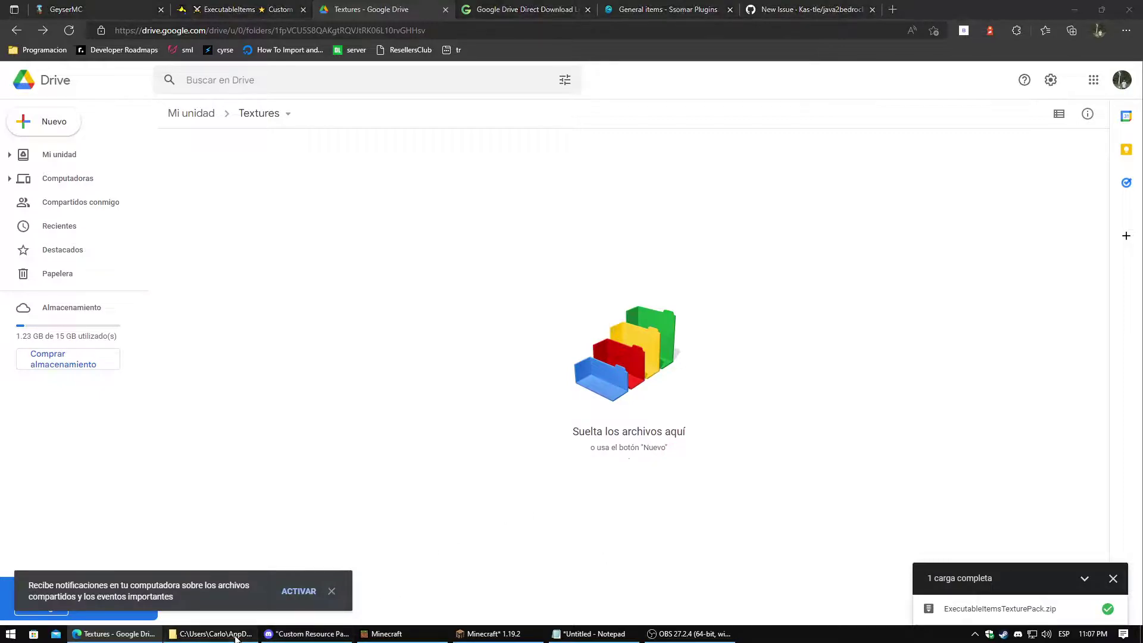
drag(656, 60, 798, 59)
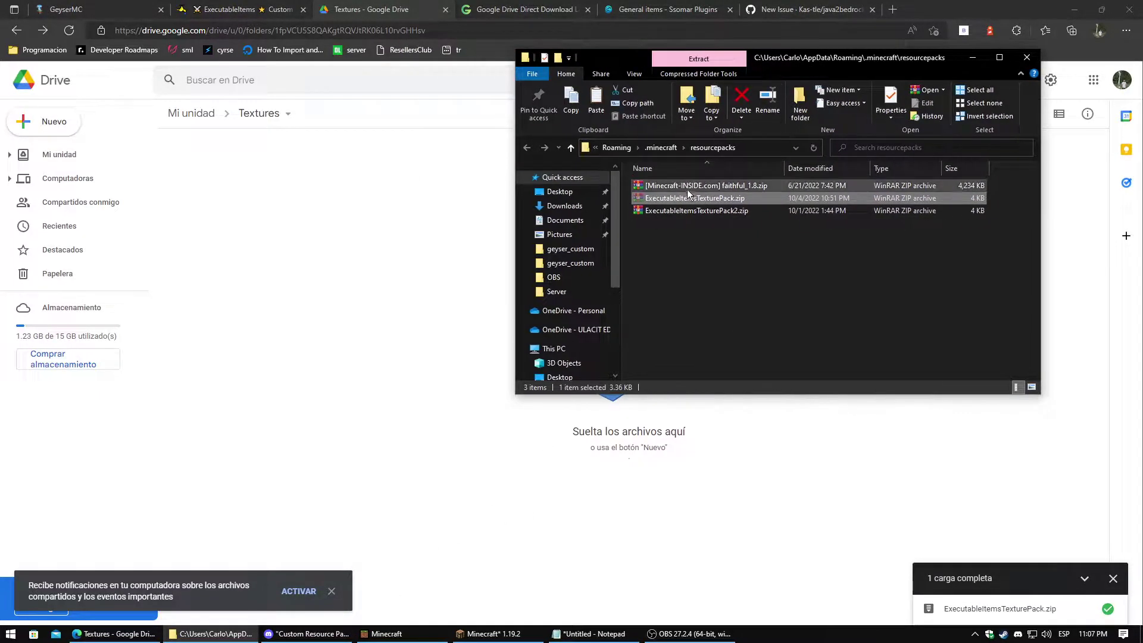
drag(688, 201, 362, 261)
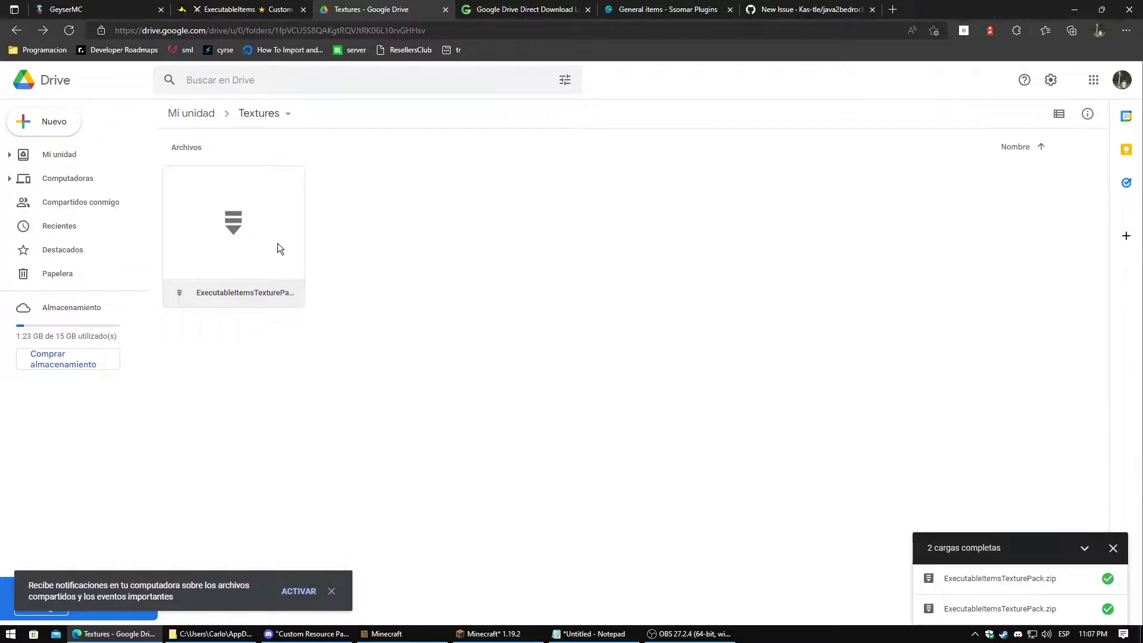
Share the uploaded pack with anyone with the link as Editor and copy the link
right_click(201, 200)
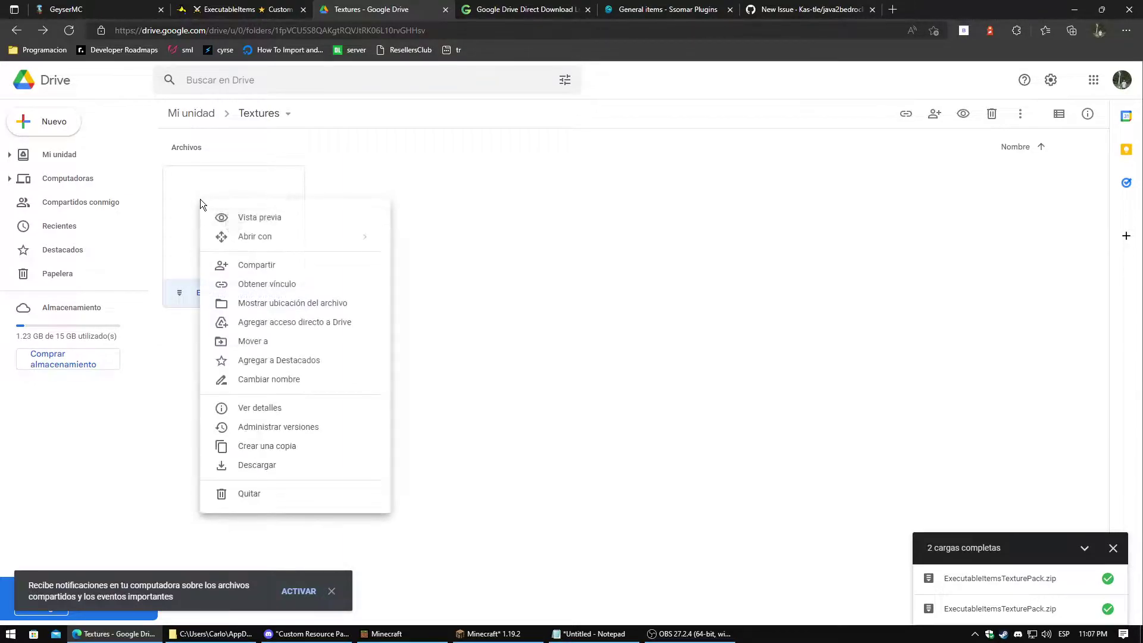
click(170, 240)
right_click(233, 222)
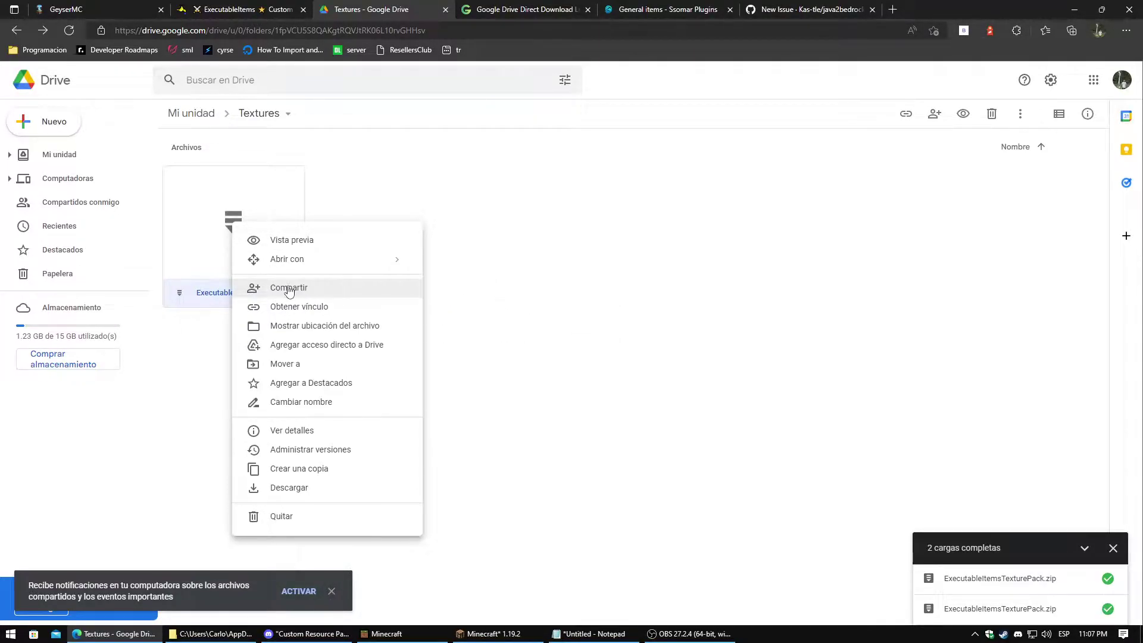
click(289, 289)
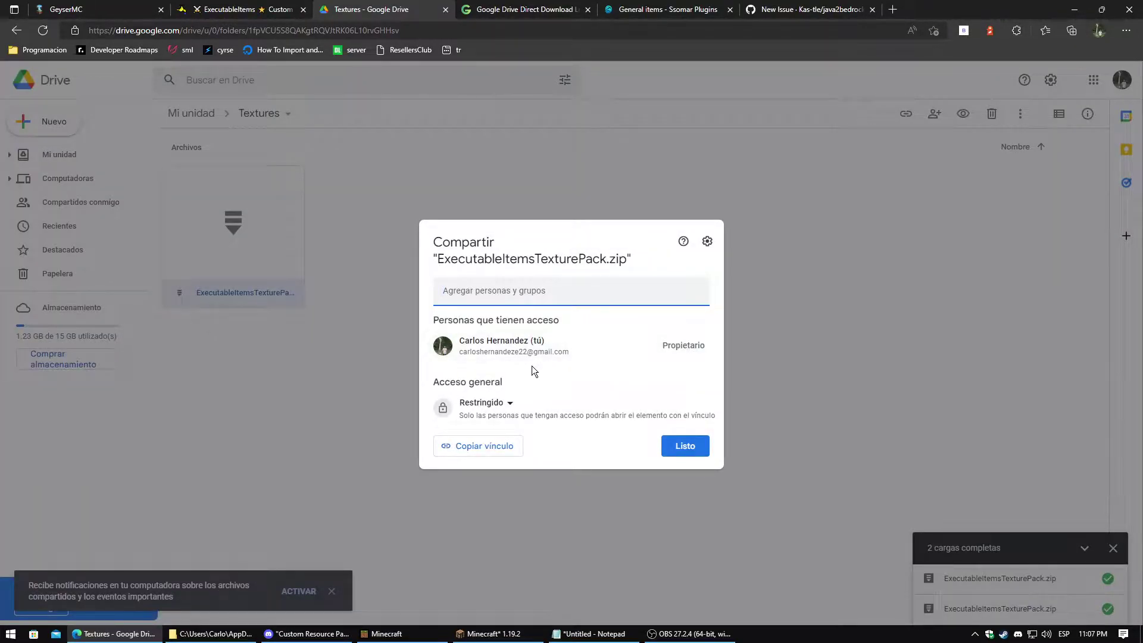
click(501, 405)
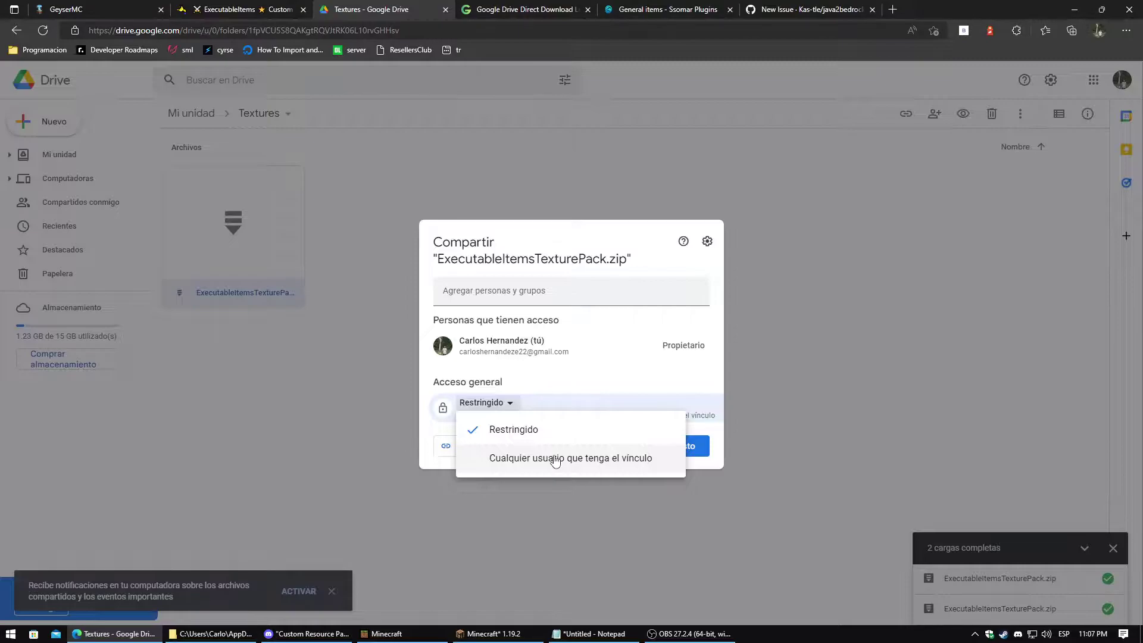
click(556, 459)
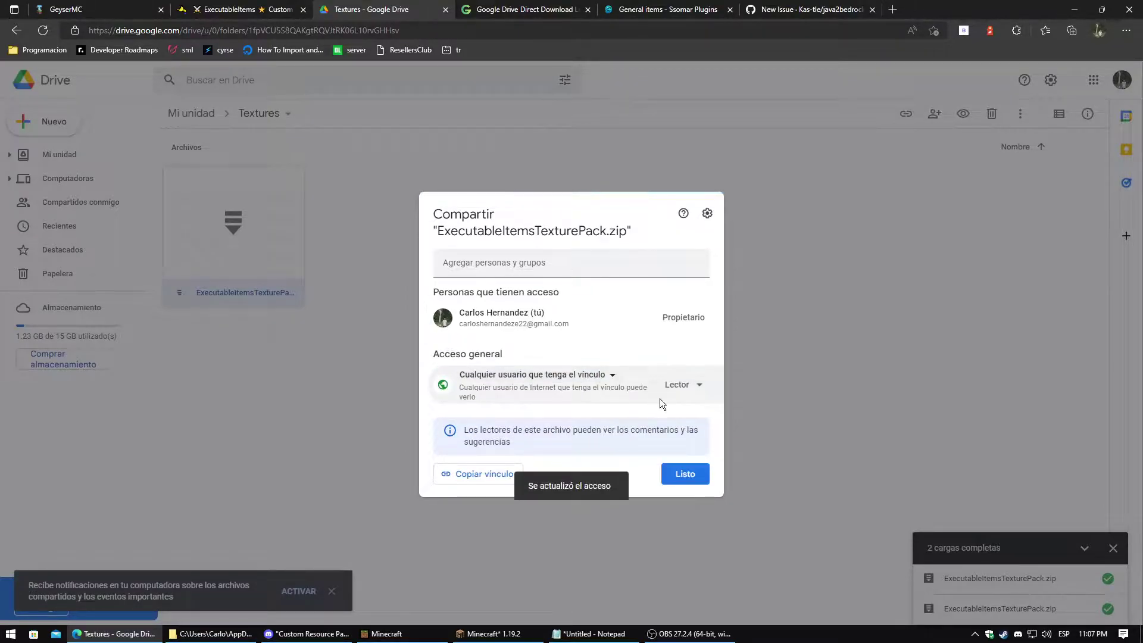
click(681, 387)
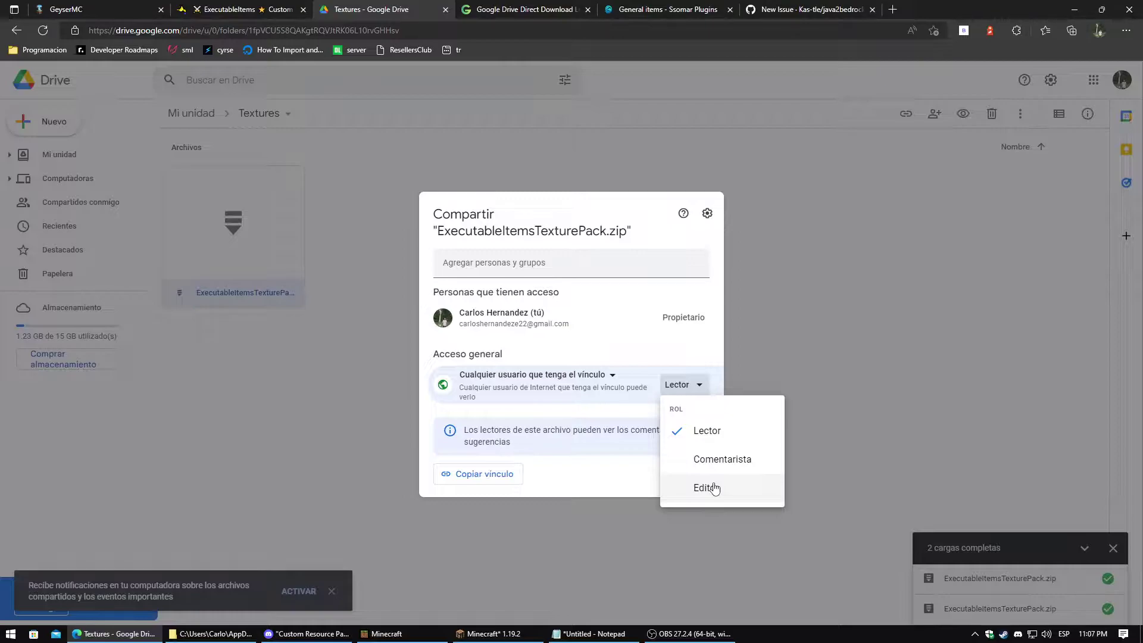
click(715, 488)
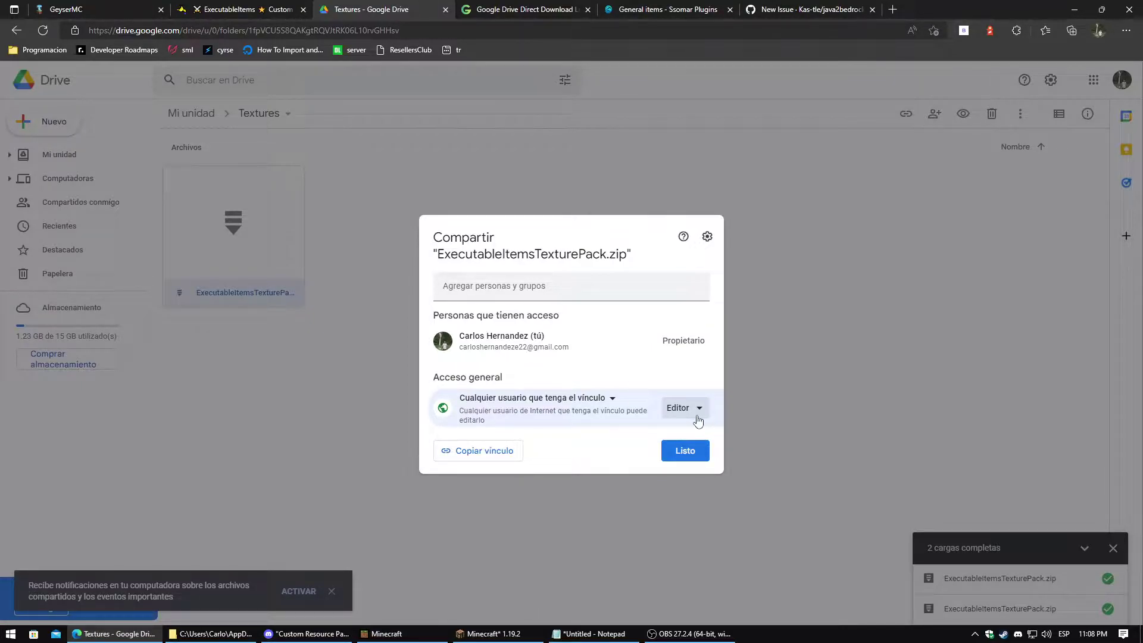
click(482, 458)
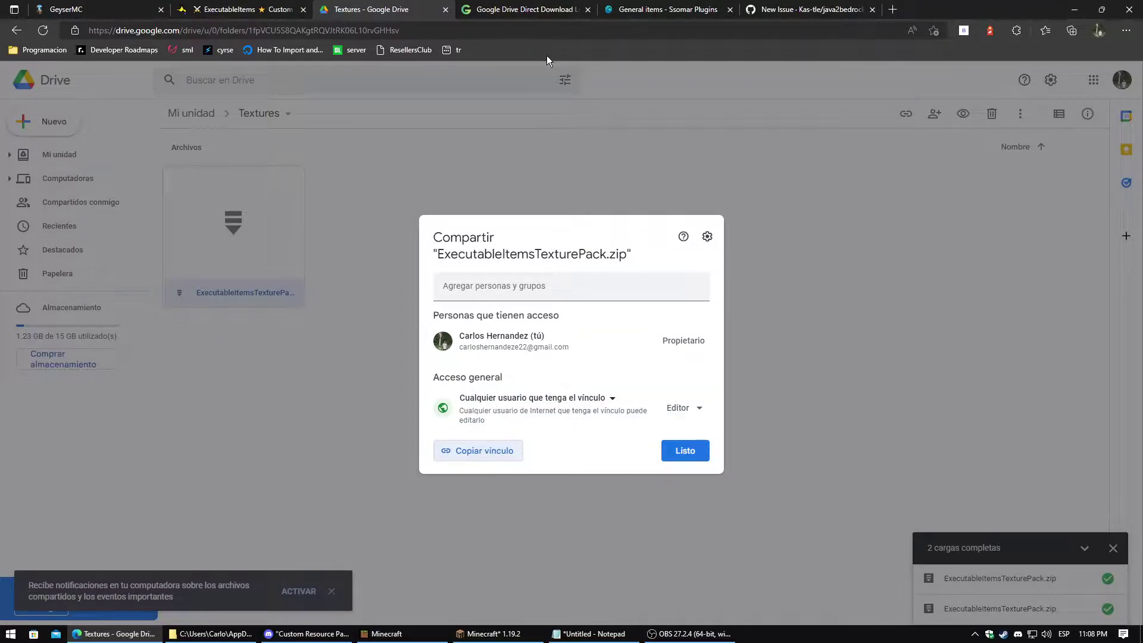
click(514, 8)
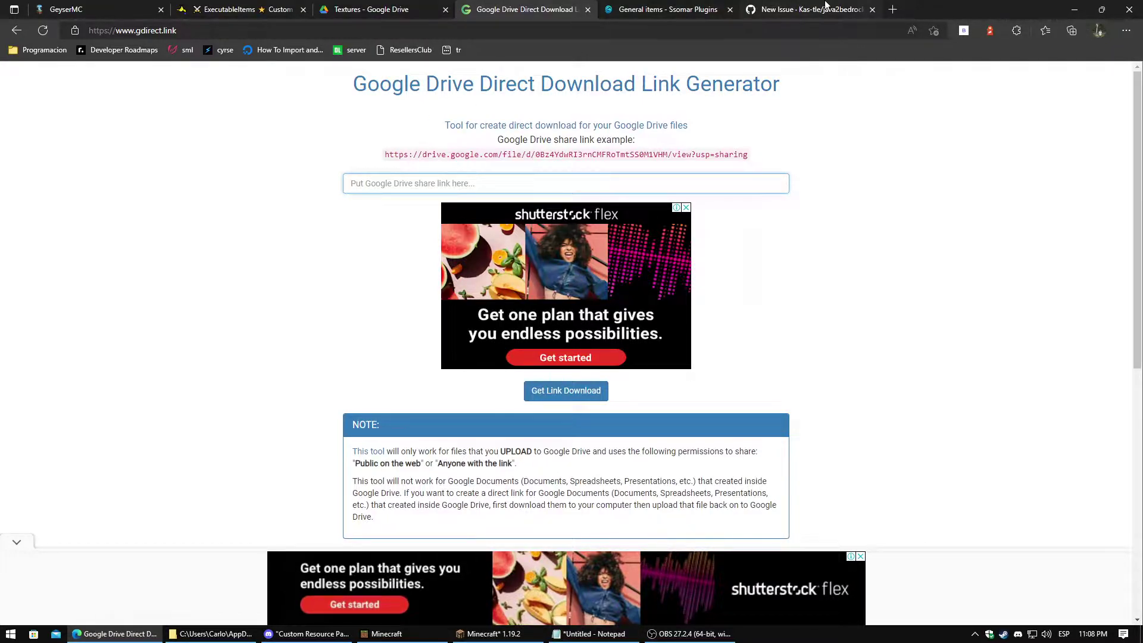
Paste the Drive share link into gdirect.link, generate the direct download link, and copy it
drag(752, 6, 623, 55)
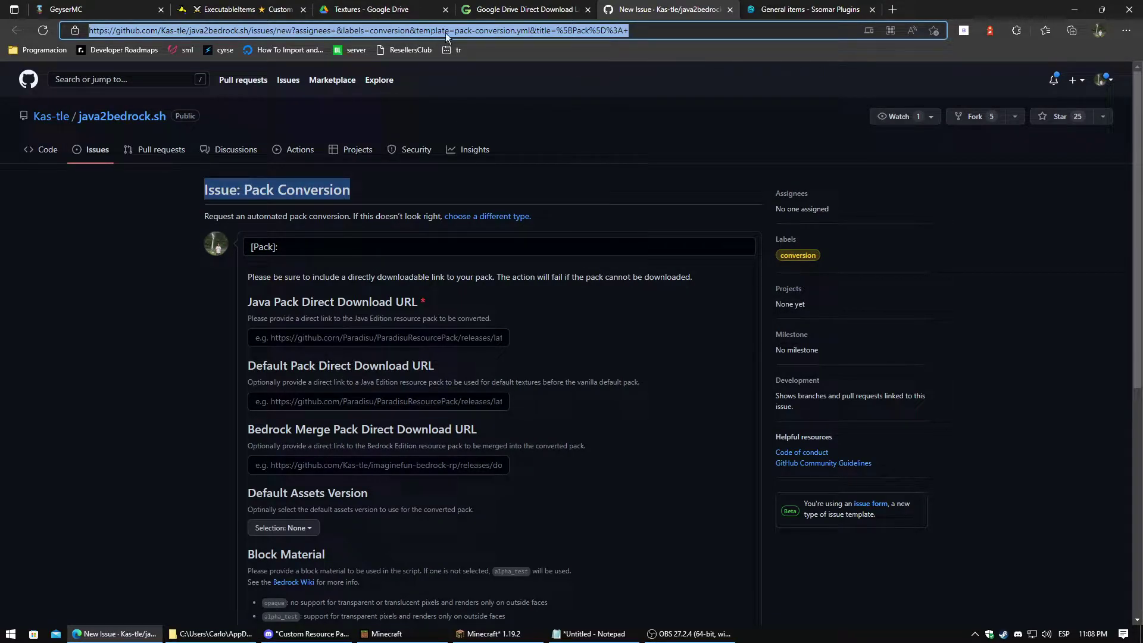
click(524, 9)
click(409, 185)
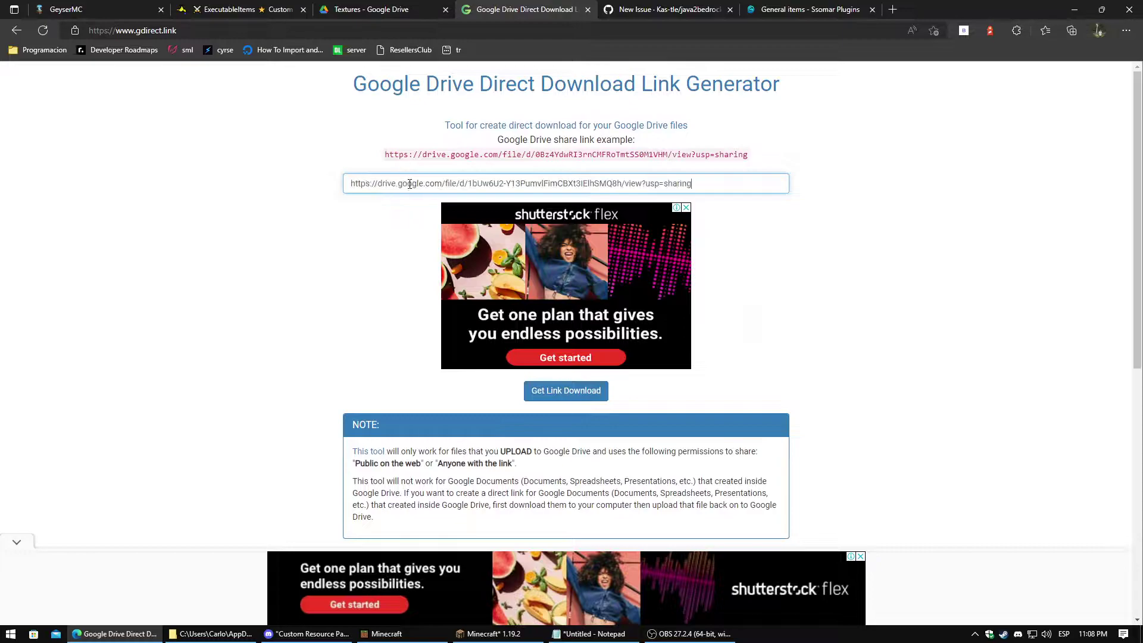
click(559, 395)
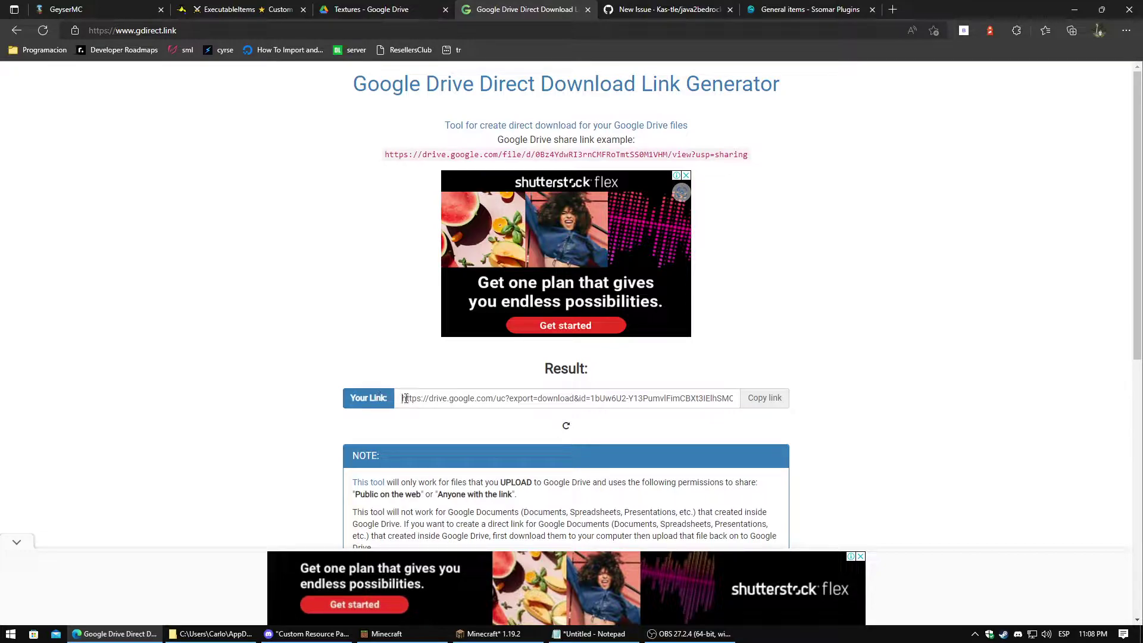
drag(403, 398, 749, 413)
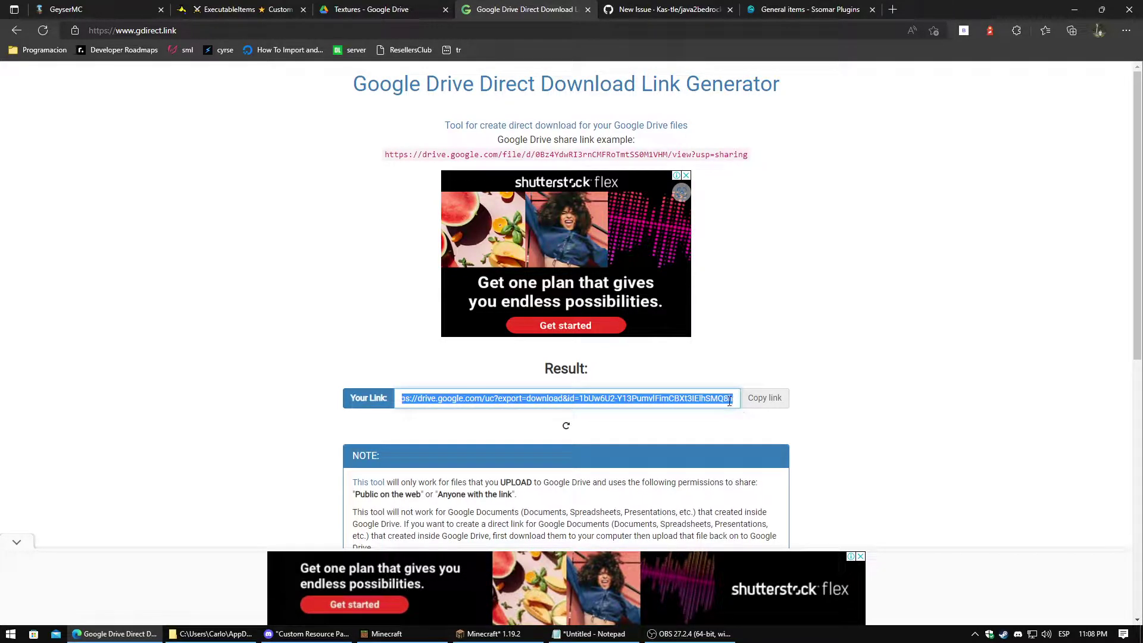
click(761, 403)
click(667, 9)
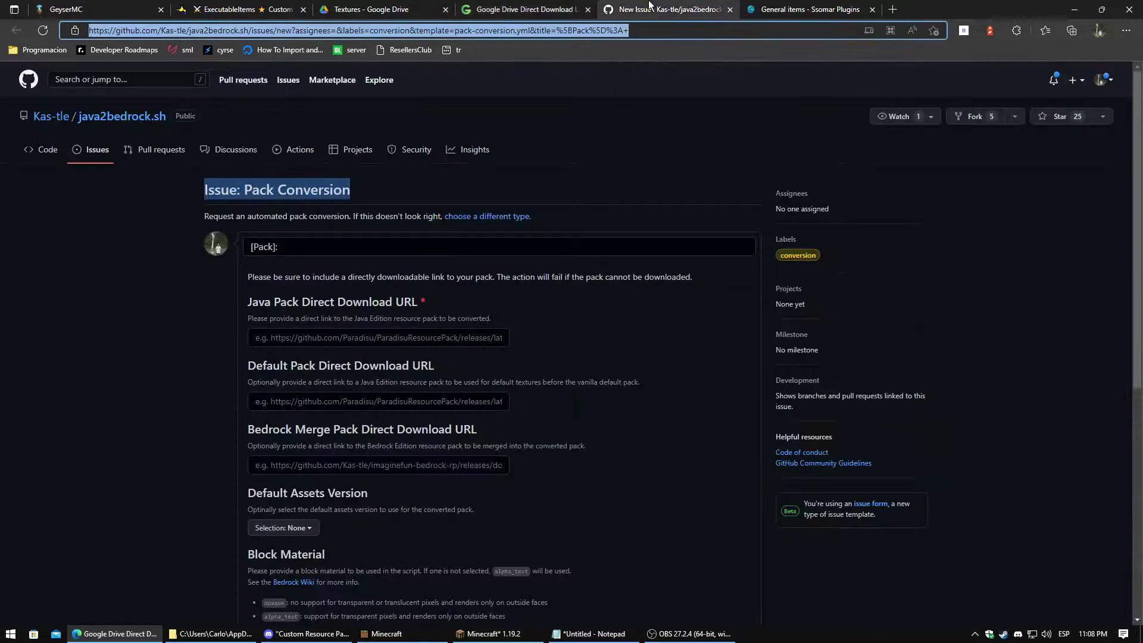
Paste the direct download link into the Java Pack URL field and title the issue 'Java to Bedrock'
click(298, 338)
key(ctrl+v)
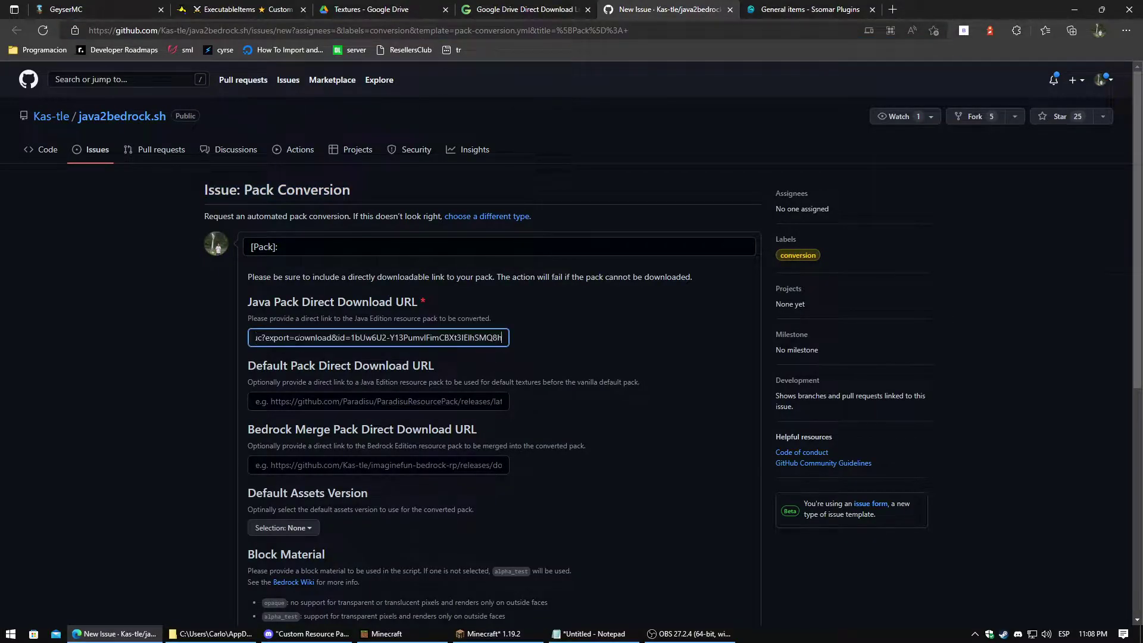
scroll(298, 338, down, 1)
click(357, 162)
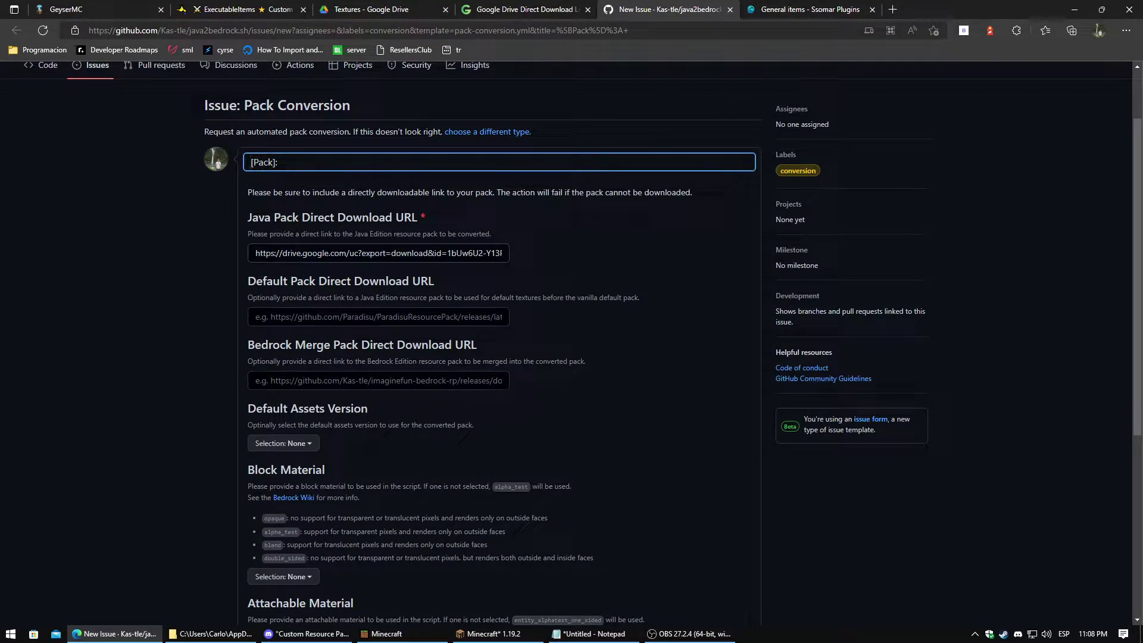
text(Java to )
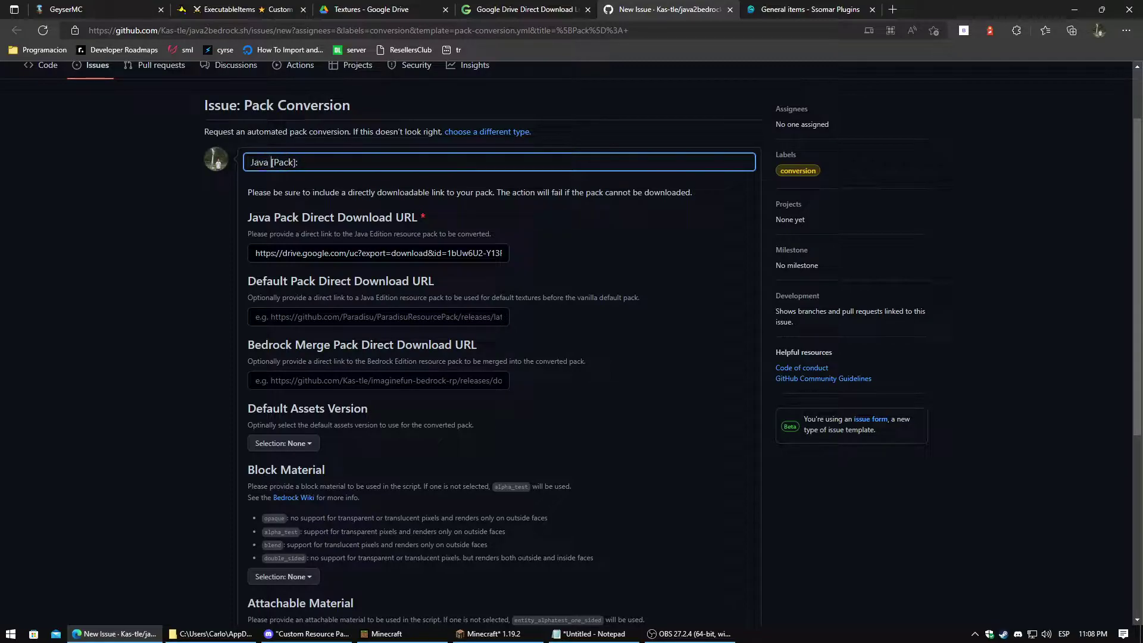
text(Bedrock)
Set the default assets version to 1.19.2
scroll(426, 304, down, 1)
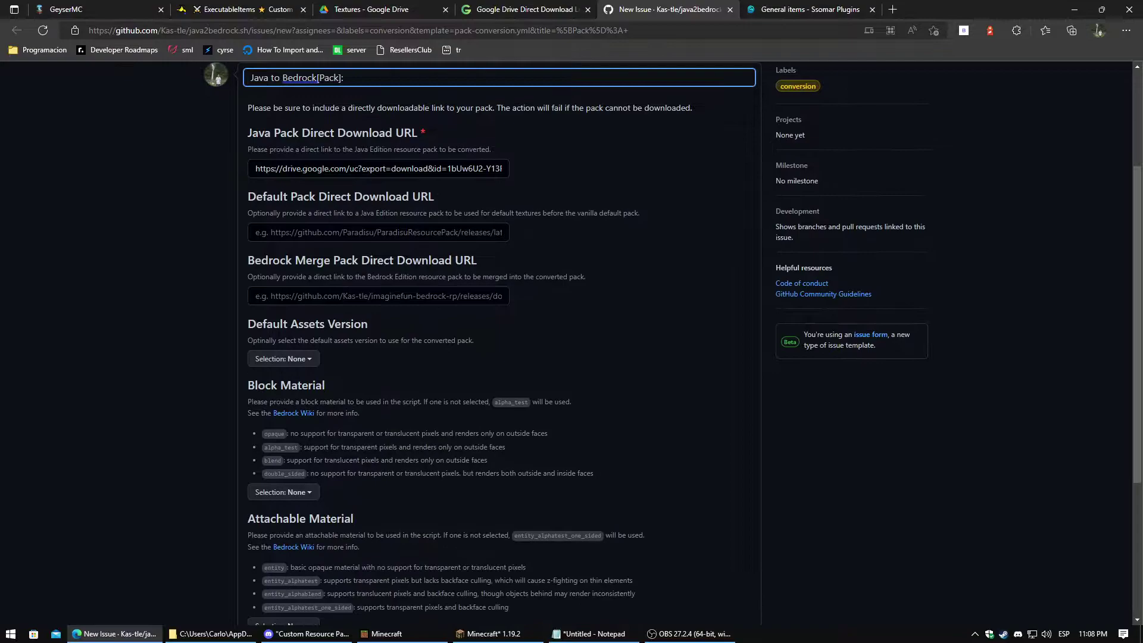
scroll(425, 303, up, 1)
scroll(324, 323, down, 1)
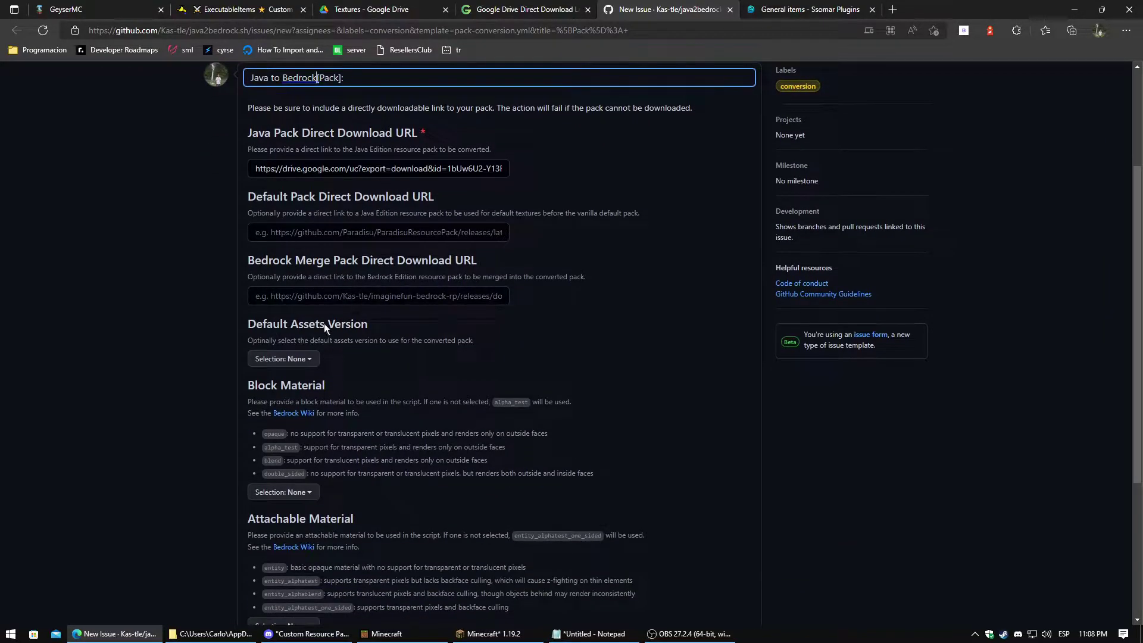
click(312, 357)
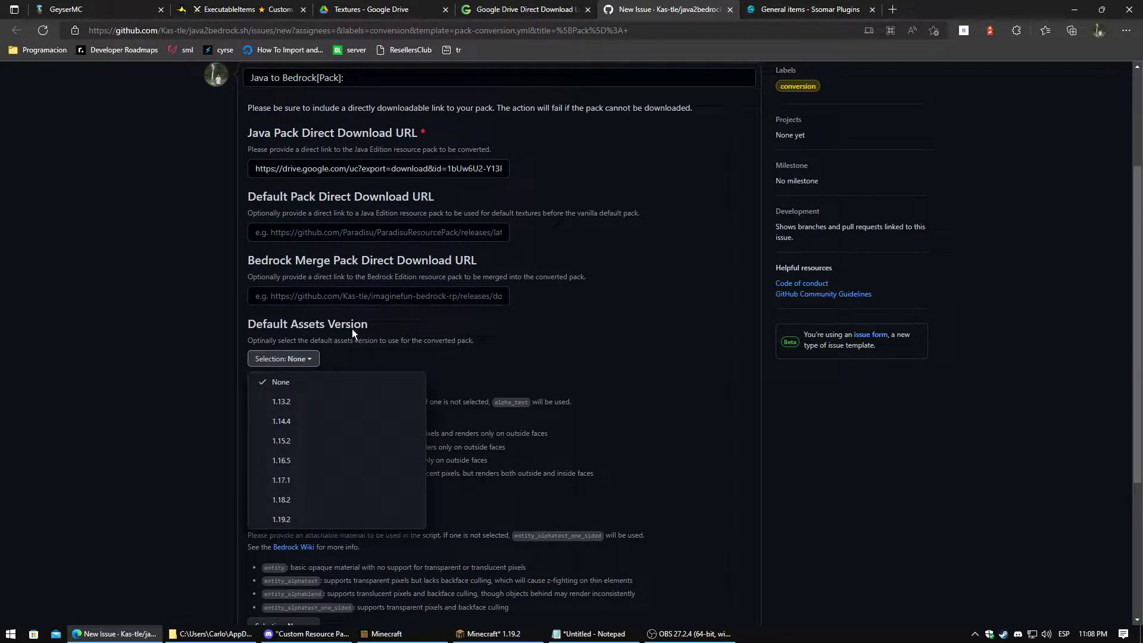
click(293, 524)
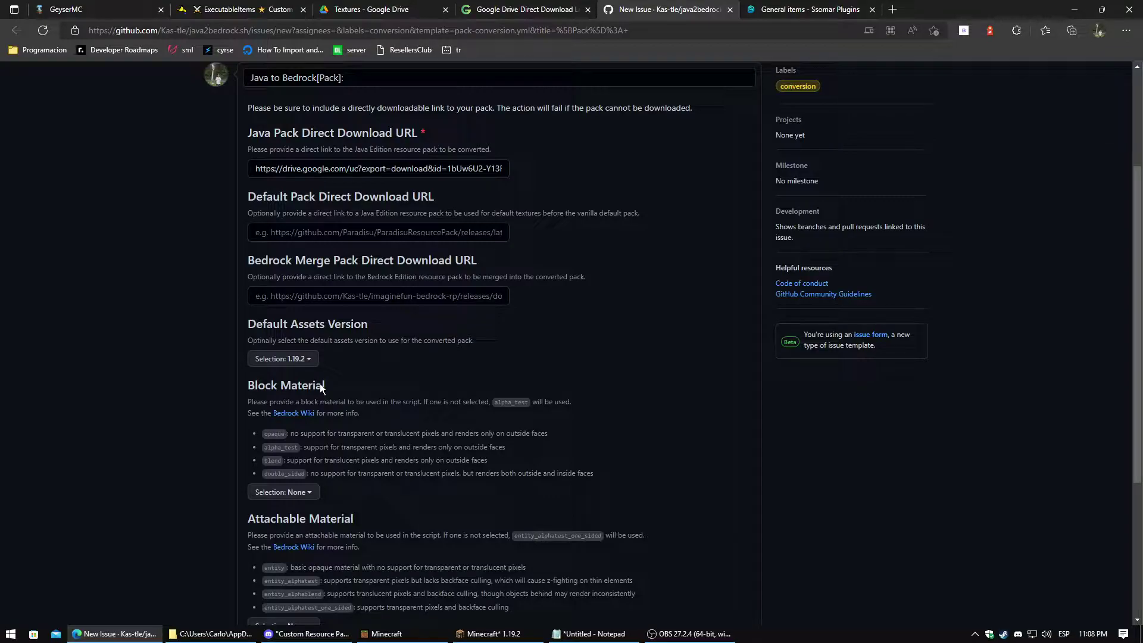
Set the block material to alpha_test
scroll(307, 375, up, 2)
scroll(307, 375, down, 3)
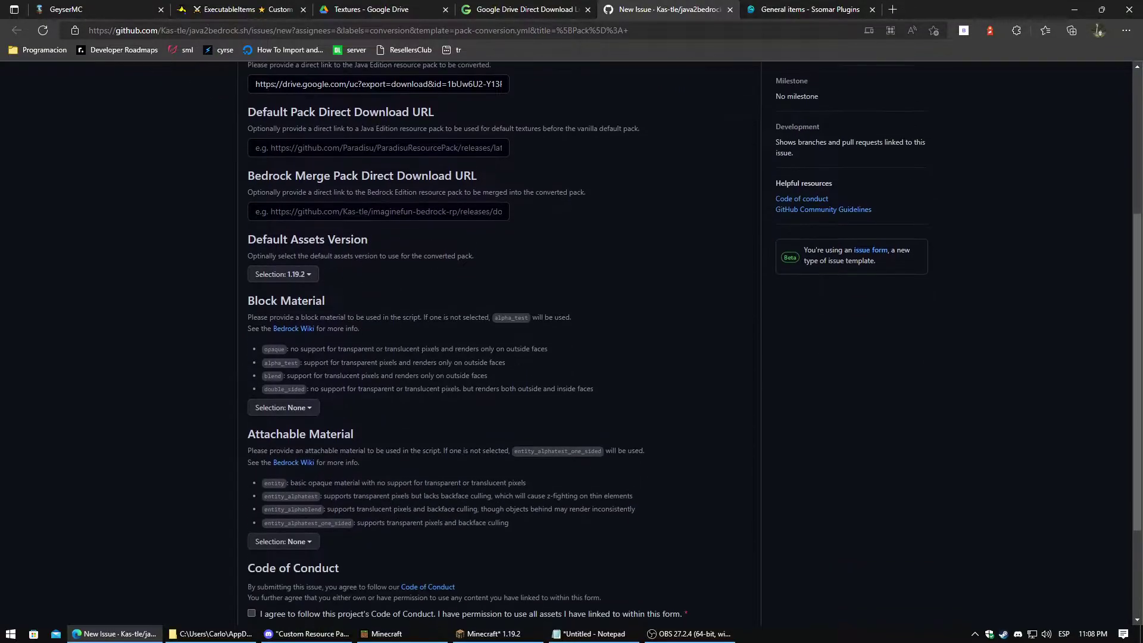
click(293, 415)
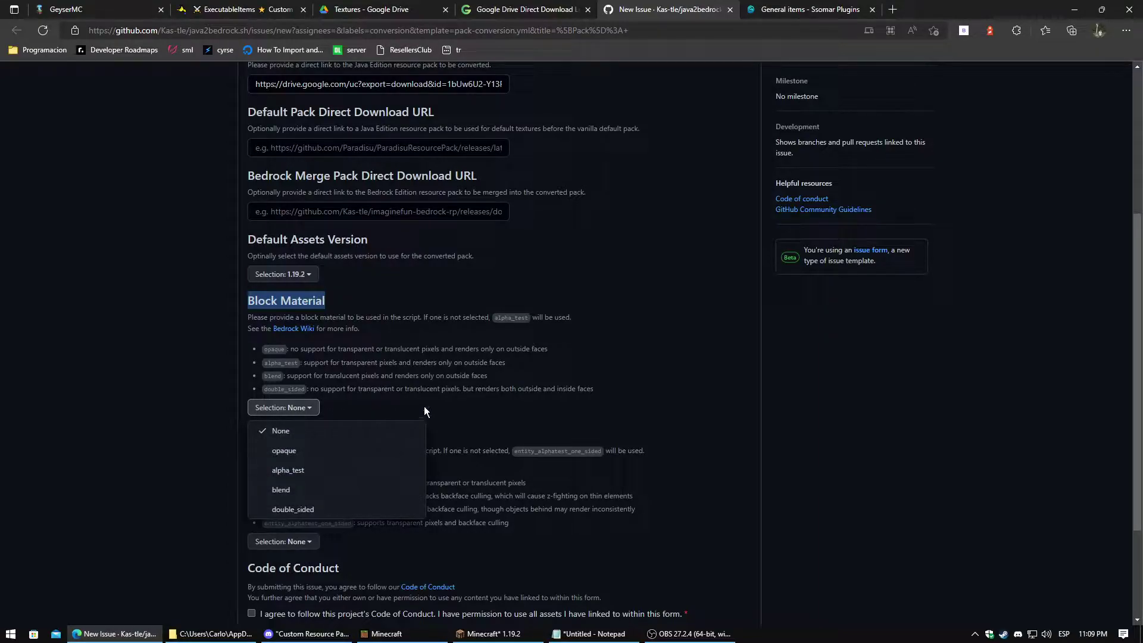
click(424, 411)
click(303, 410)
click(300, 470)
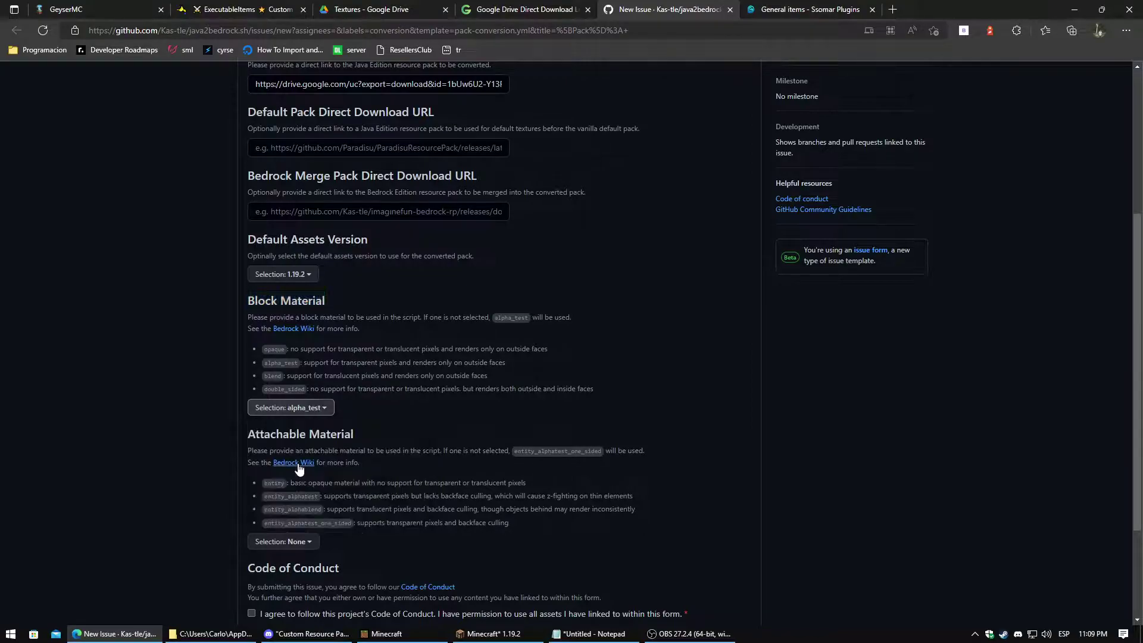
Set attachable material to entity_alphatest_one_sided and agree to the Code of Conduct
scroll(366, 382, down, 2)
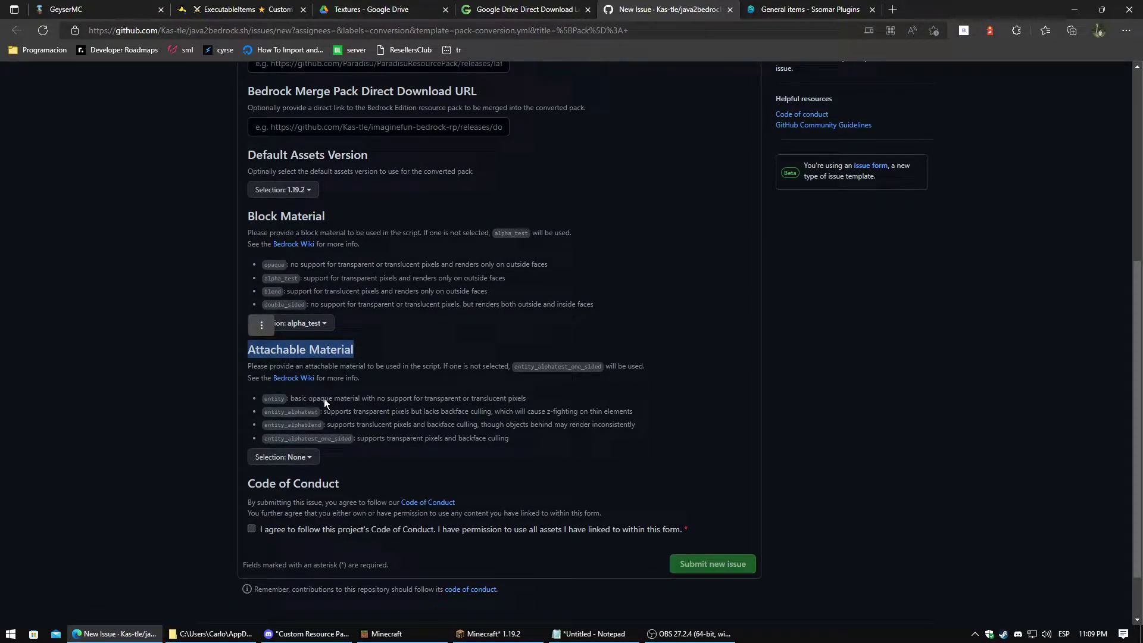
click(369, 355)
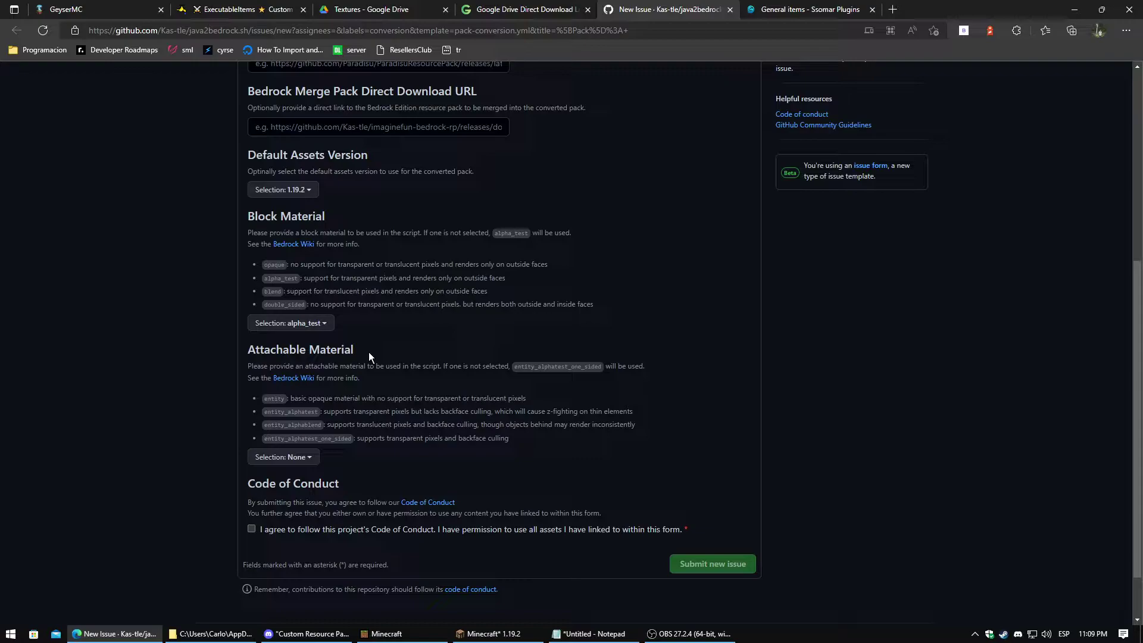
click(294, 458)
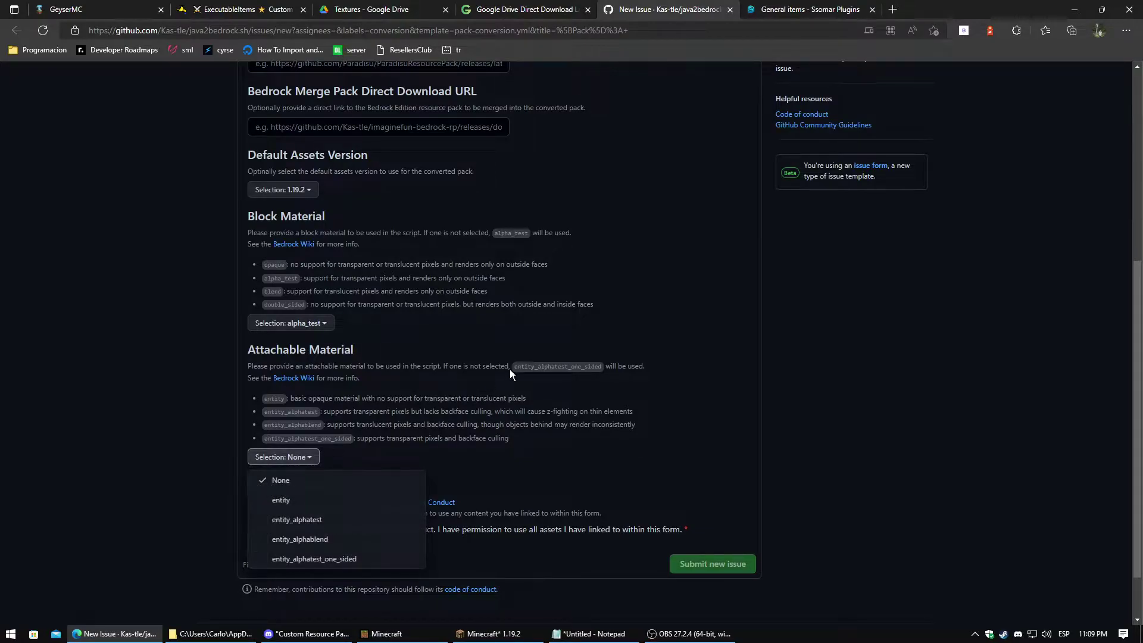
click(512, 367)
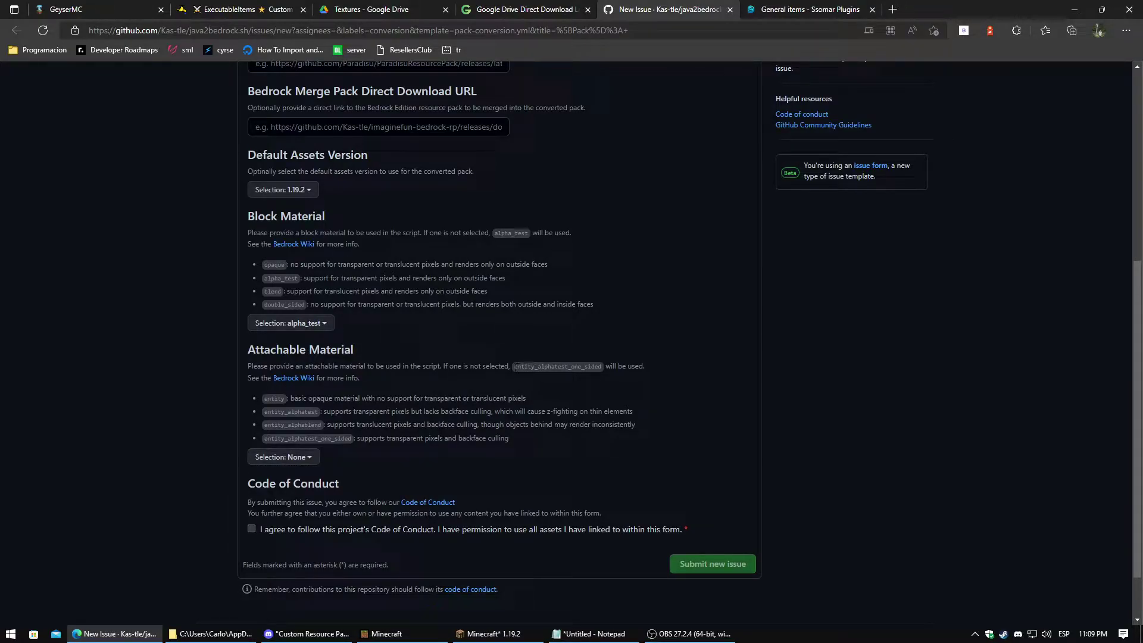
click(281, 457)
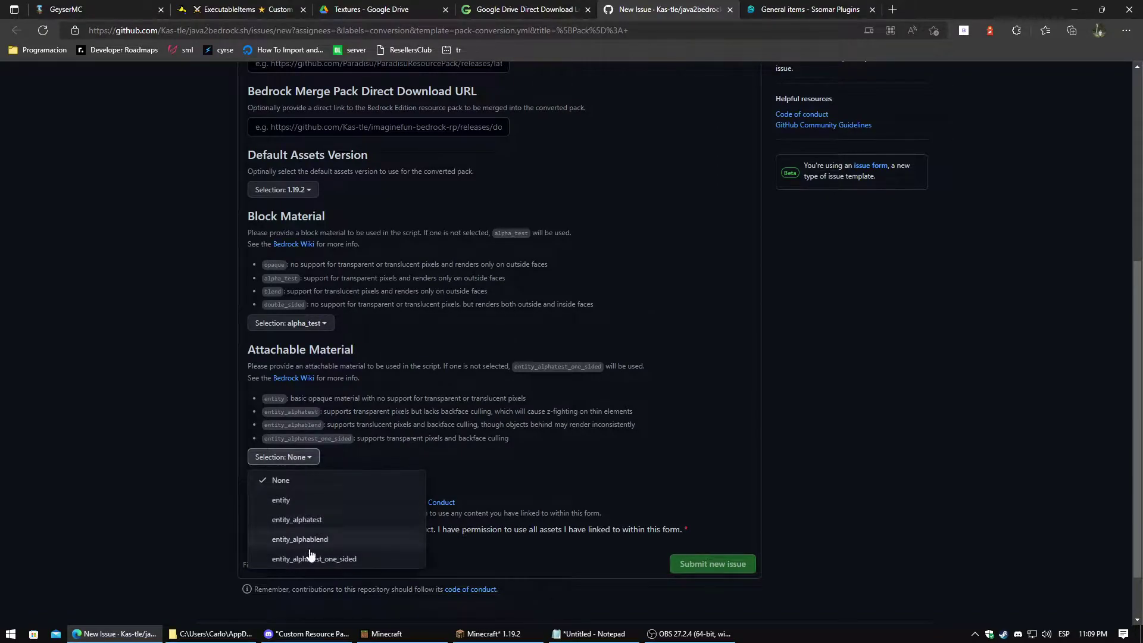
click(314, 560)
scroll(360, 510, down, 1)
click(252, 464)
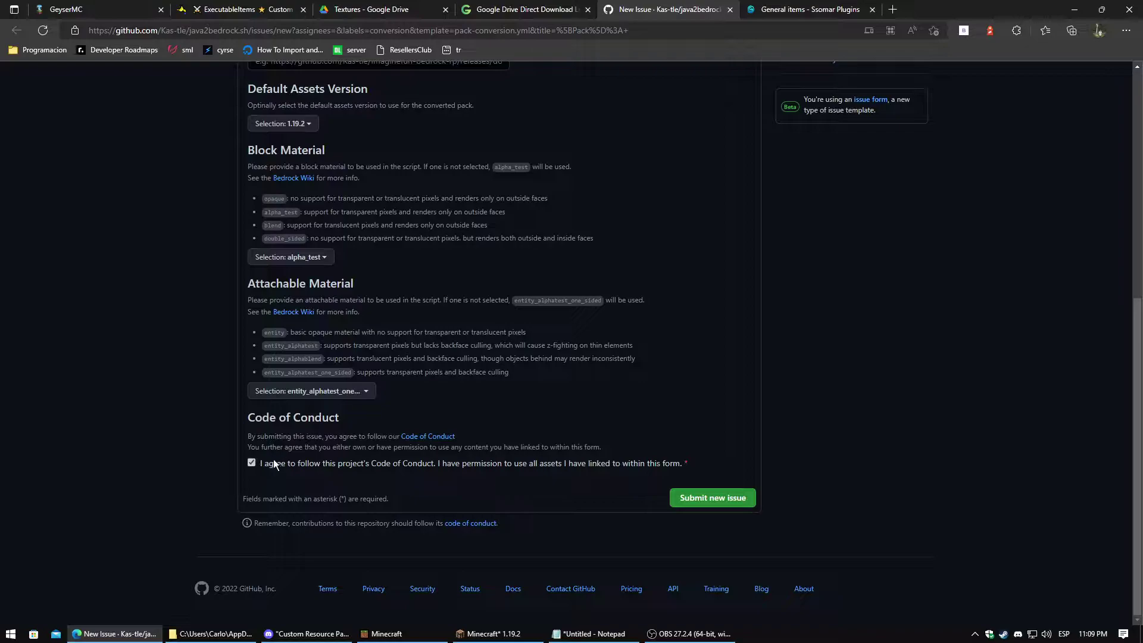
scroll(727, 492, up, 1)
scroll(715, 503, down, 1)
Submit the new issue and review the resulting issue #895 page
click(712, 500)
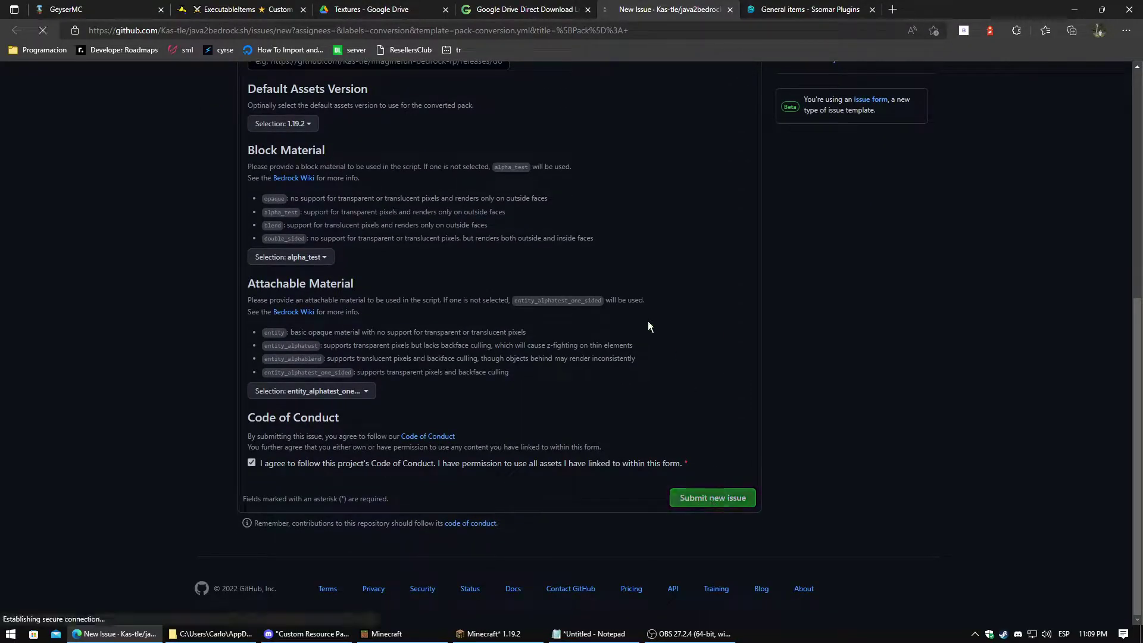
scroll(643, 320, up, 3)
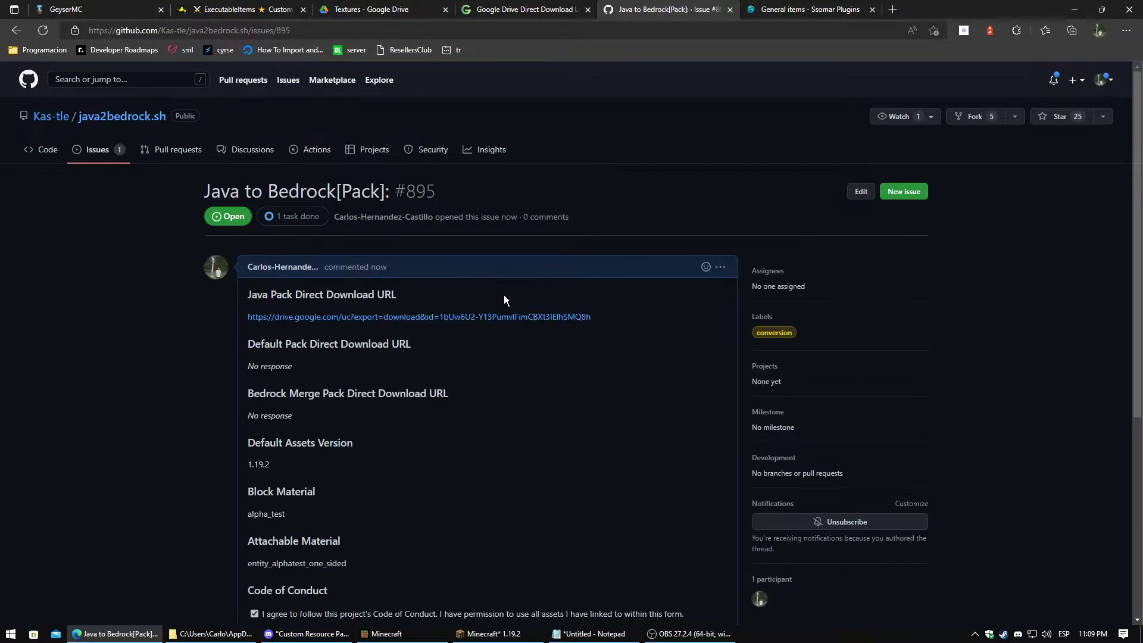
scroll(504, 294, down, 2)
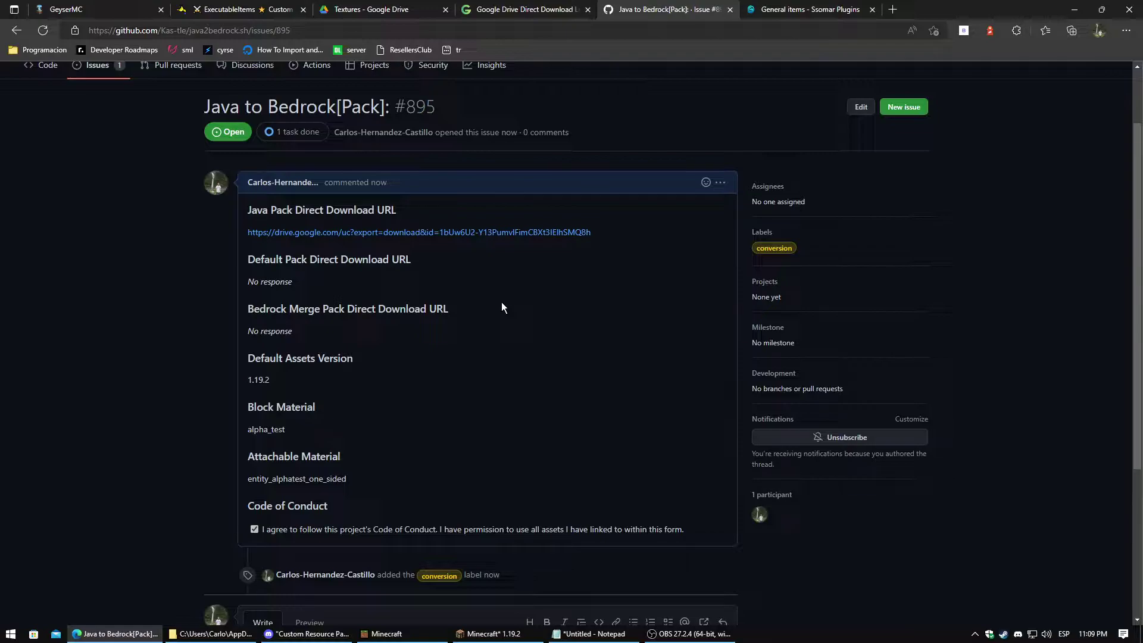
Clear away Edge, the resourcepacks window and Discord, then open Tutorial Server's plugins folder
click(1070, 10)
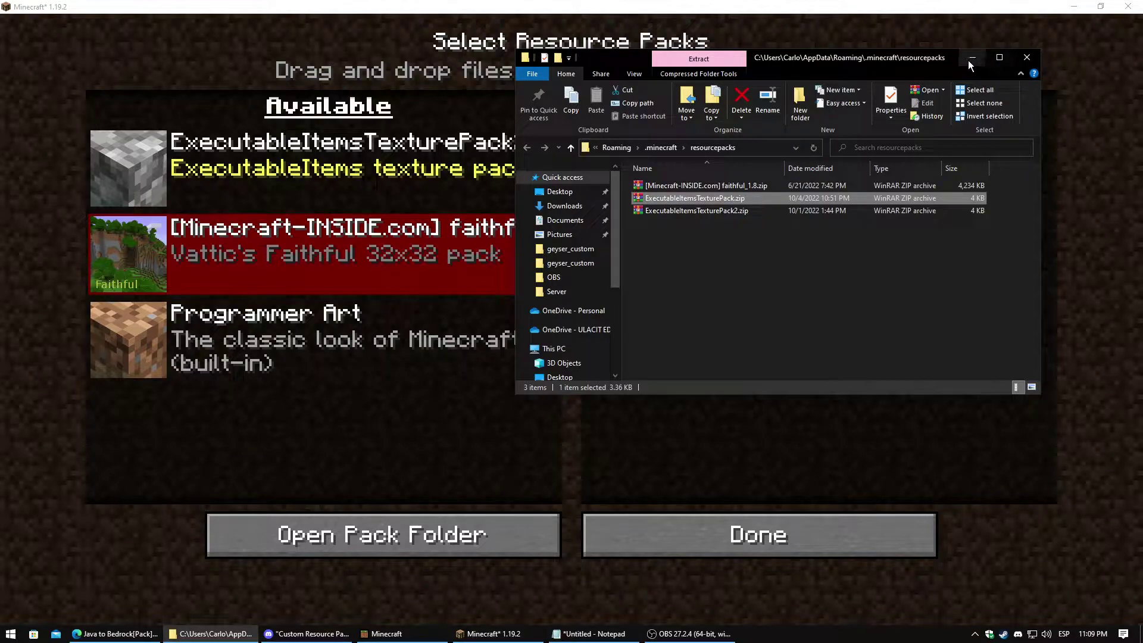
click(1027, 57)
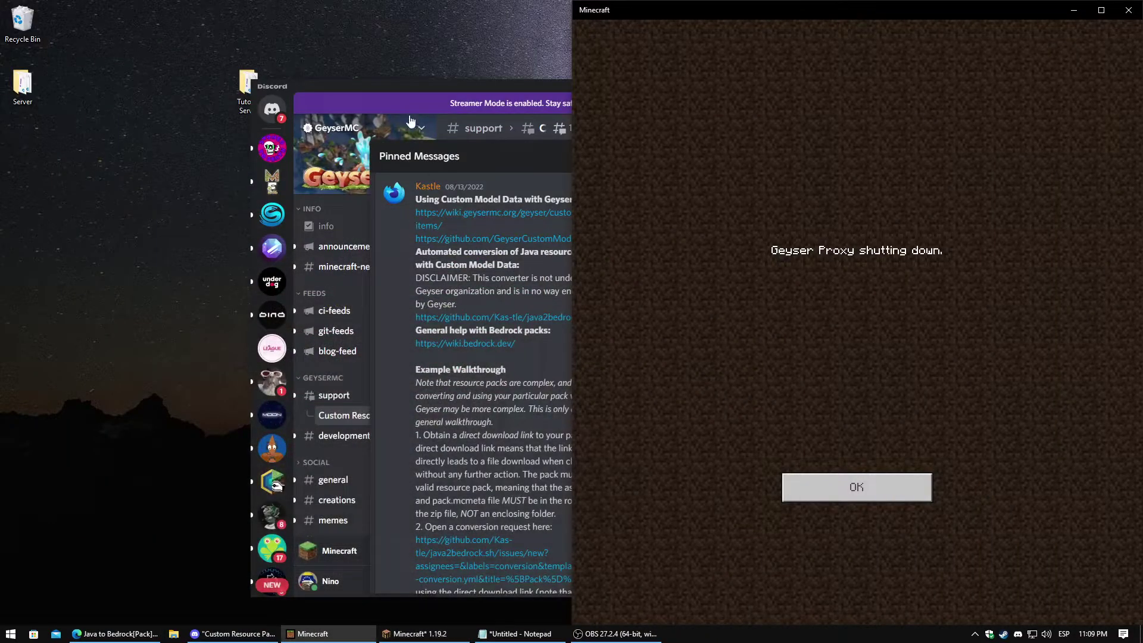
click(782, 83)
double_click(242, 88)
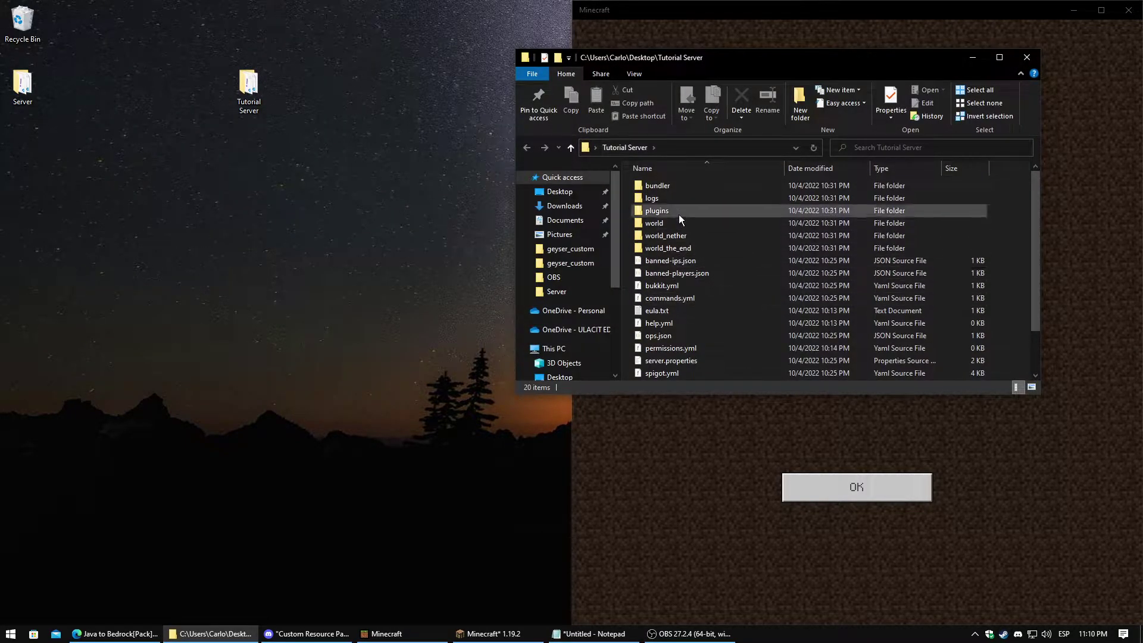
double_click(675, 209)
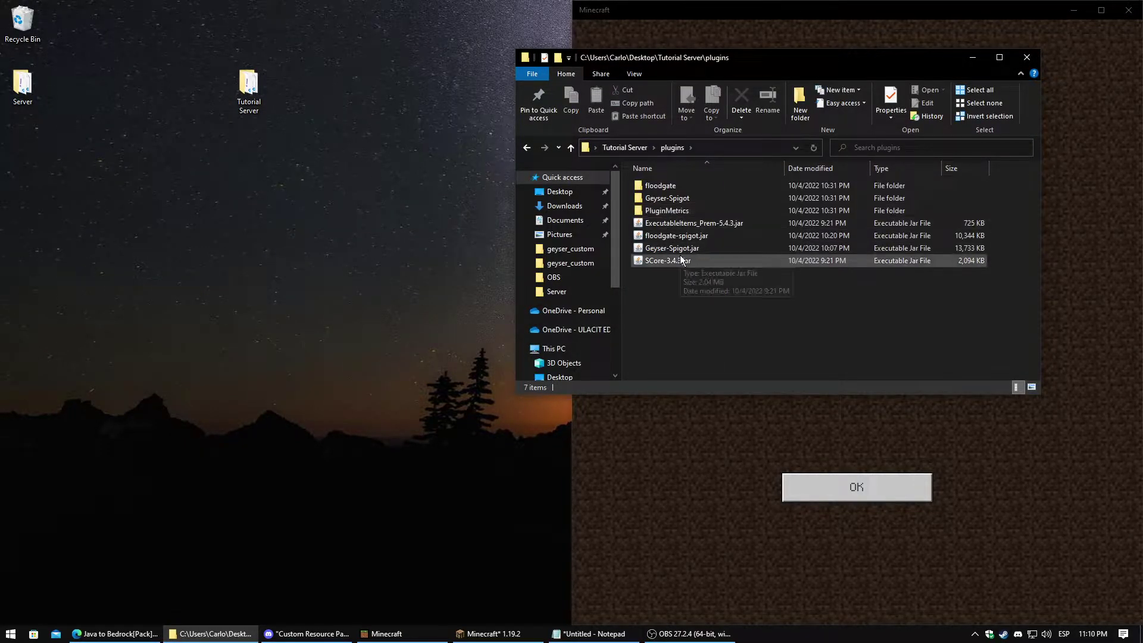
Check the ExecutableItems, floodgate, Geyser-Spigot and SCore jars, then reopen the plugins folder
click(685, 224)
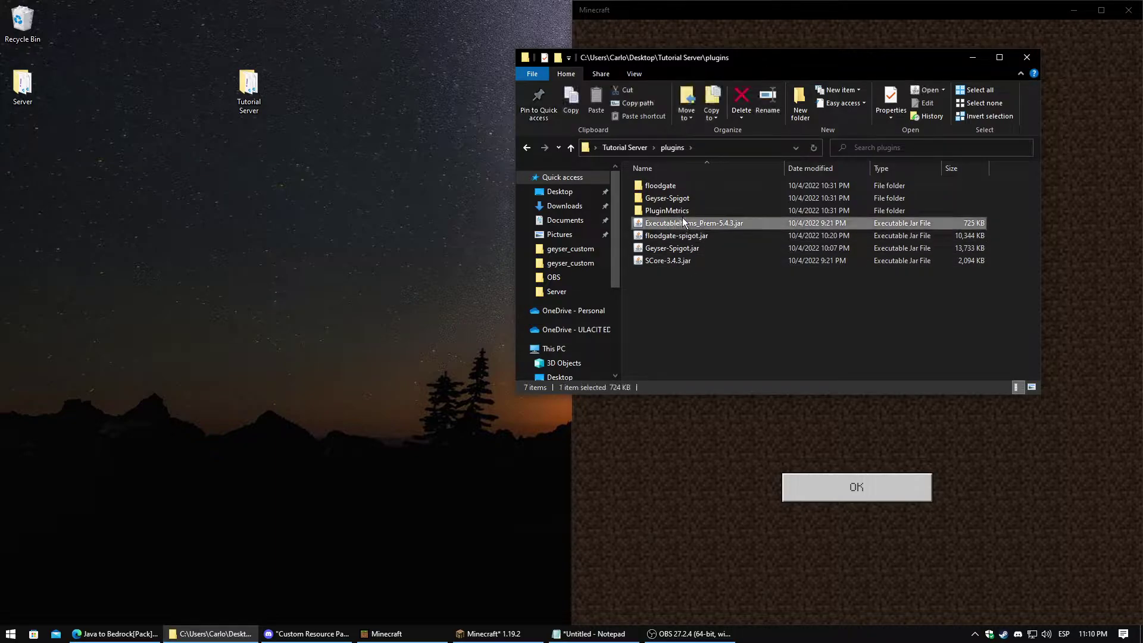
click(669, 236)
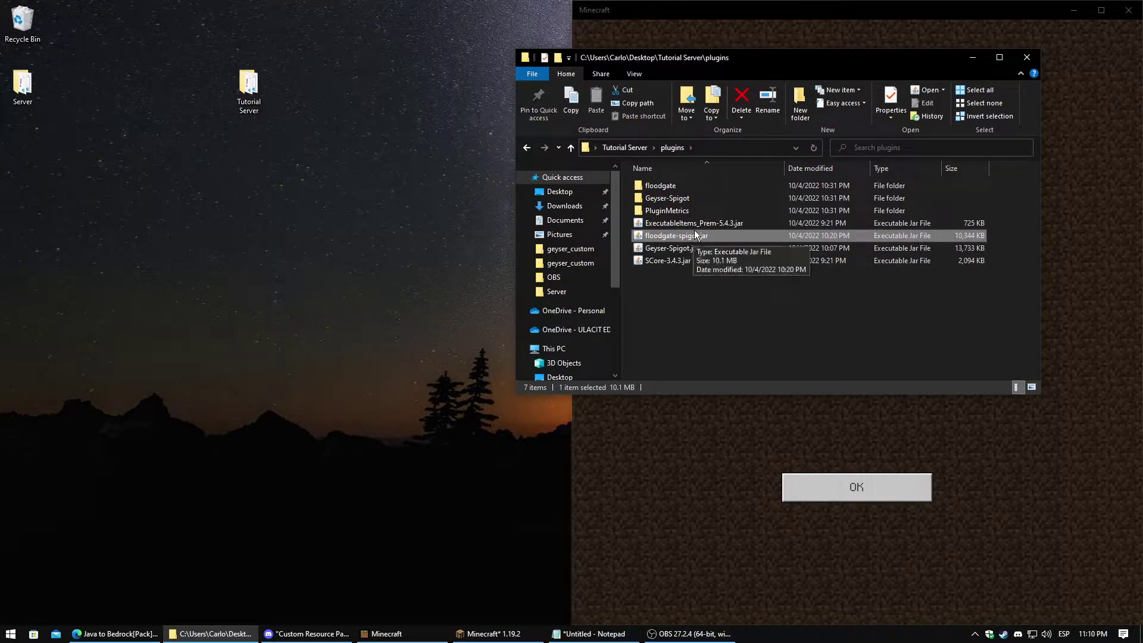
click(685, 251)
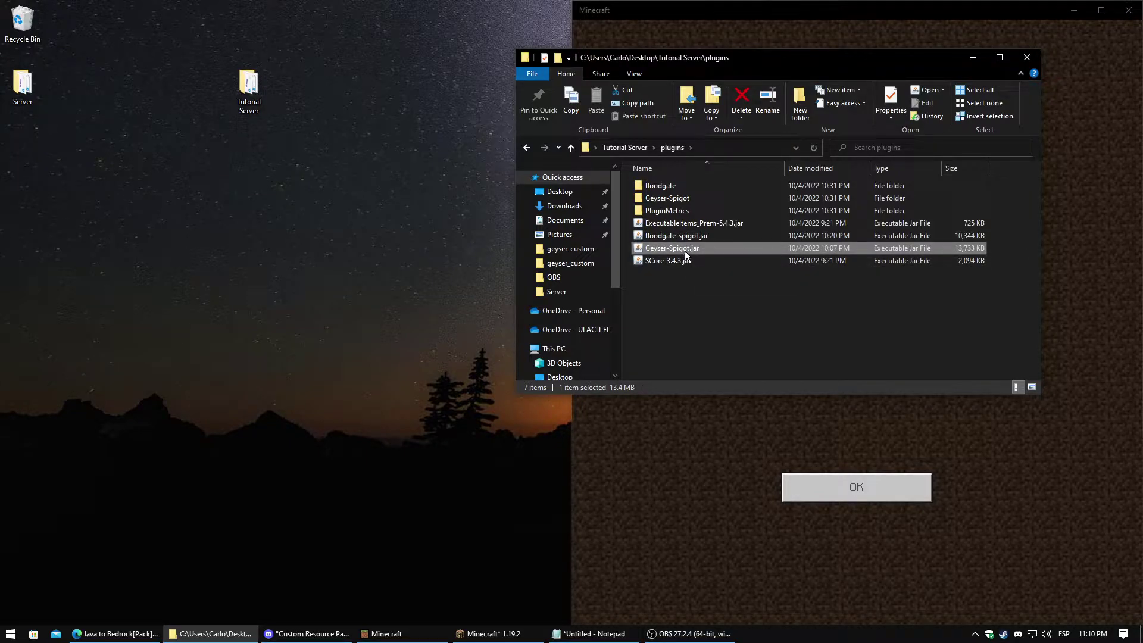
click(662, 264)
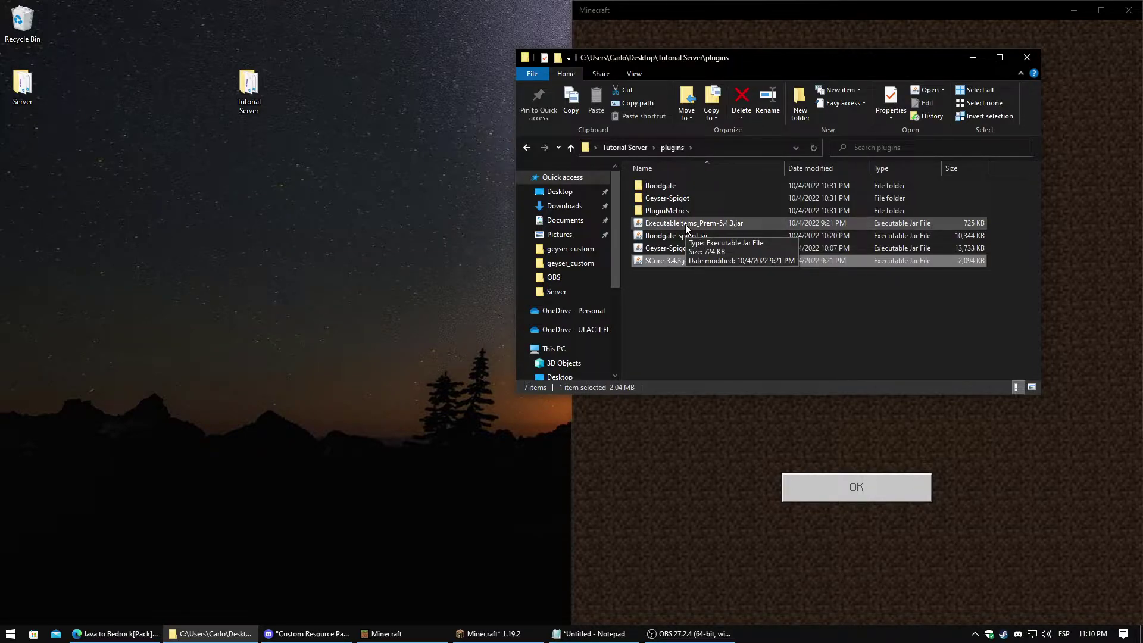
click(526, 148)
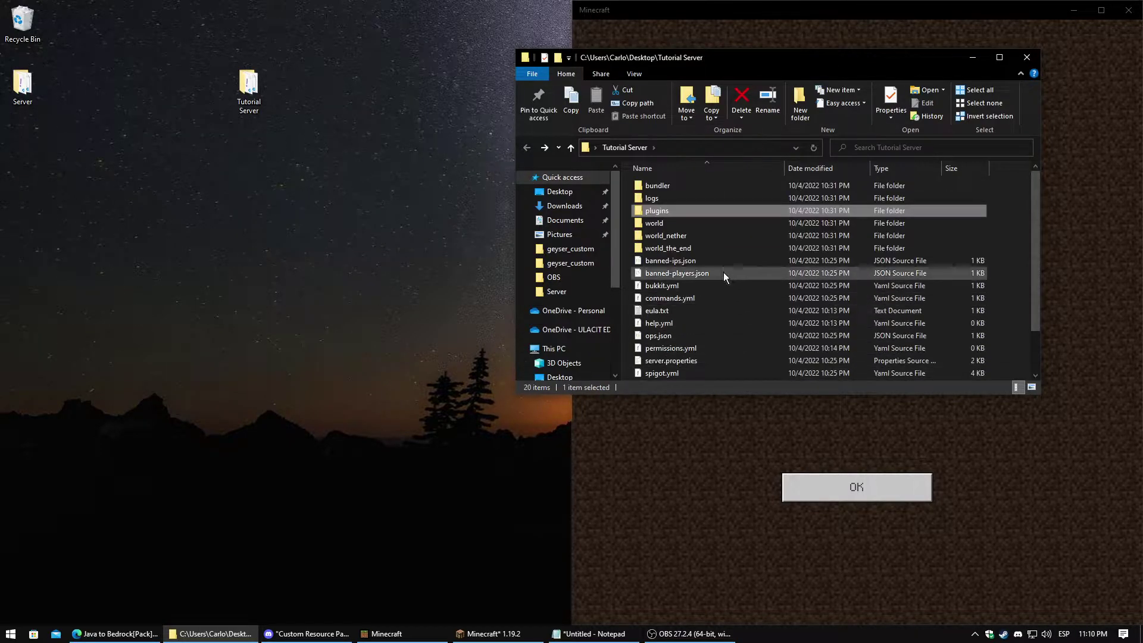
double_click(661, 210)
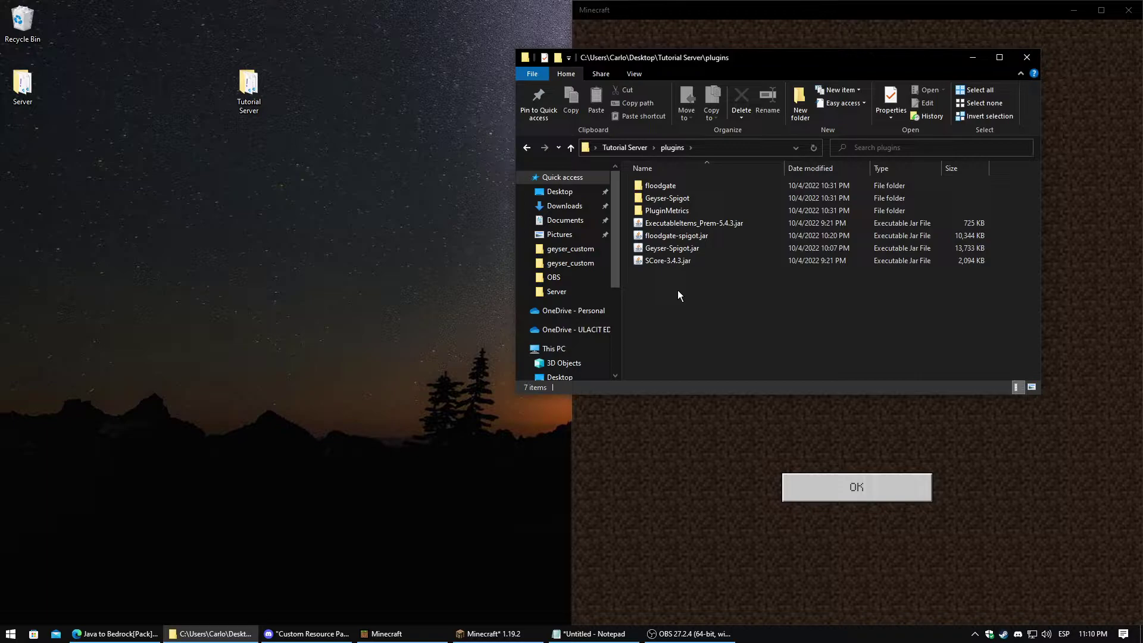
Return to GitHub issue #895, scroll to the github-actions 'The run has finished!' reply, and dismiss the Mail toast
click(110, 634)
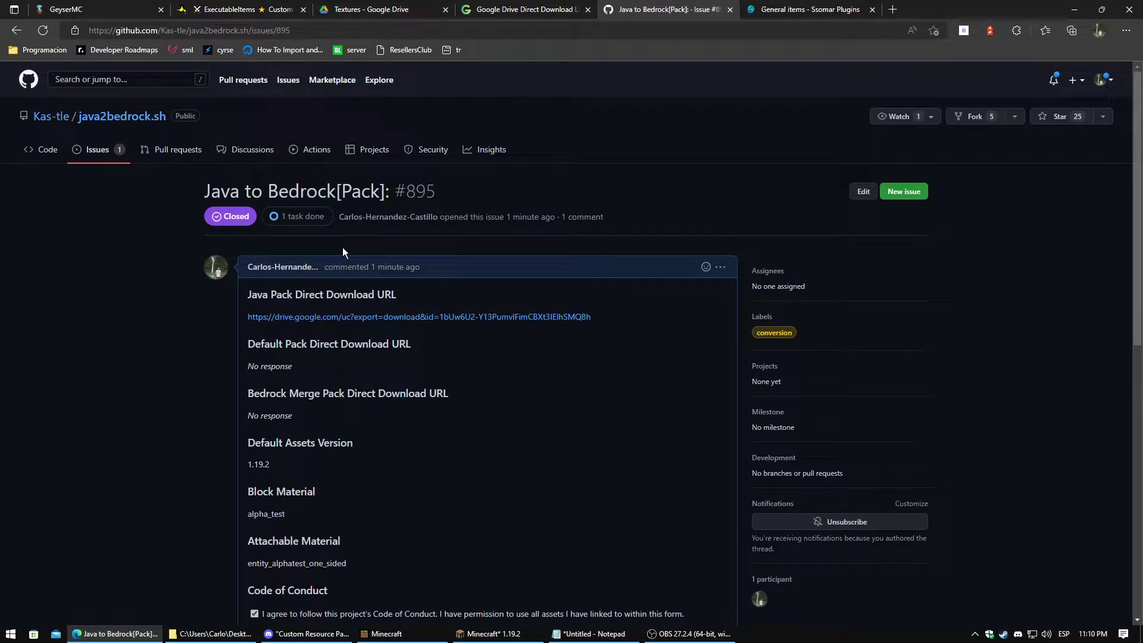
scroll(343, 251, down, 1)
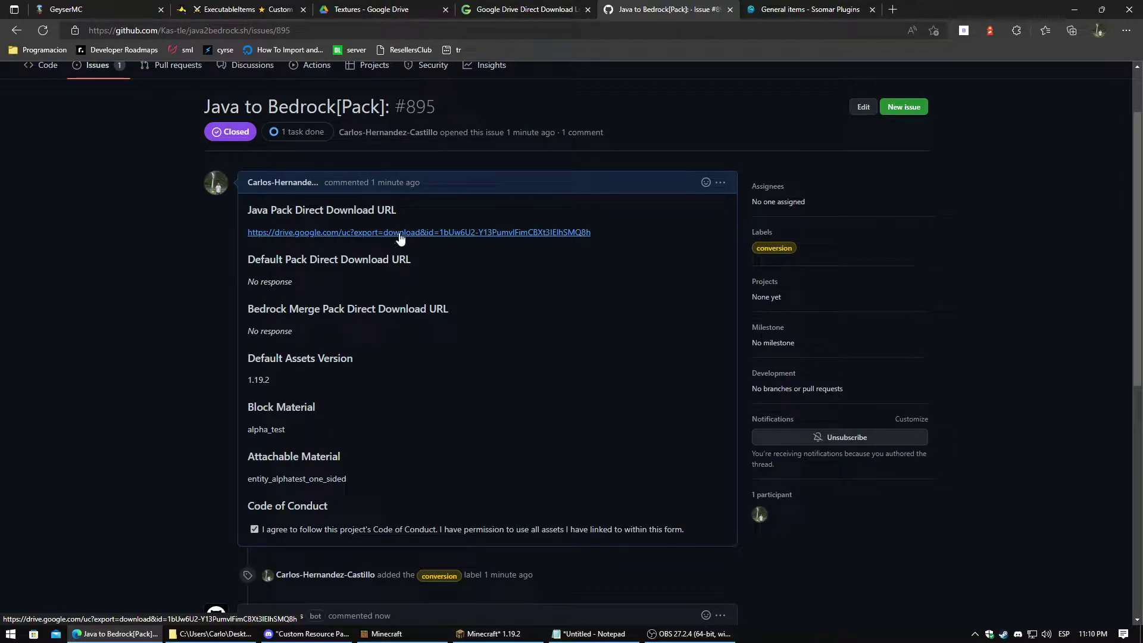
scroll(408, 250, down, 4)
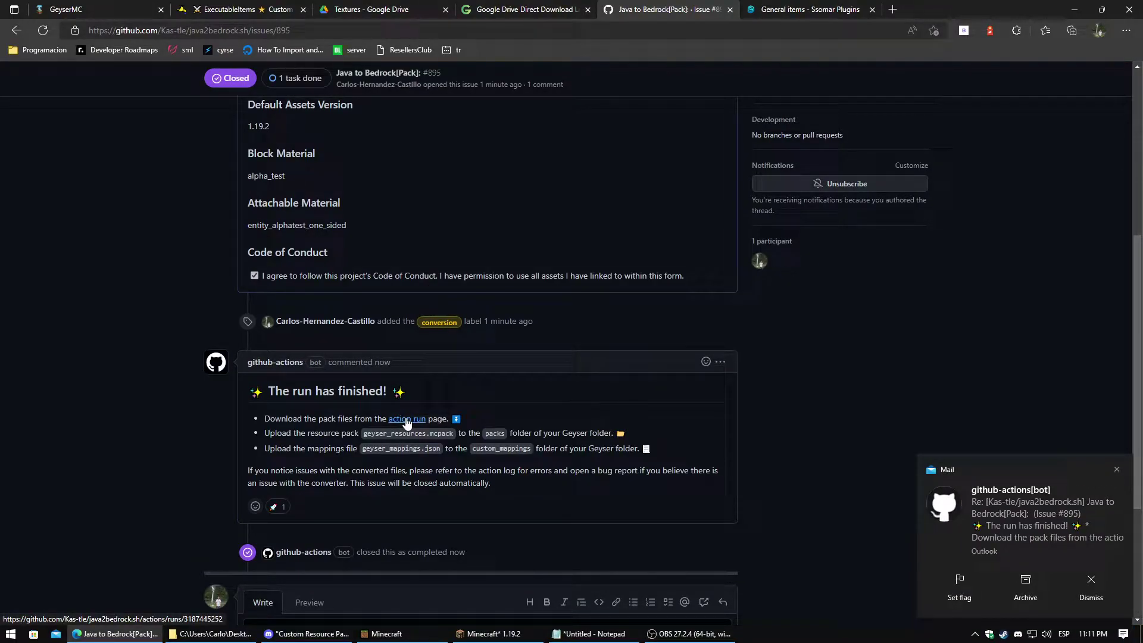
scroll(408, 422, up, 4)
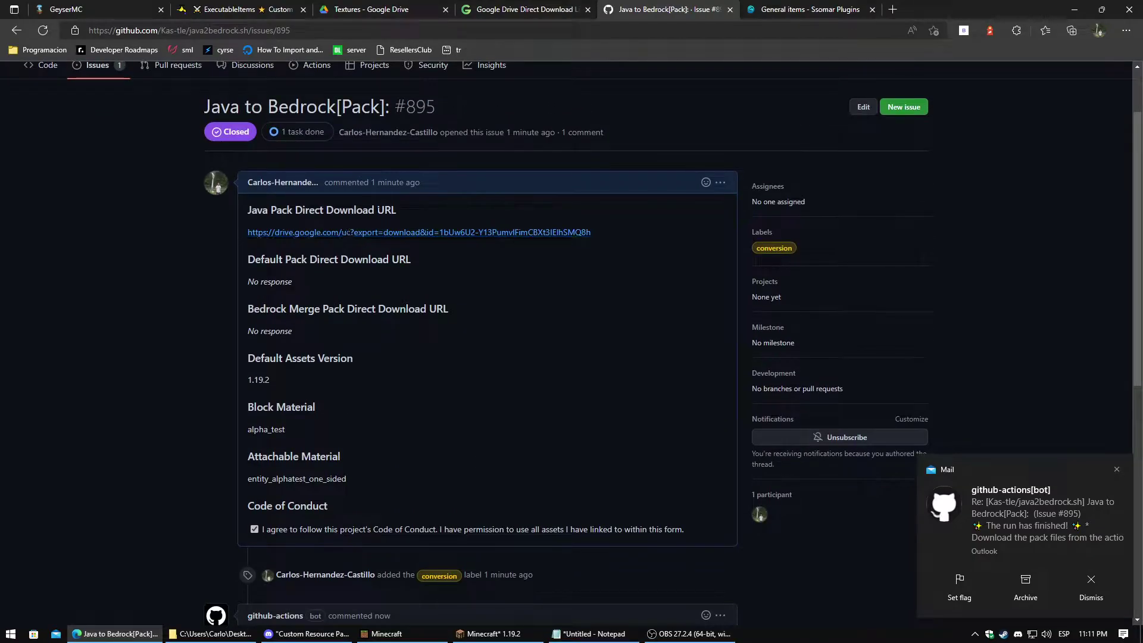
drag(398, 210, 245, 210)
scroll(297, 213, down, 3)
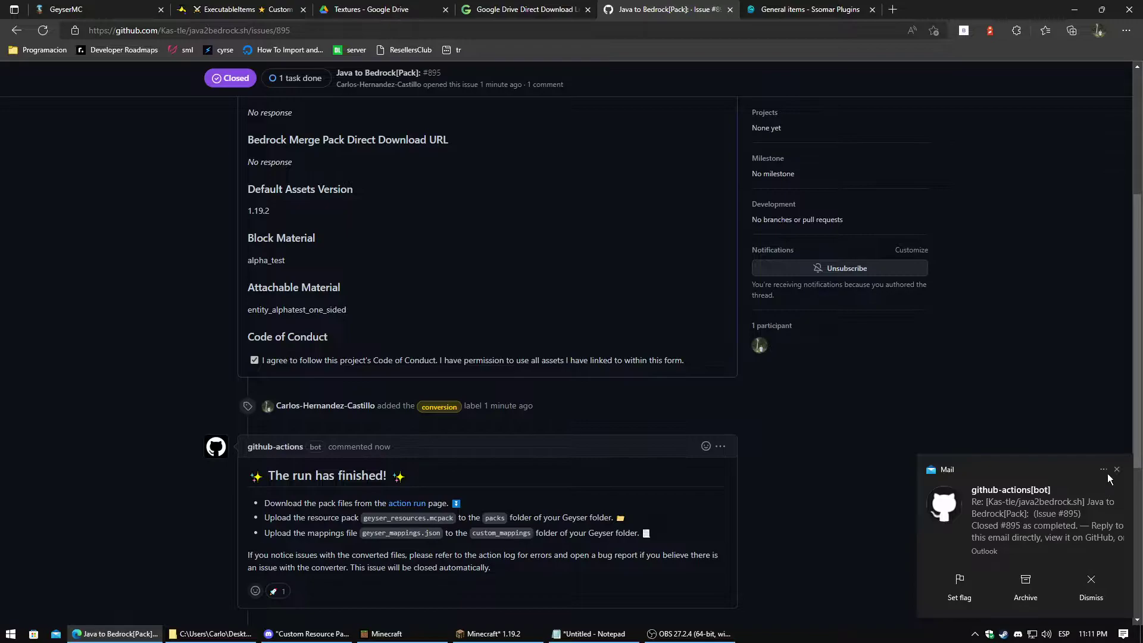
click(1117, 470)
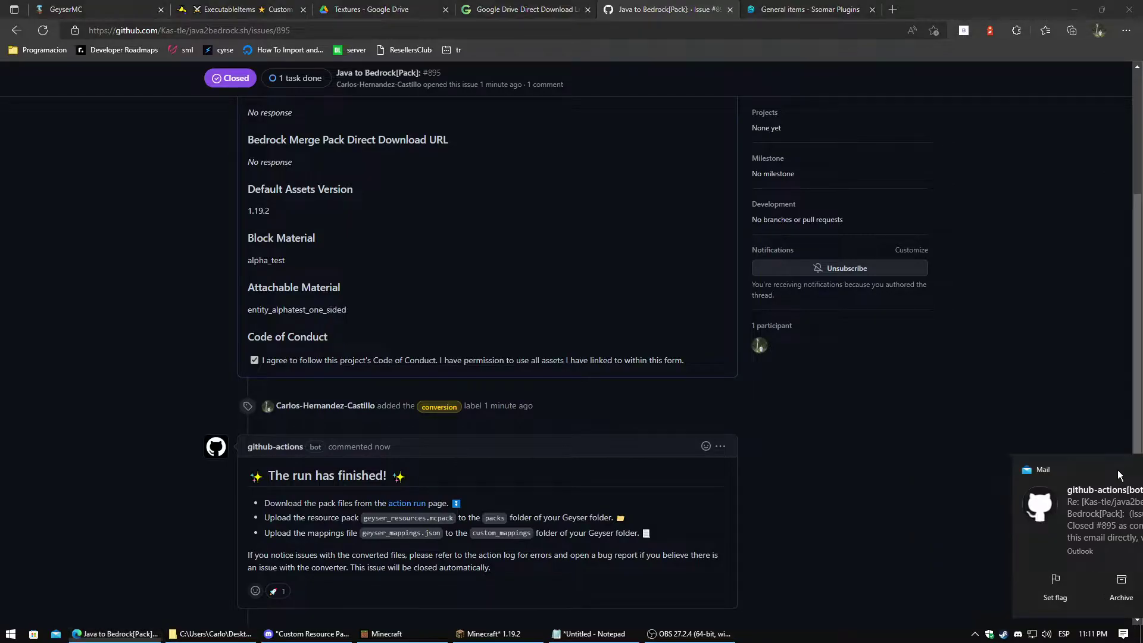
Download the Pack Files artifact from the action run and drag Pack Files (1).zip onto the desktop
click(407, 504)
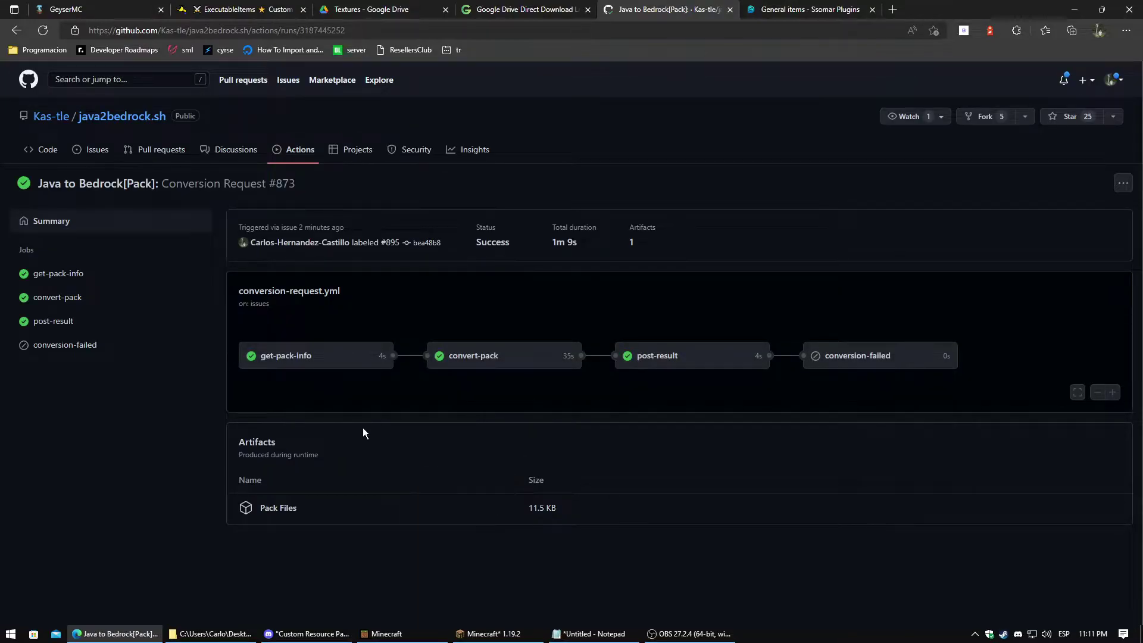
click(272, 510)
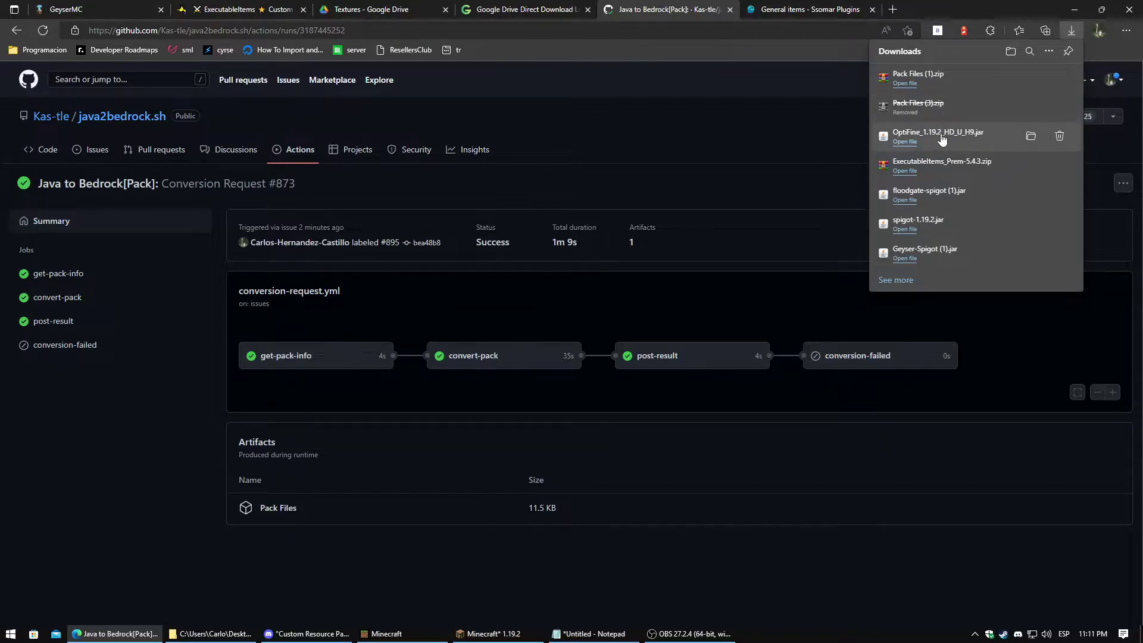
double_click(954, 7)
click(898, 128)
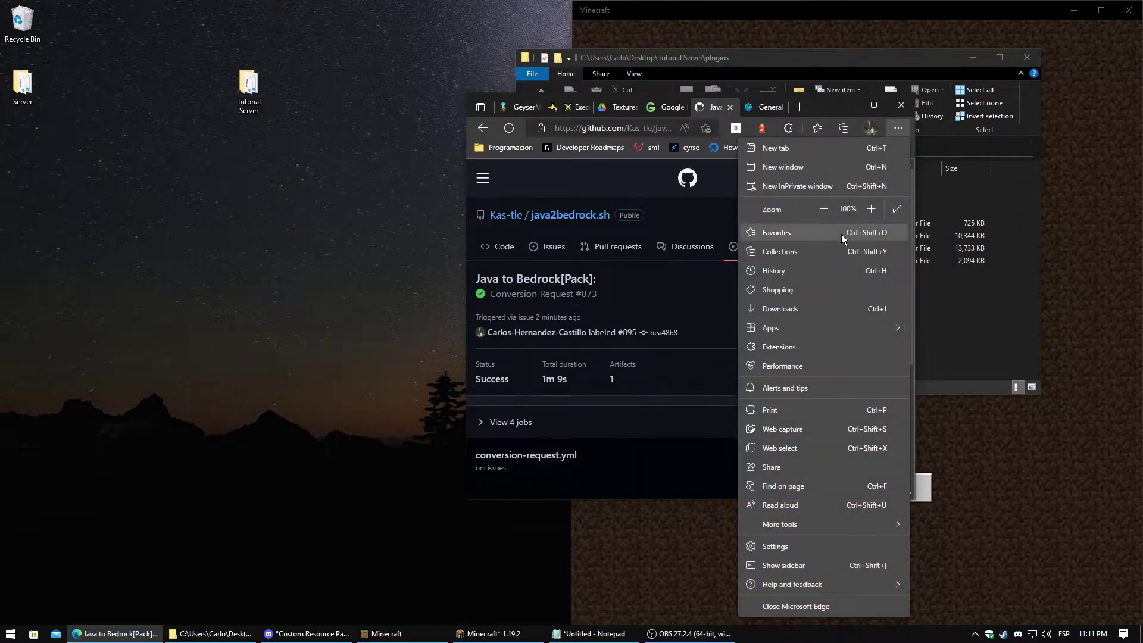
click(798, 307)
drag(717, 178, 241, 250)
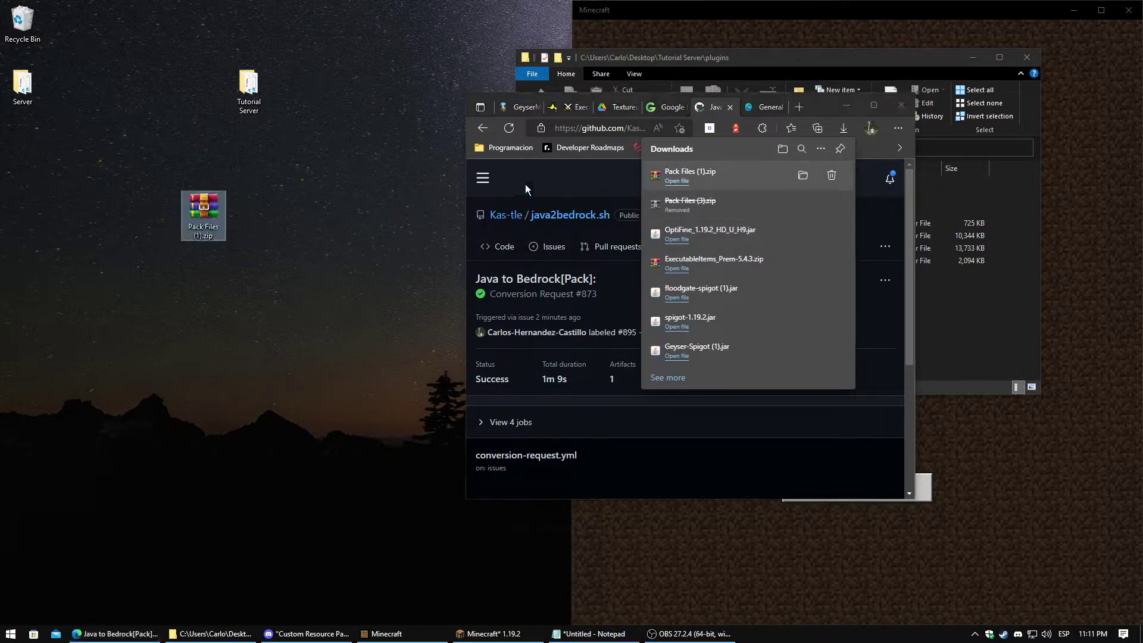
Minimize Edge and go back to the Tutorial Server folder in Explorer
click(847, 107)
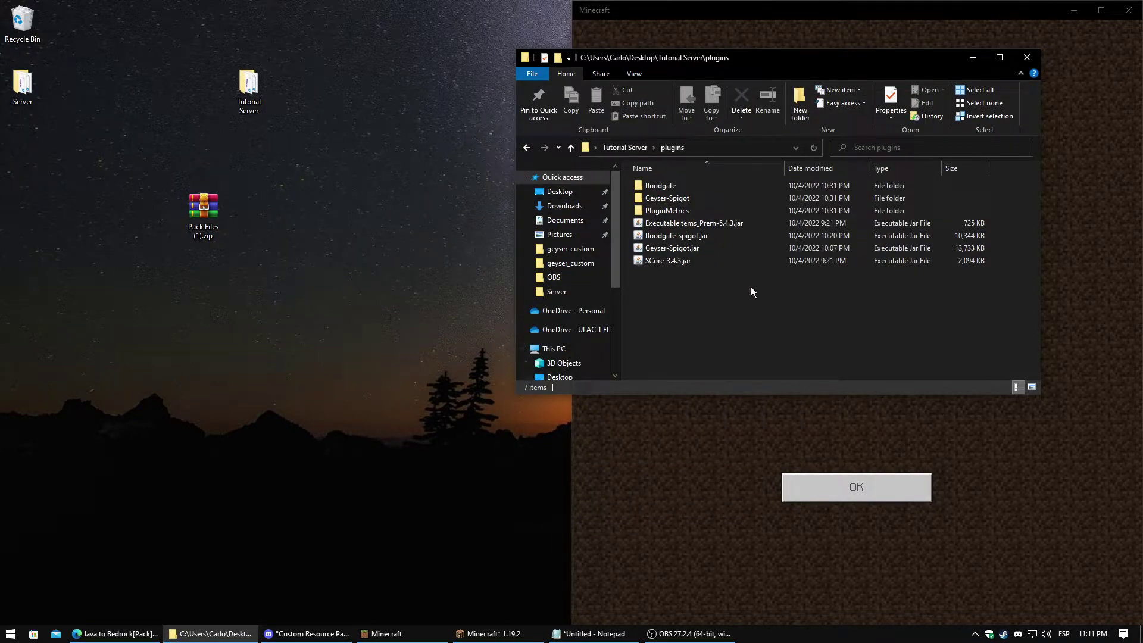
click(527, 147)
scroll(677, 280, down, 2)
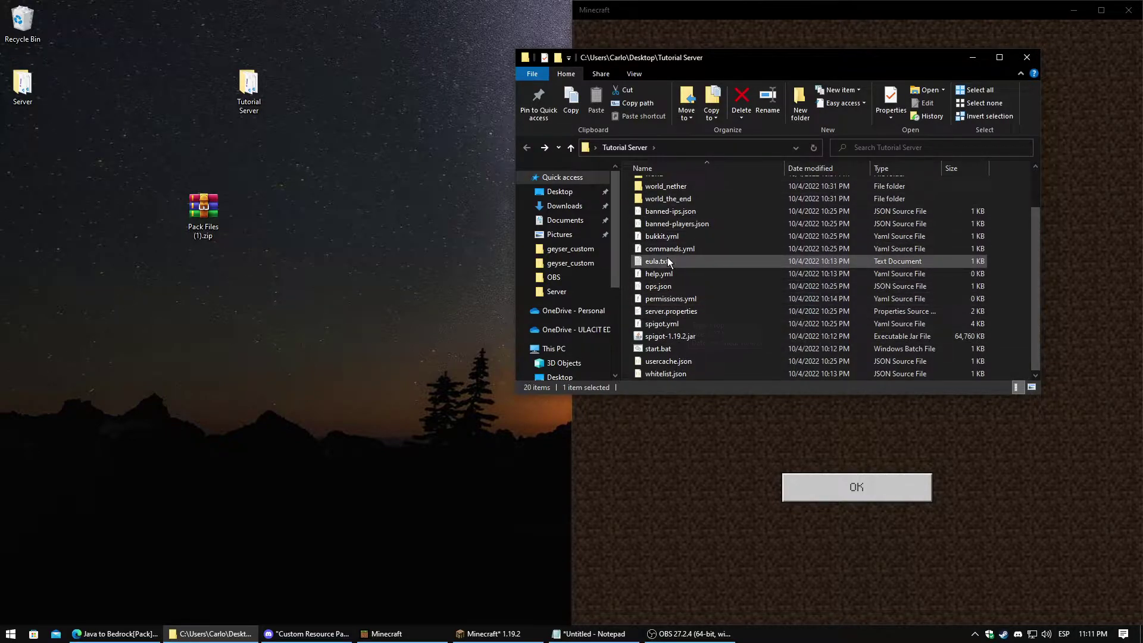
Launch the Spigot server with start.bat and minimize its console and game windows
double_click(670, 350)
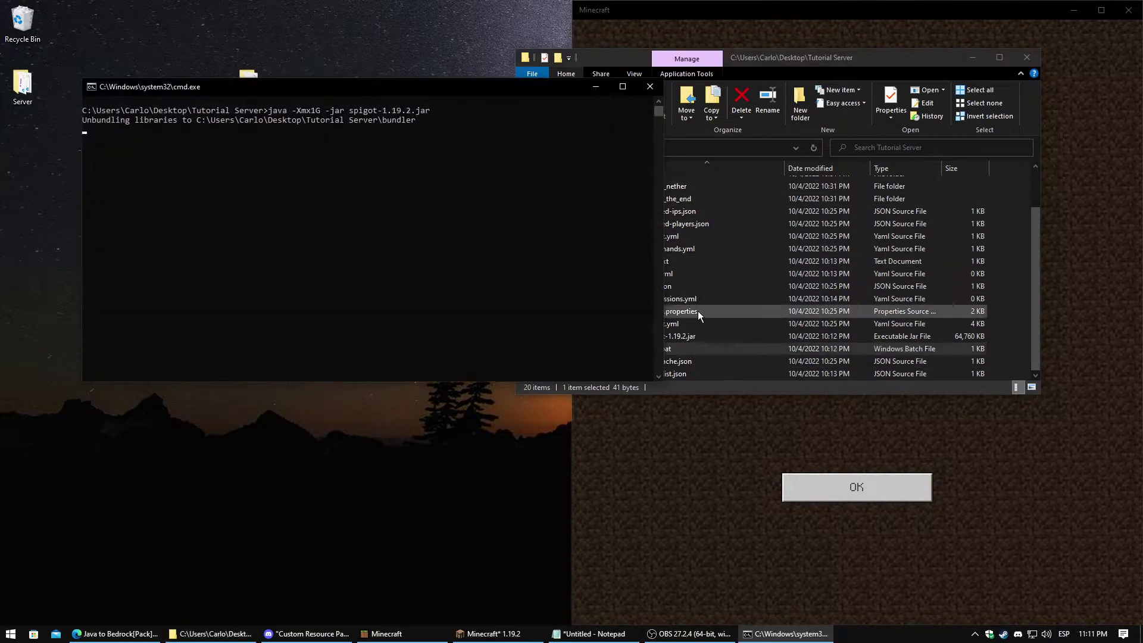
click(602, 154)
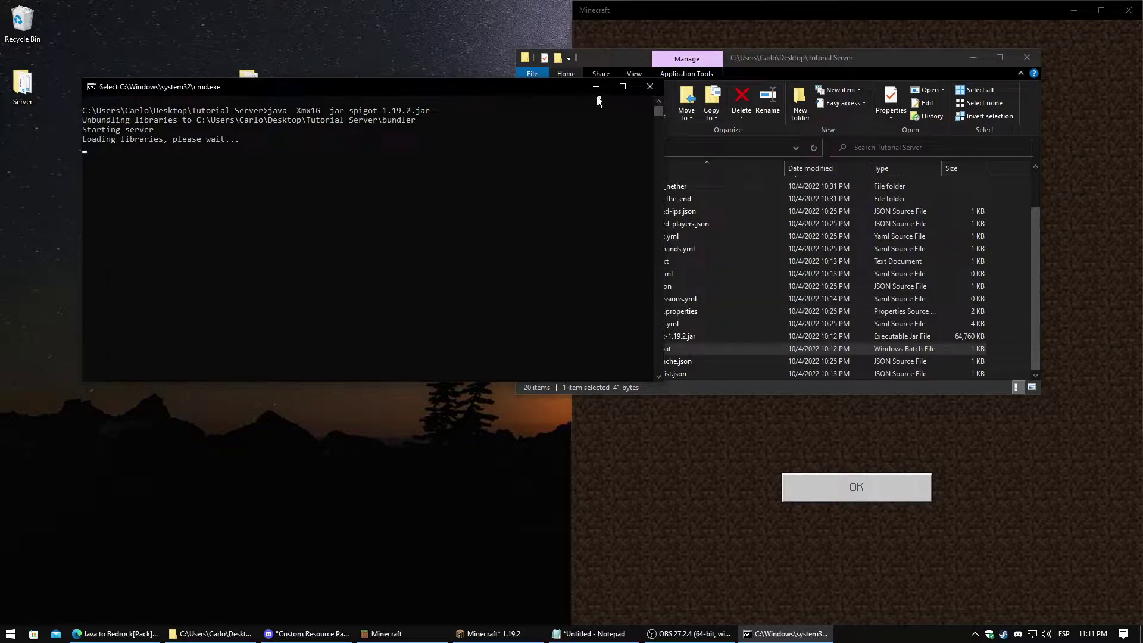
click(595, 86)
click(1066, 13)
click(1073, 10)
Open Pack Files (1).zip at target and extract geyser_mappings.json to the desktop, replacing the old copy
double_click(203, 209)
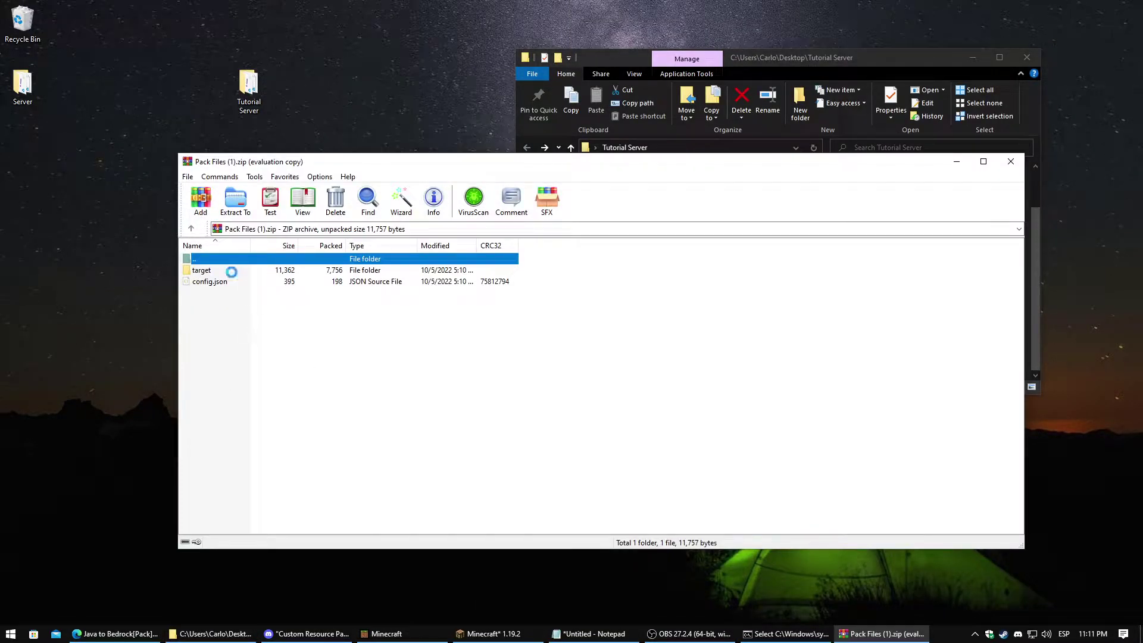
click(692, 308)
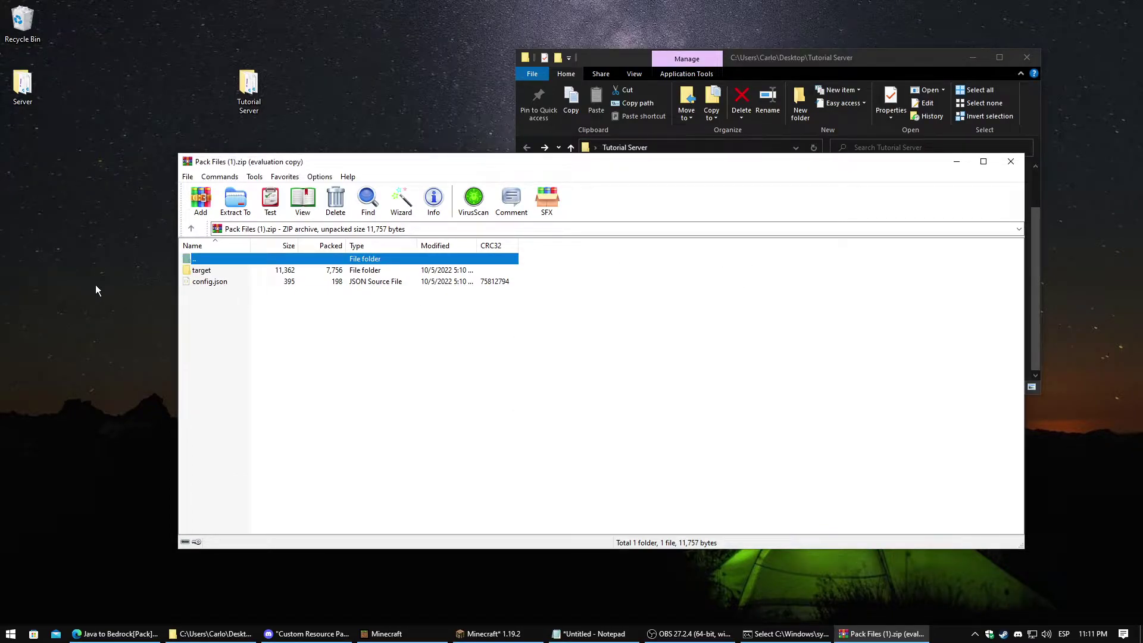
double_click(209, 272)
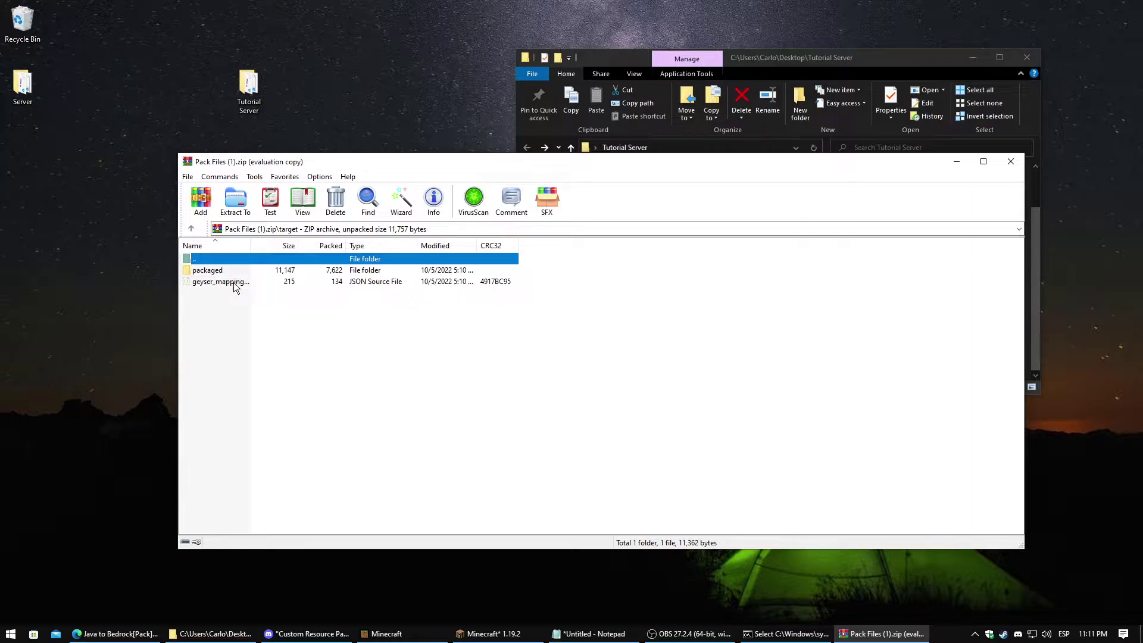
drag(234, 284, 203, 283)
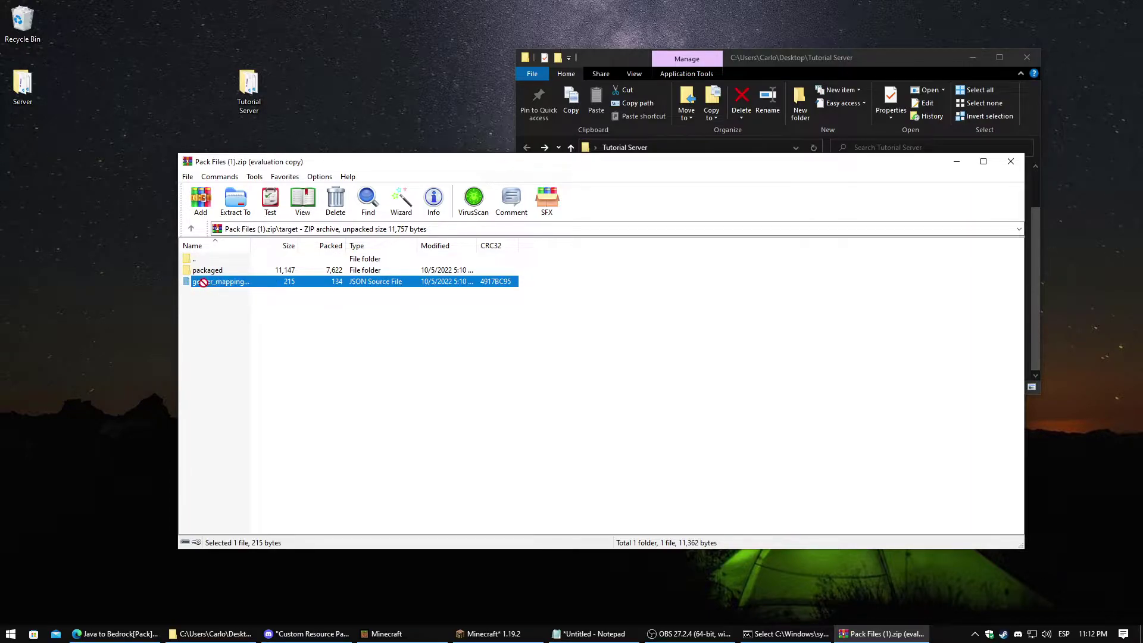
click(265, 308)
click(240, 284)
drag(238, 284, 193, 281)
drag(63, 188, 63, 188)
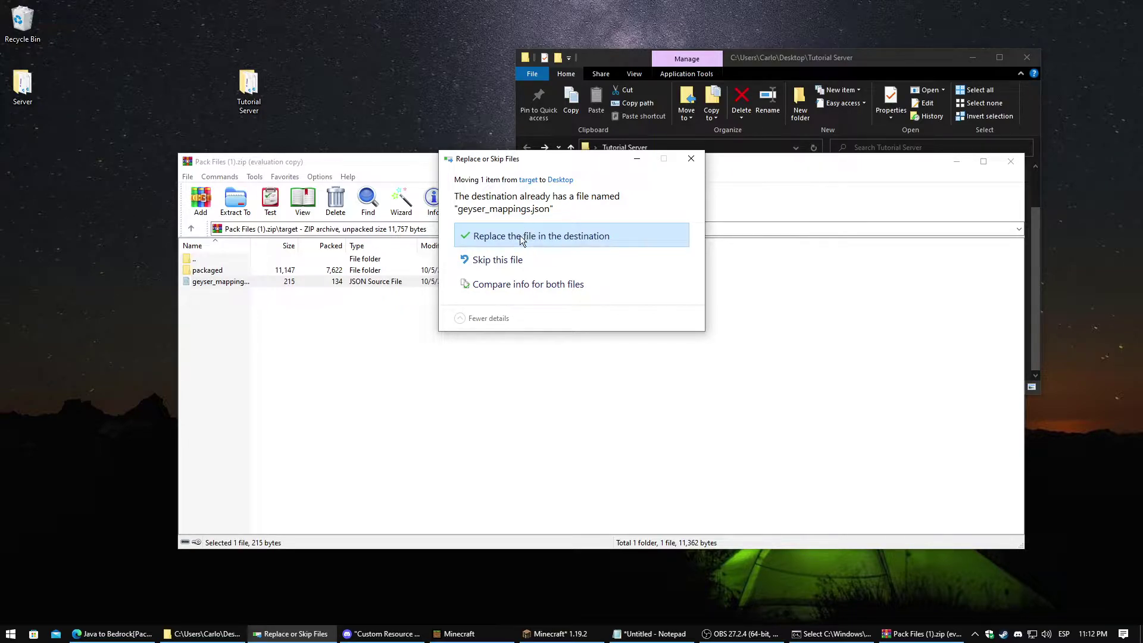
click(691, 159)
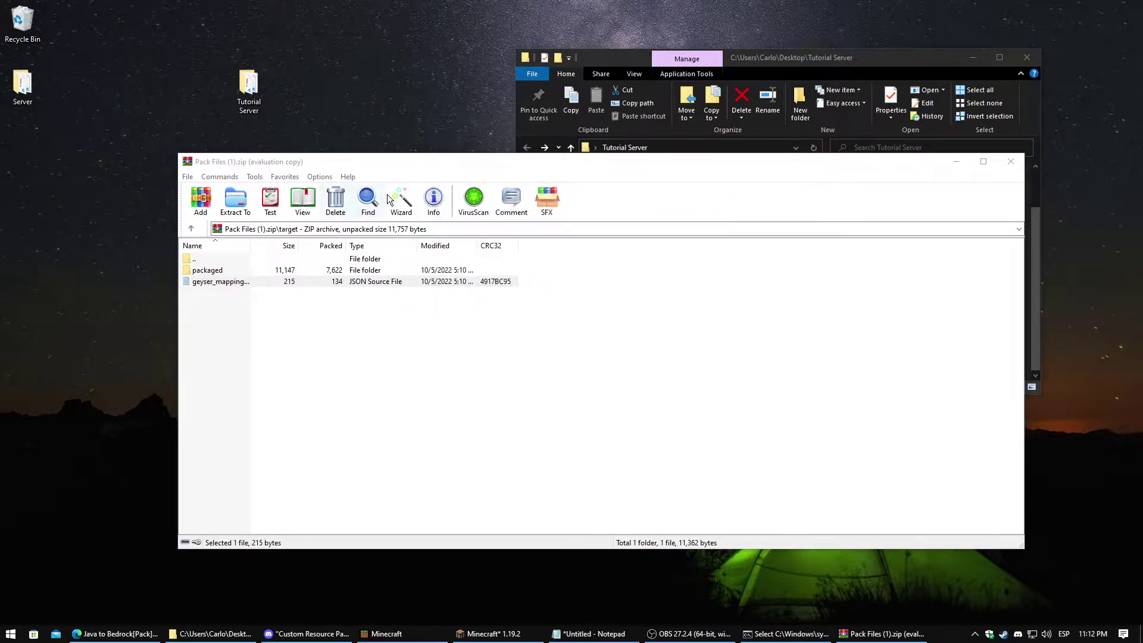
Copy geyser_mappings.json into the plugins/Geyser-Spigot/custom_mappings folder
drag(403, 162, 476, 289)
double_click(681, 211)
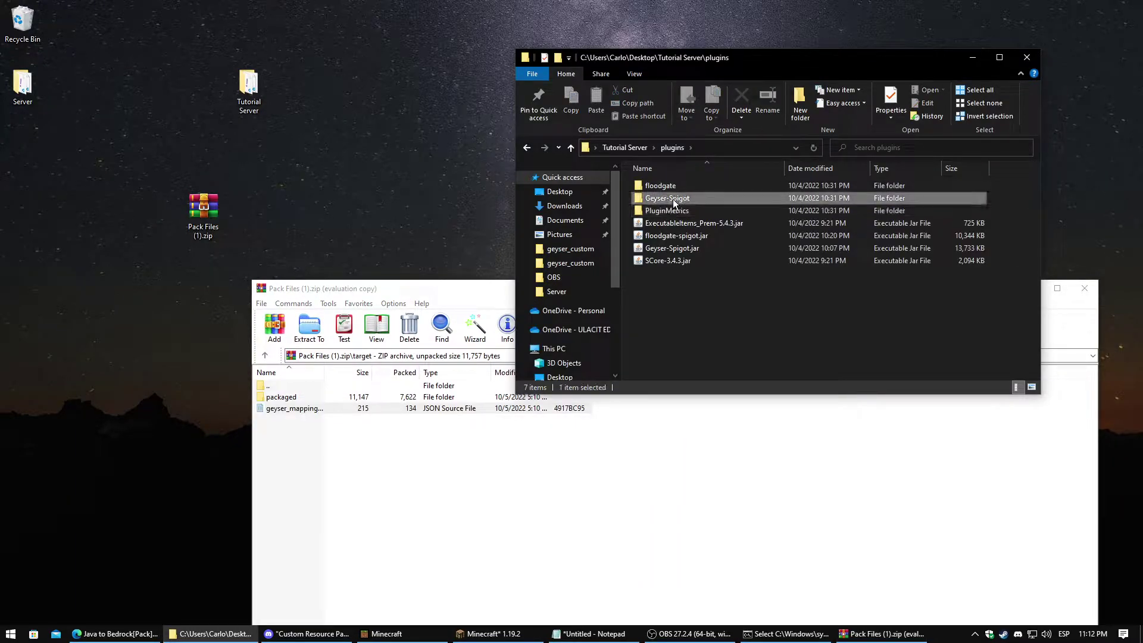
double_click(672, 199)
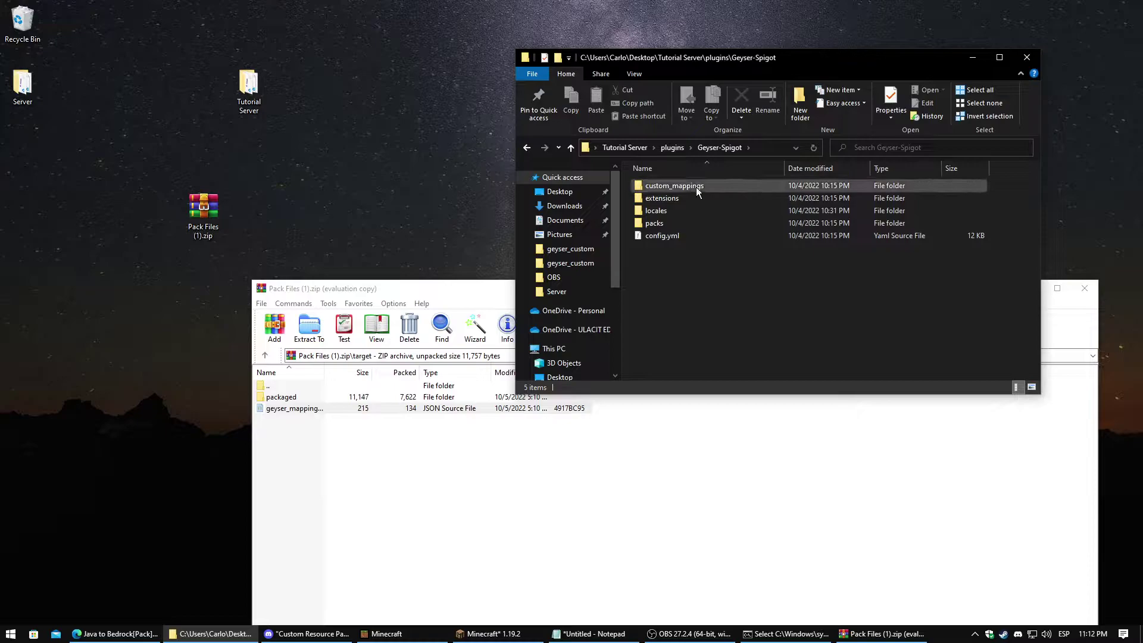
double_click(685, 186)
drag(317, 411, 739, 250)
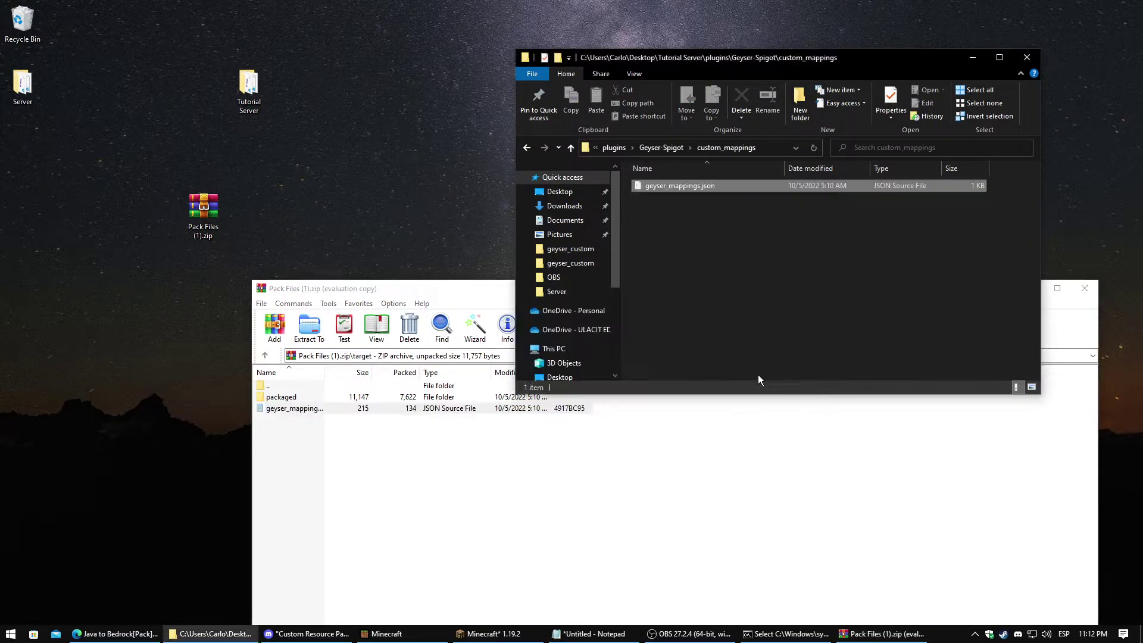
Move geyser_resources.mcpack from the archive's packaged folder into Geyser-Spigot's packs folder
double_click(284, 397)
double_click(285, 390)
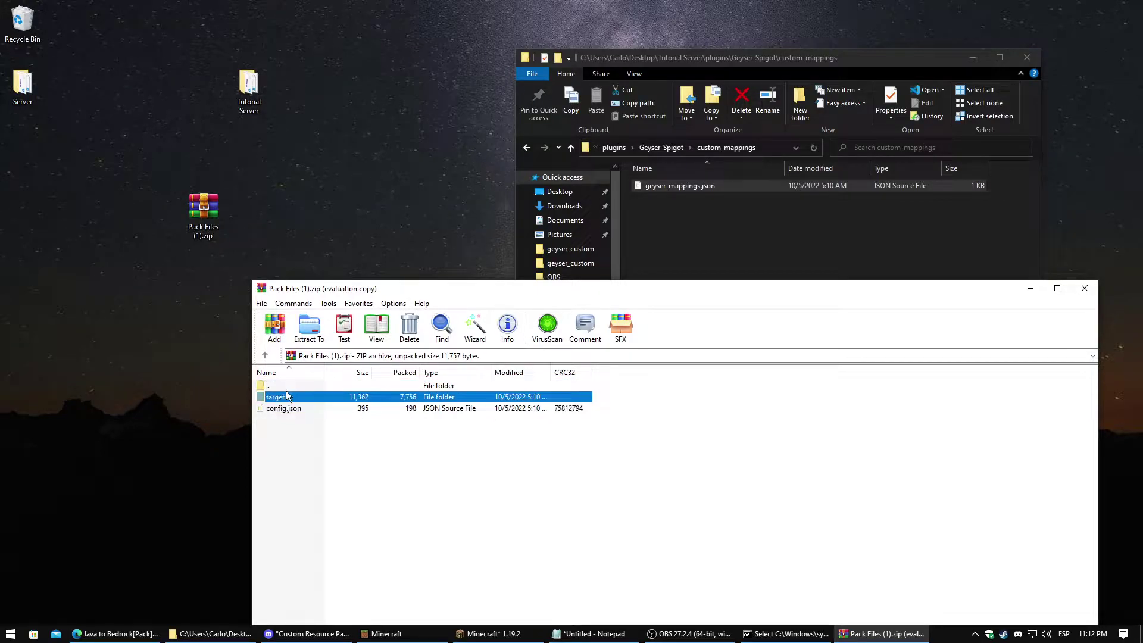
double_click(281, 397)
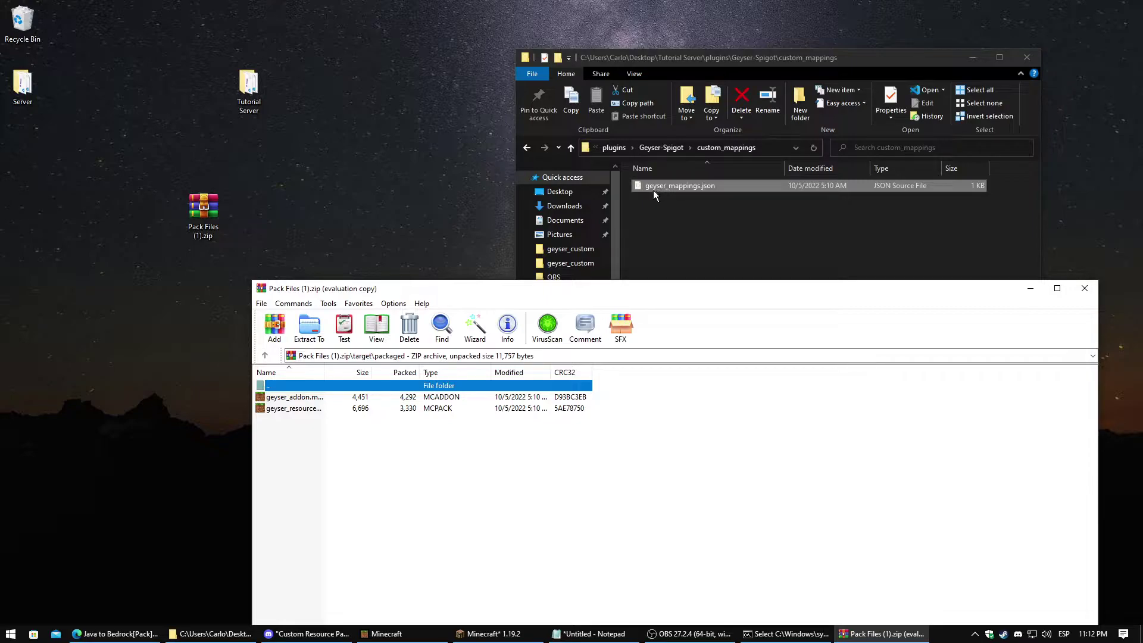
click(526, 147)
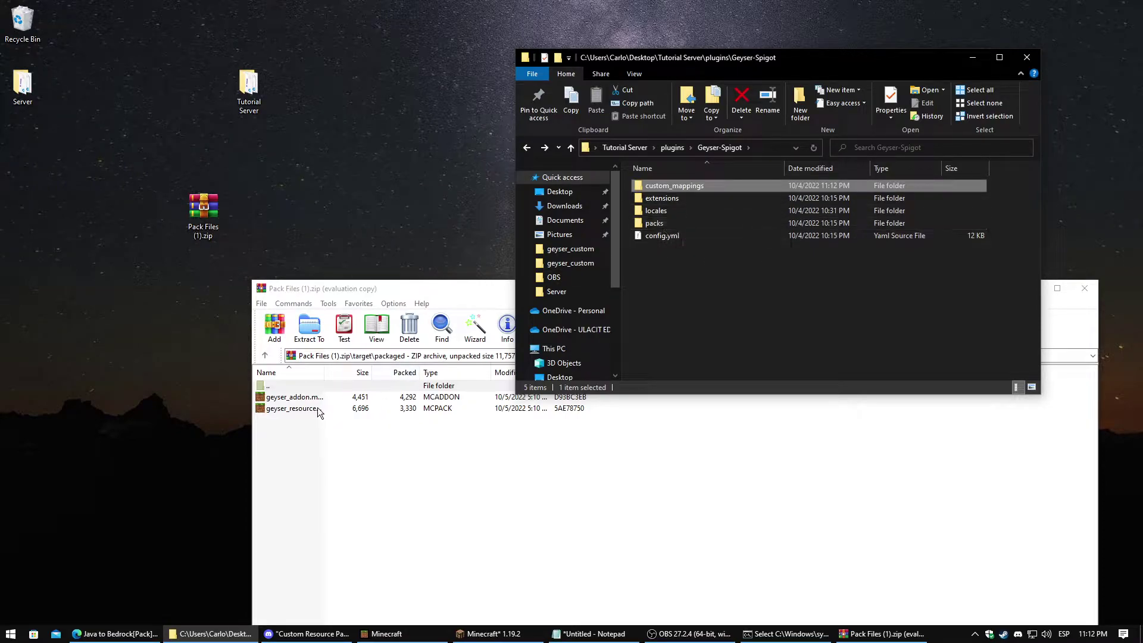
drag(316, 412, 674, 221)
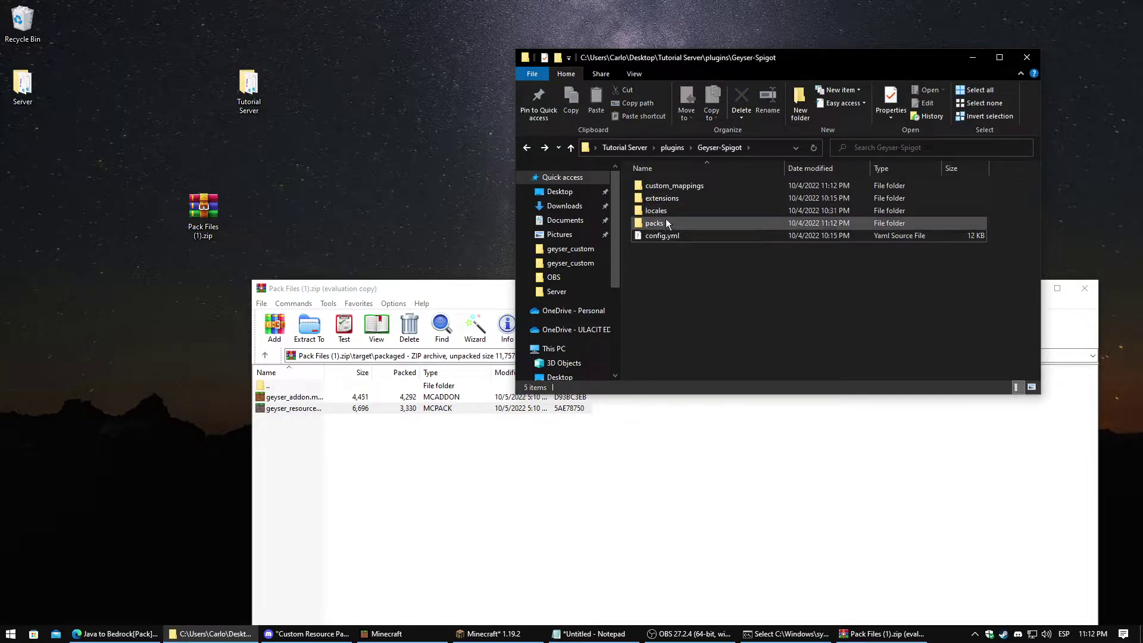
click(691, 188)
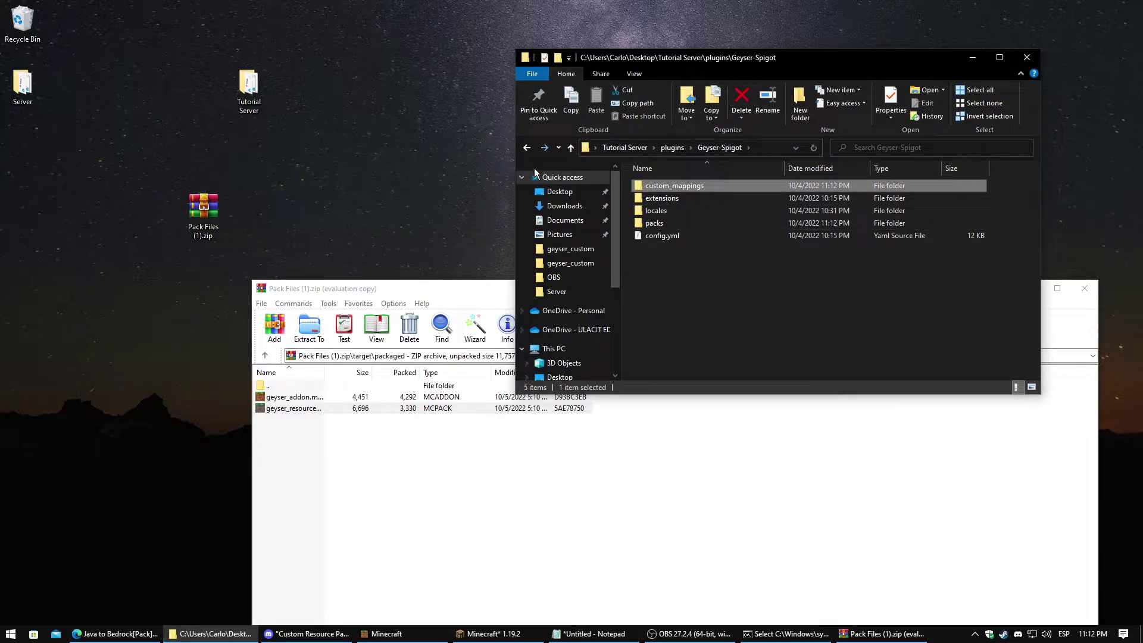
Close the WinRAR archive window and switch to Minecraft Bedrock Edition
click(786, 634)
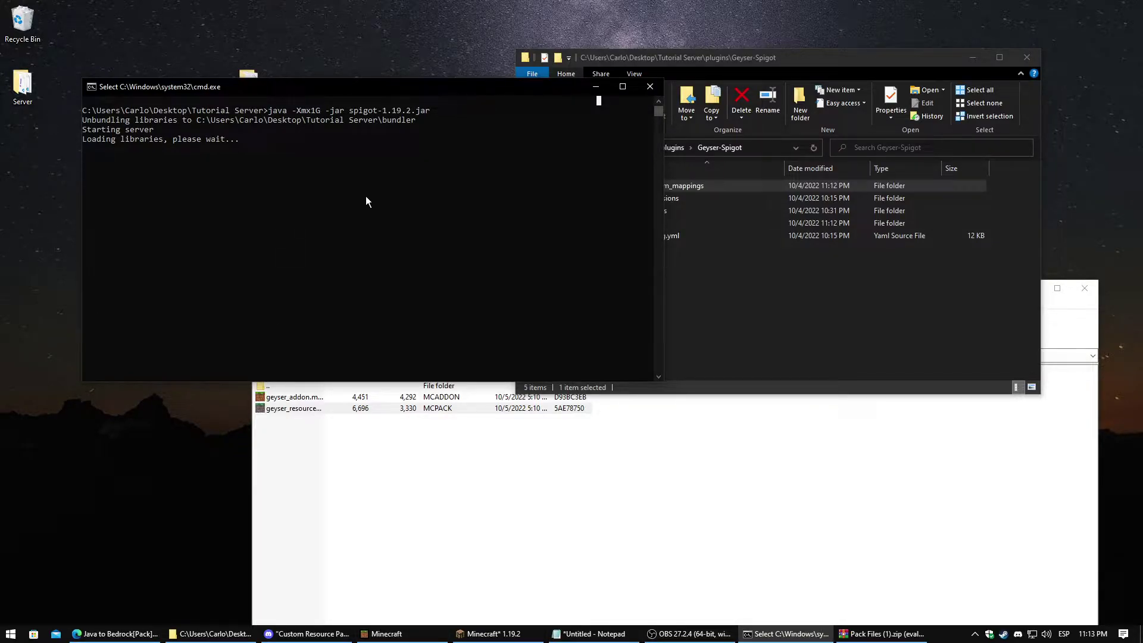
click(773, 563)
click(1082, 288)
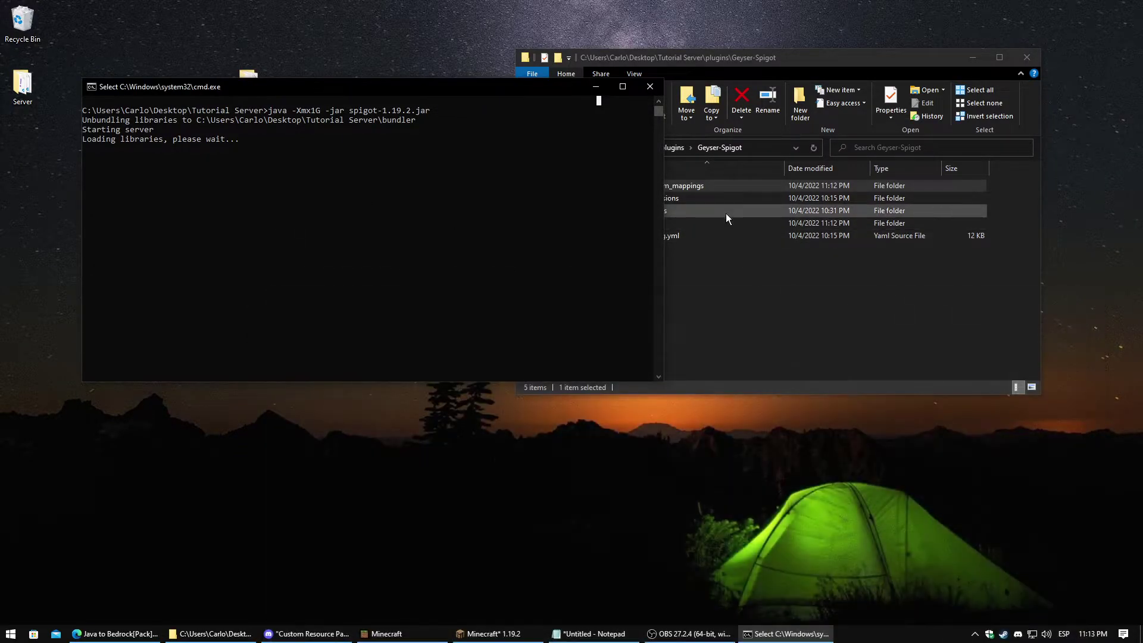
click(712, 286)
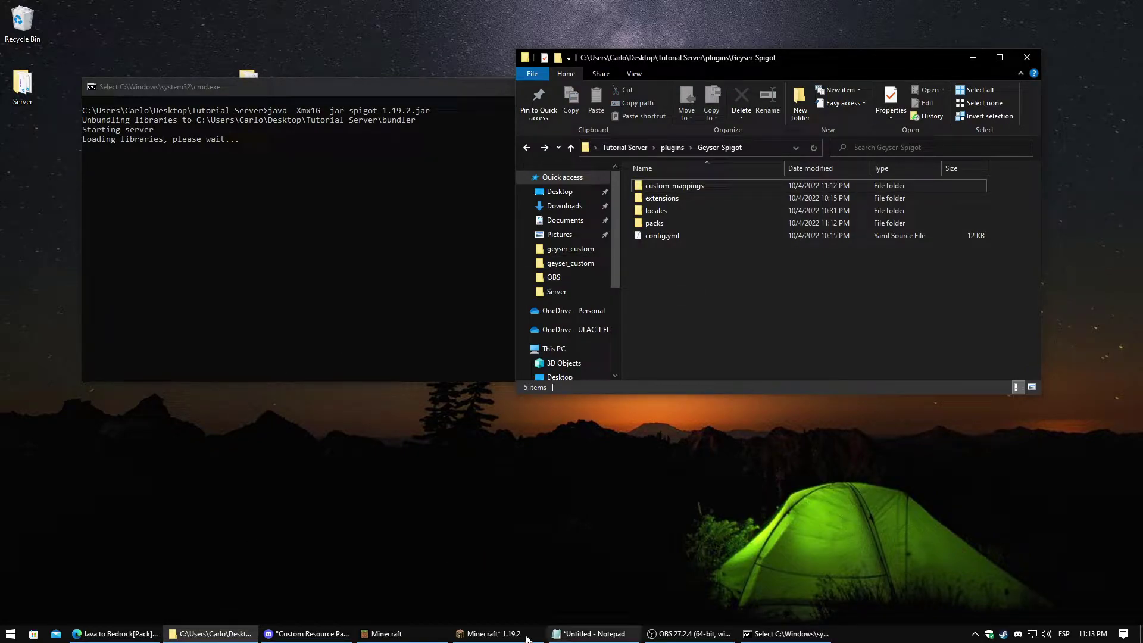
click(384, 634)
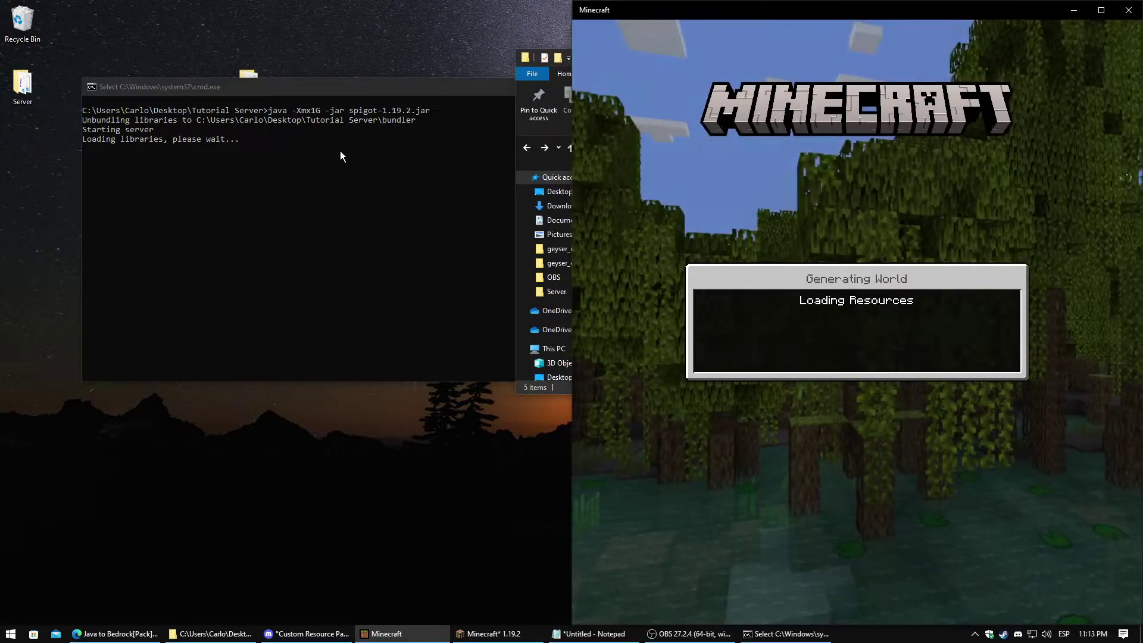
Stop the Spigot server in its console with Ctrl+C, confirming termination with Y
click(341, 152)
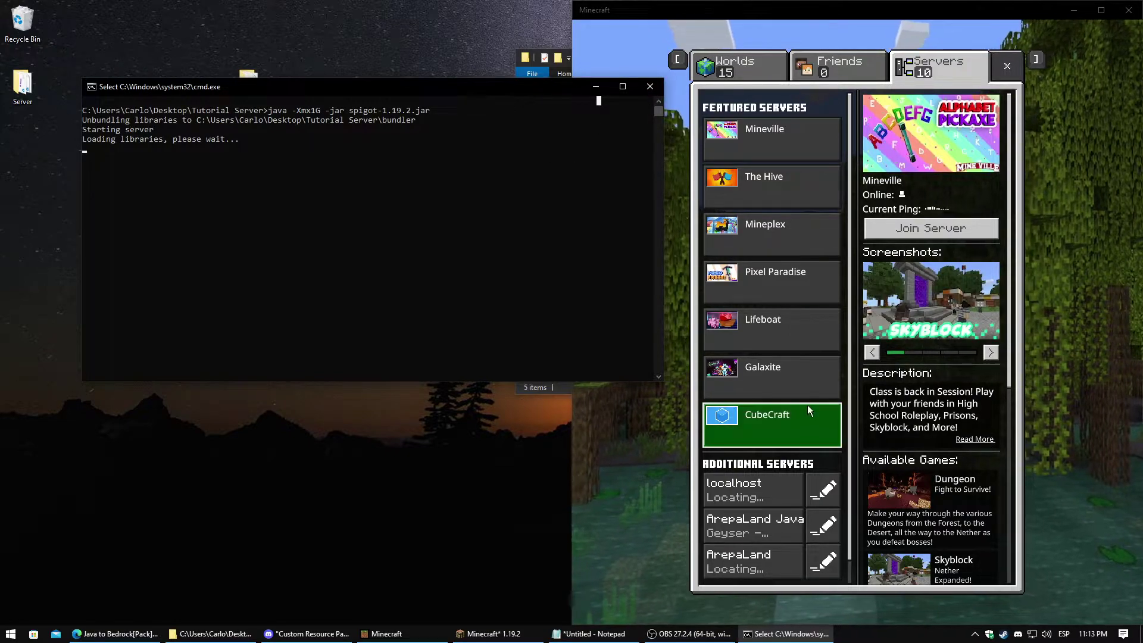
scroll(808, 403, down, 1)
key(ctrl+c)
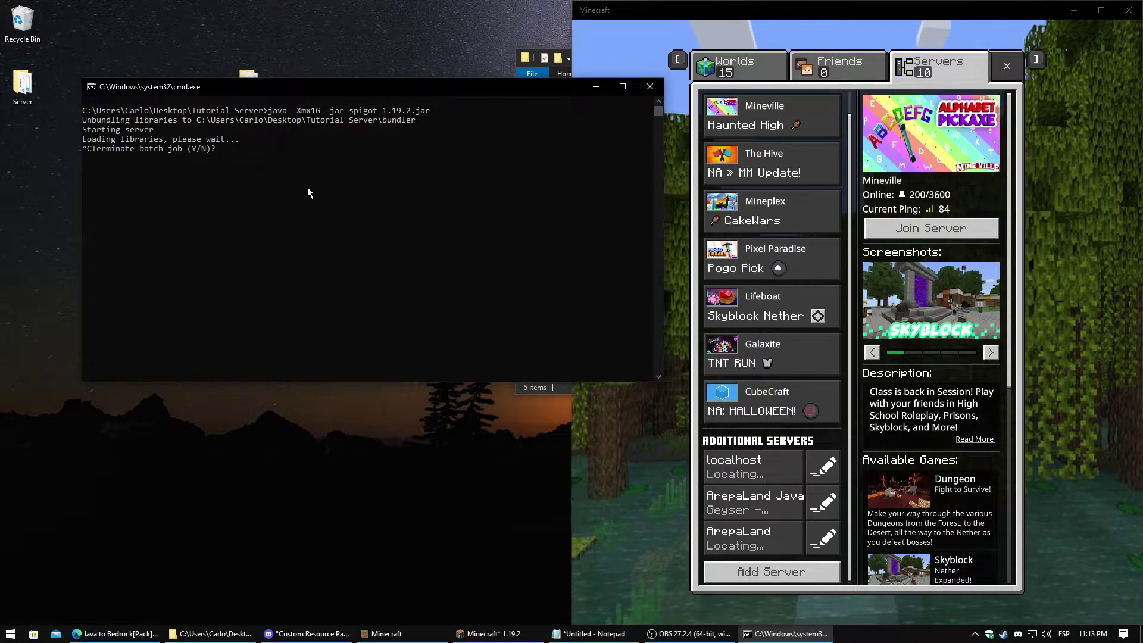
text(y)
key(Return)
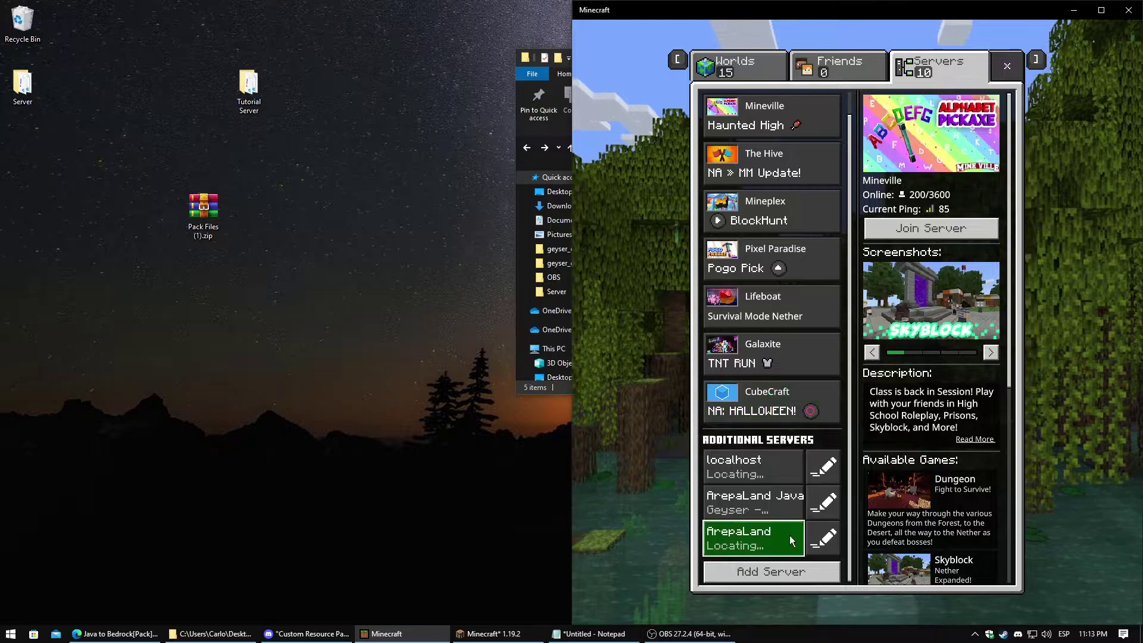
Return to the main menu and open Settings > Storage
click(748, 69)
click(1007, 65)
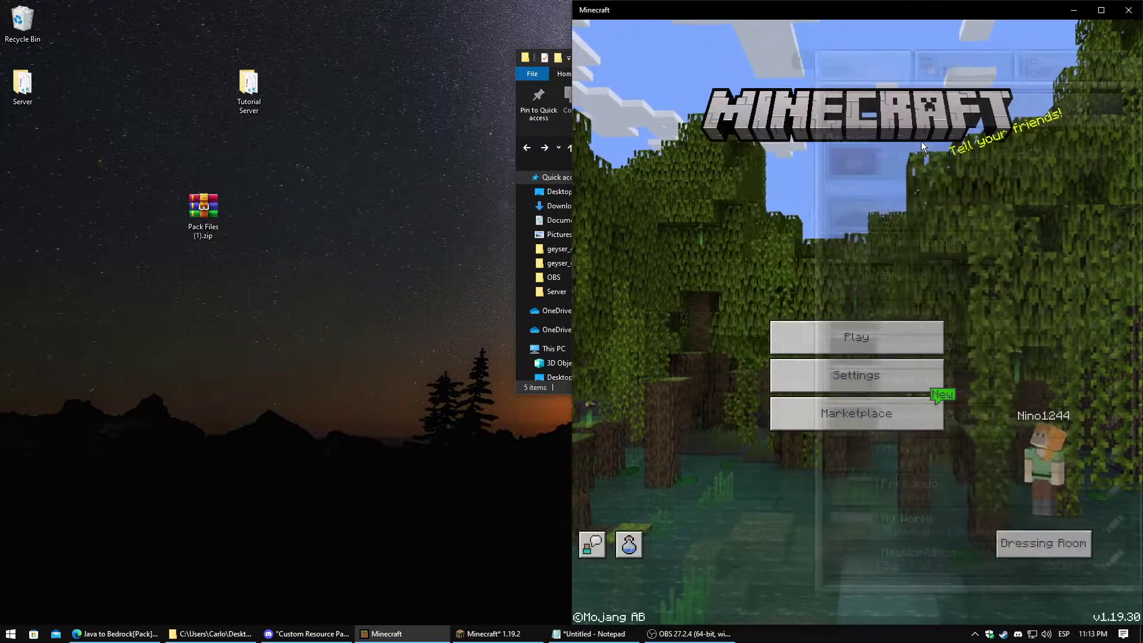
click(851, 380)
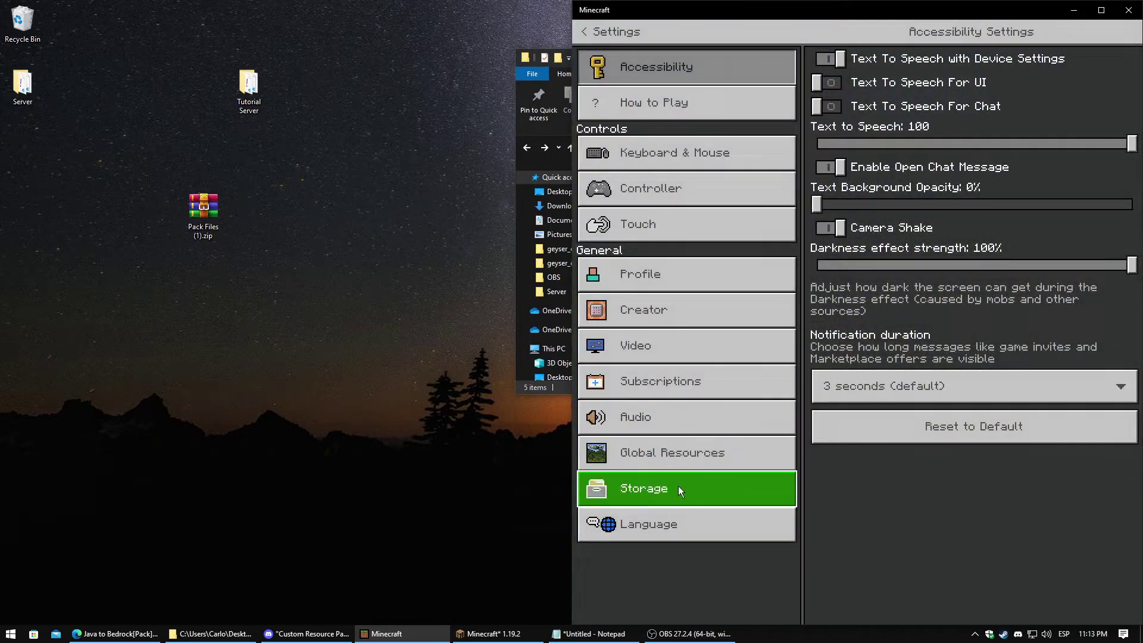
click(692, 455)
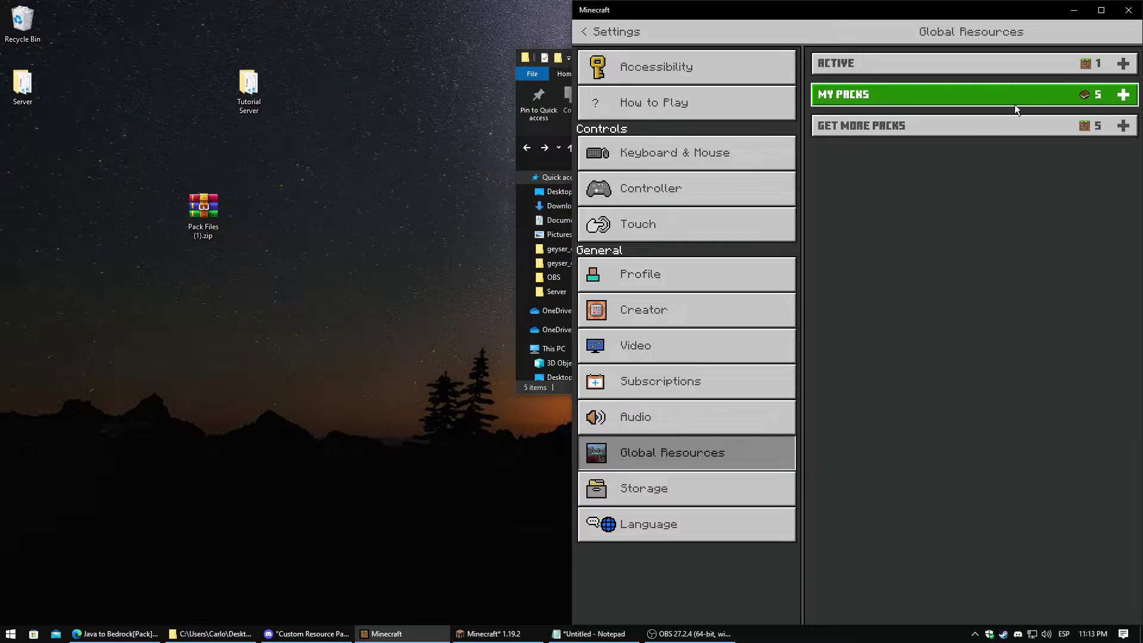
click(685, 488)
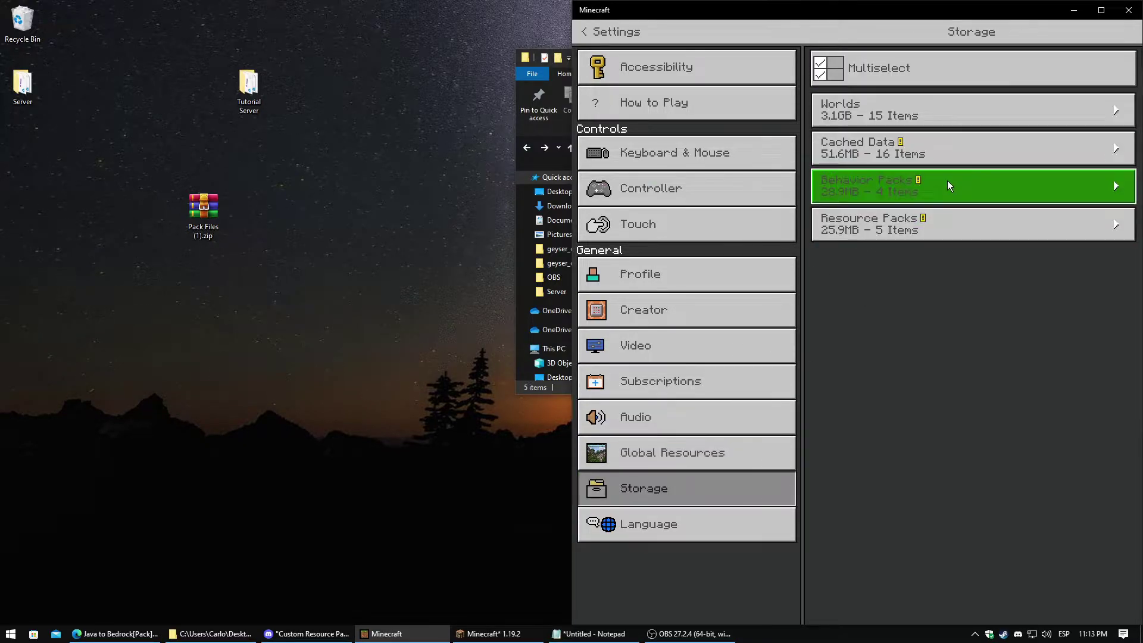
Delete the cached ExecutableItems pack under Cached Data and return to the title screen
click(914, 146)
scroll(942, 319, down, 2)
scroll(943, 319, down, 5)
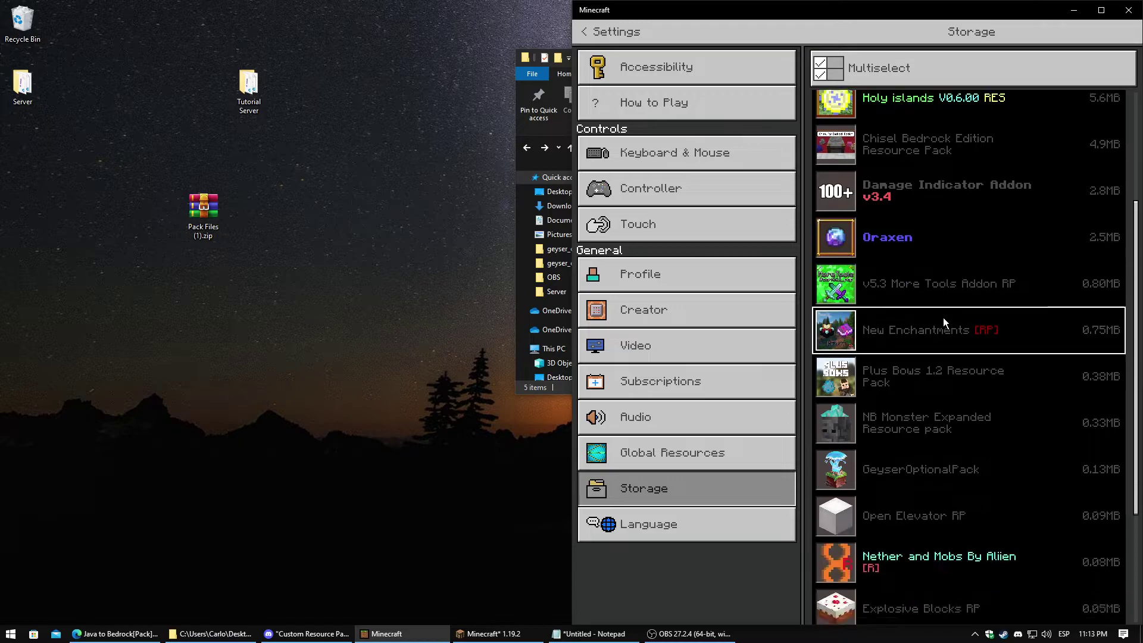
click(946, 476)
click(951, 519)
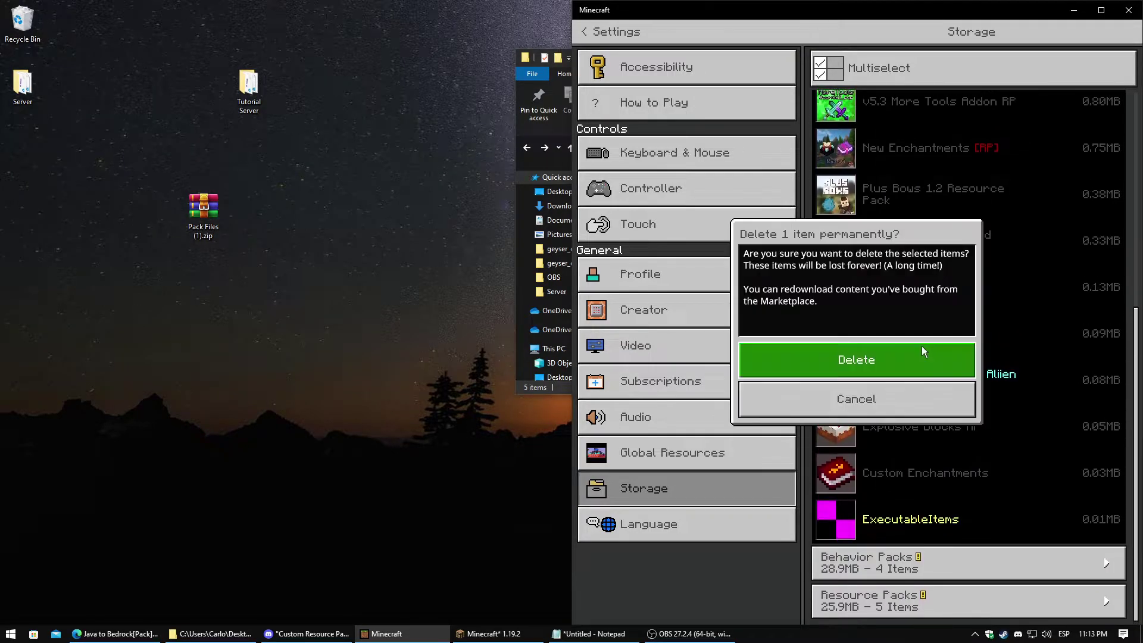
click(896, 357)
key(Escape)
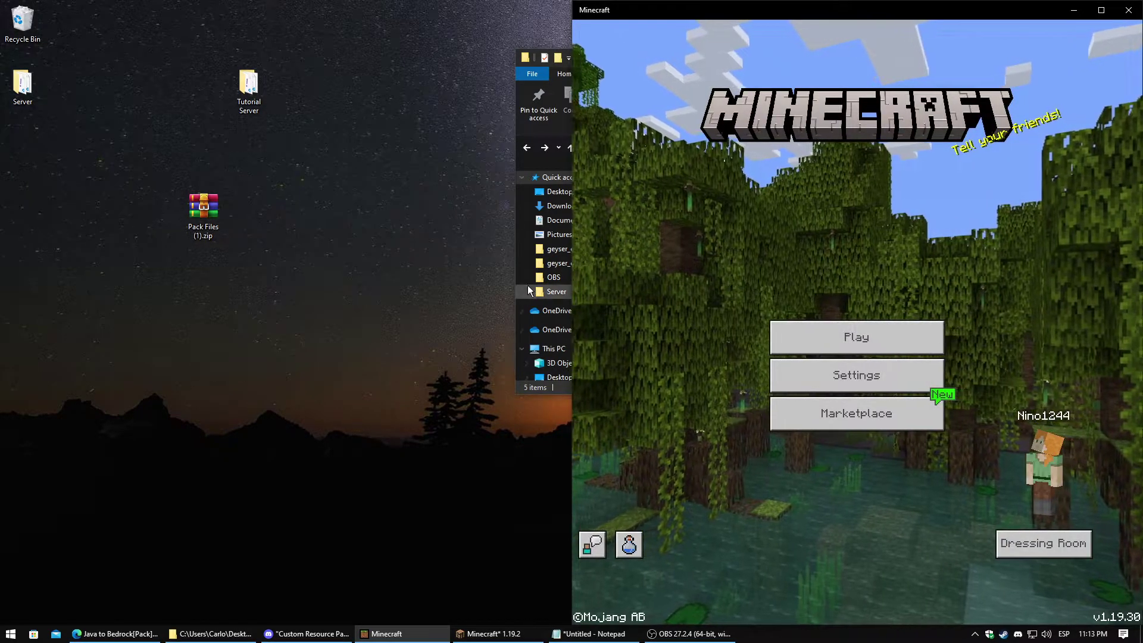
Navigate up to the Tutorial Server folder and run start.bat to relaunch the Spigot server
click(551, 159)
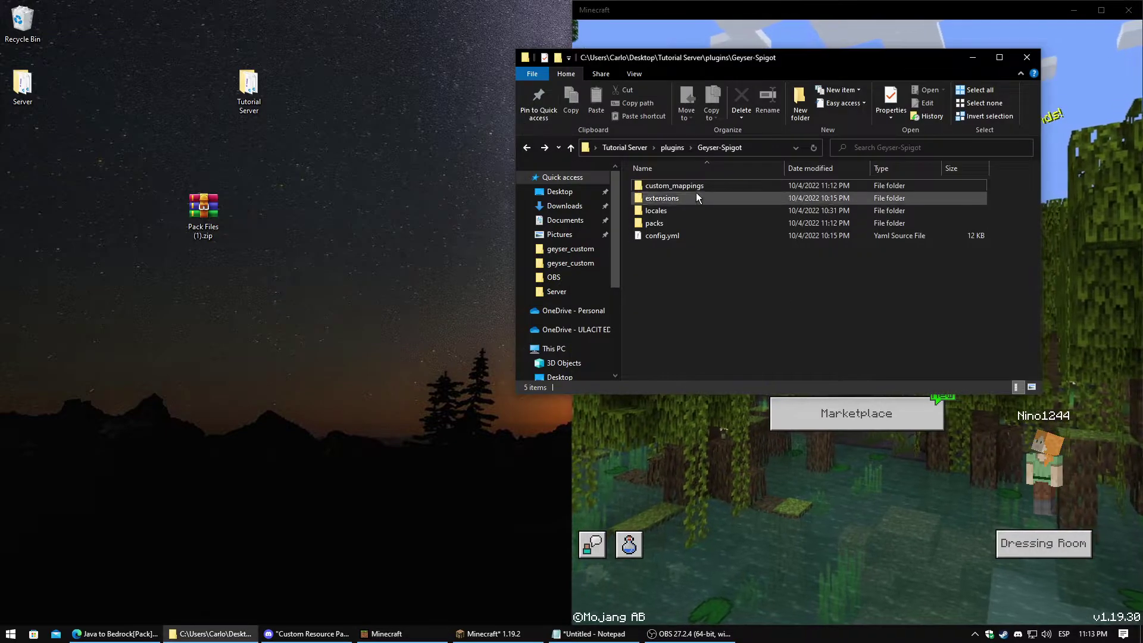
click(673, 148)
click(637, 148)
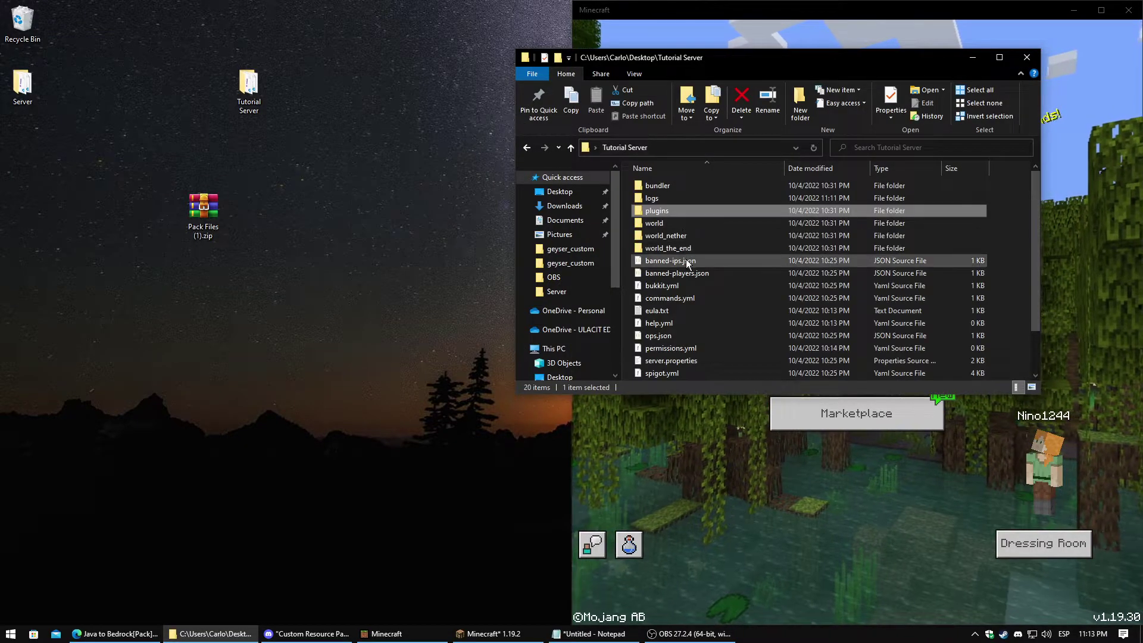
scroll(668, 302, down, 2)
double_click(675, 349)
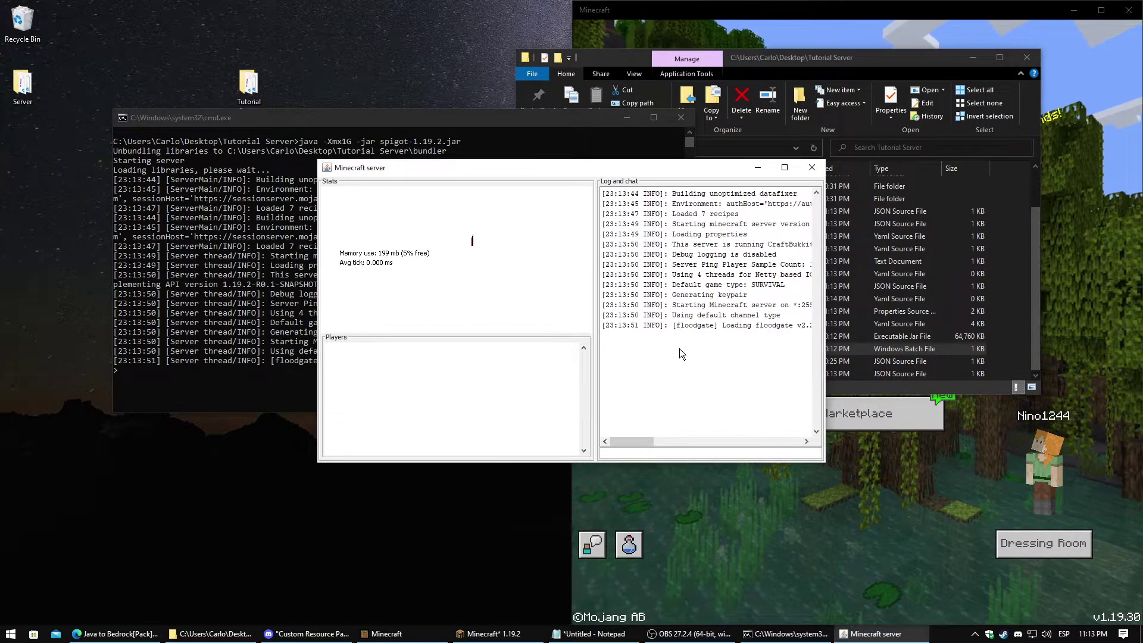
Leave Resource Packs, check the server console, and join the local Minecraft Server from Multiplayer
key(alt+Tab)
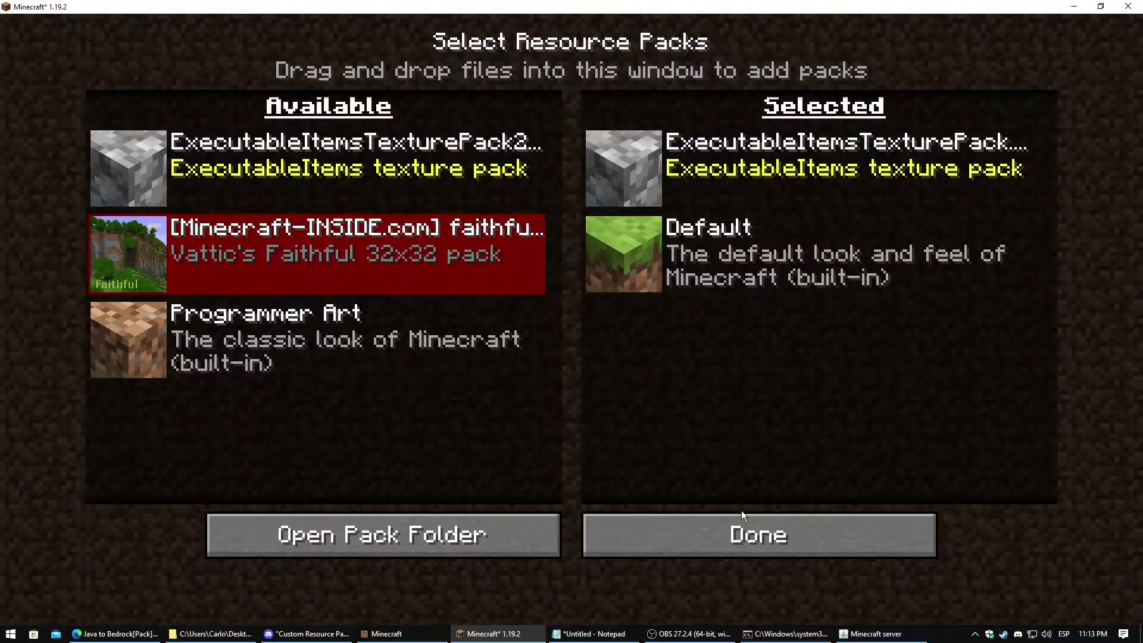
key(Escape)
key(Escape)
click(623, 363)
scroll(619, 387, down, 3)
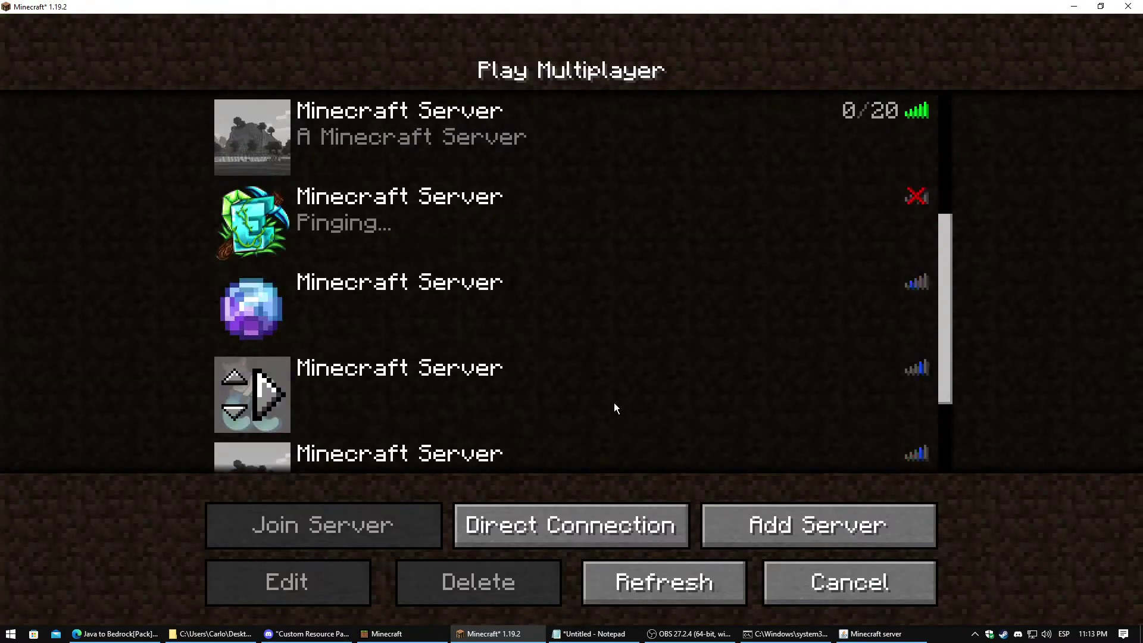
scroll(619, 397, up, 3)
scroll(628, 395, down, 6)
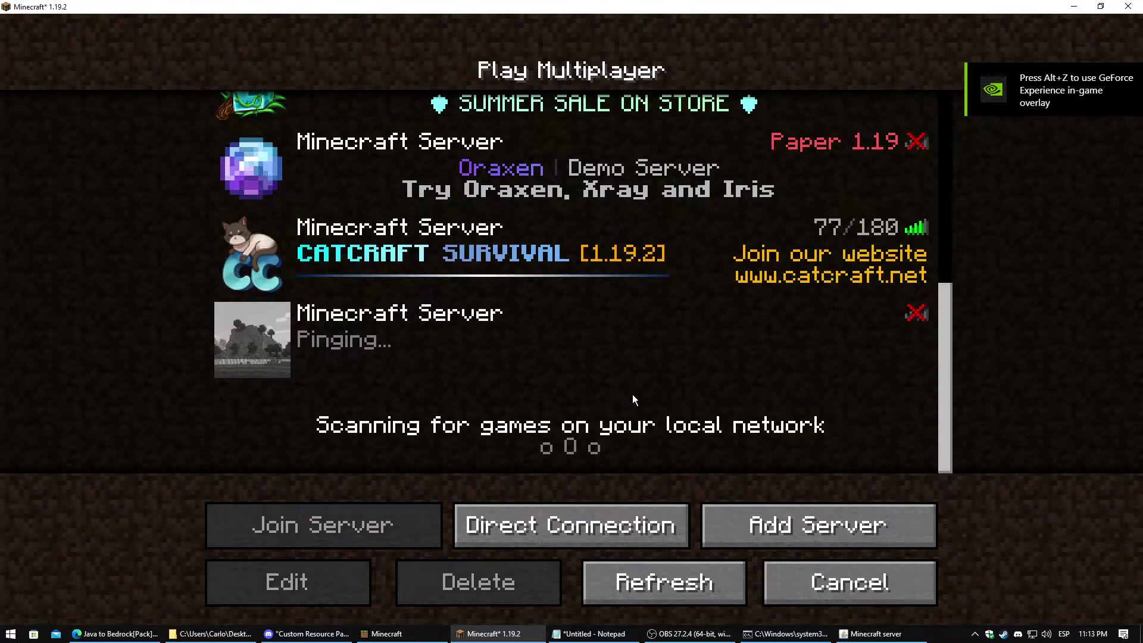
click(613, 358)
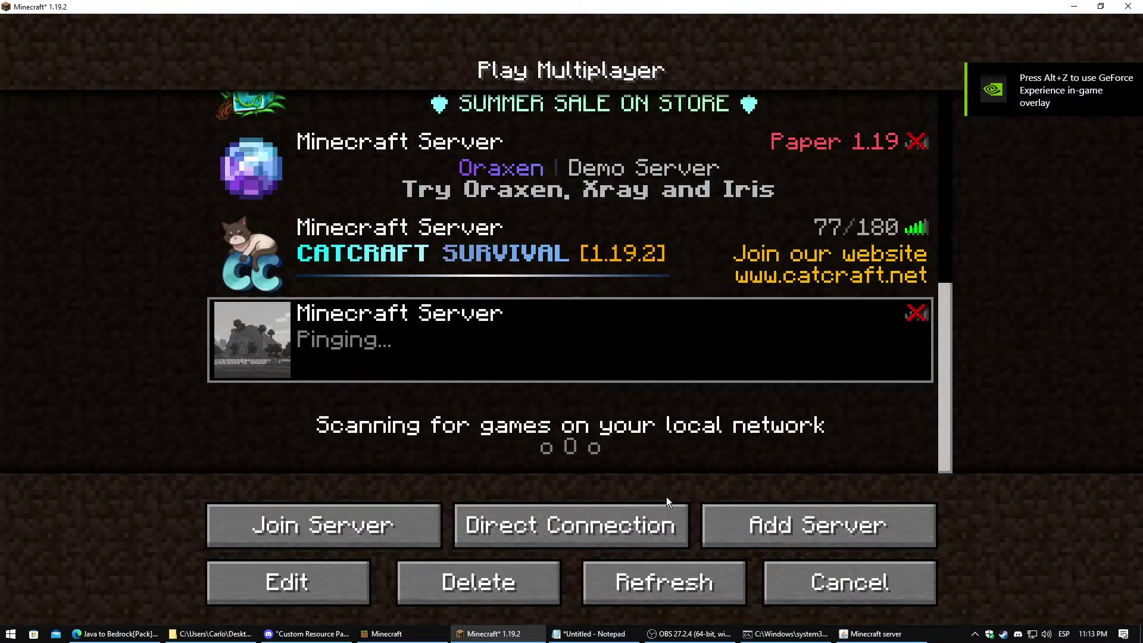
click(787, 634)
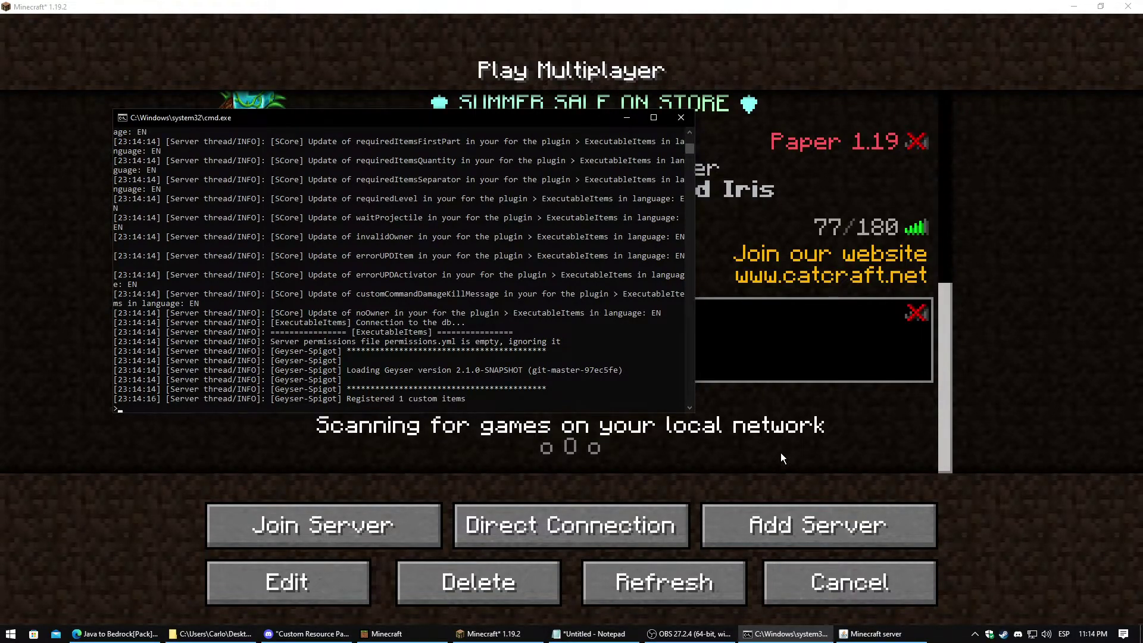
click(840, 298)
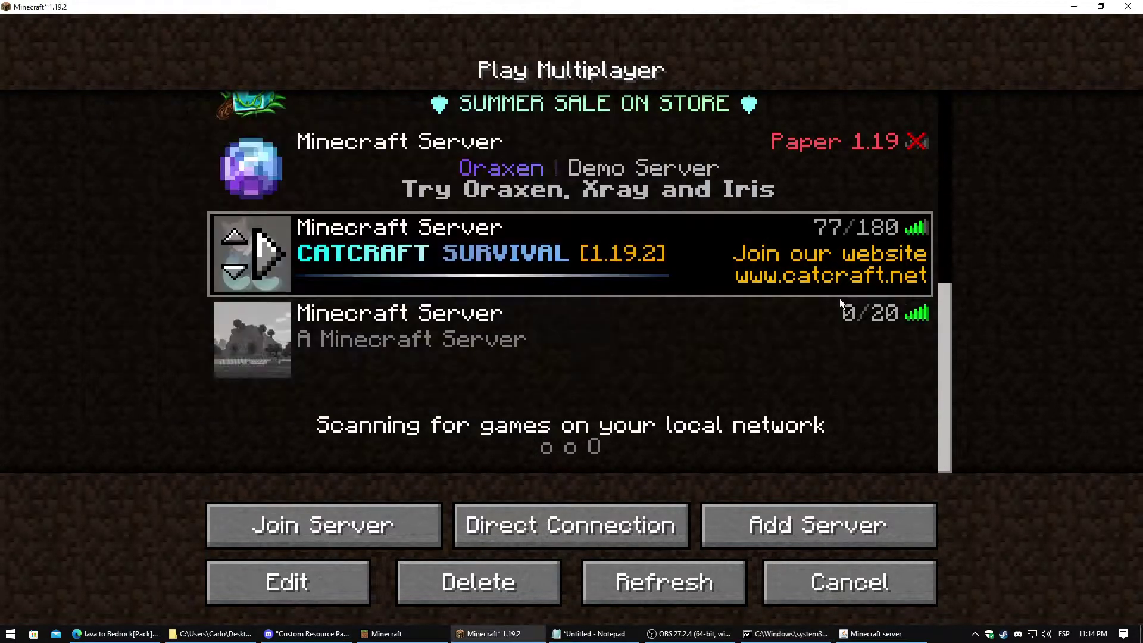
double_click(840, 304)
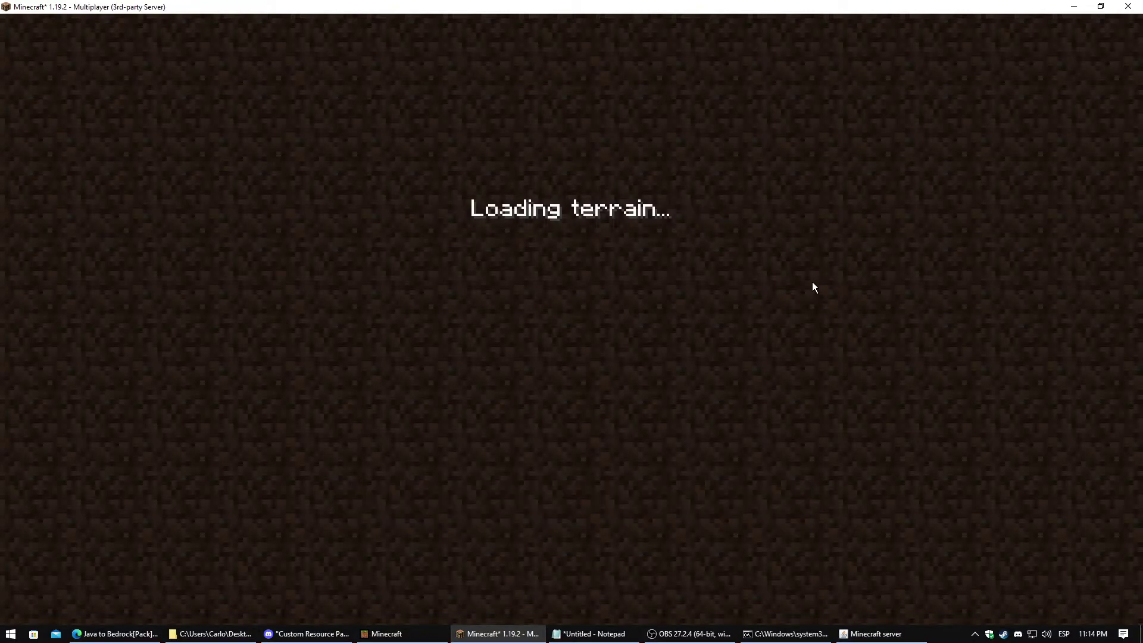
Op the player from the server console and switch to Creative with /gamemode creative
key(Escape)
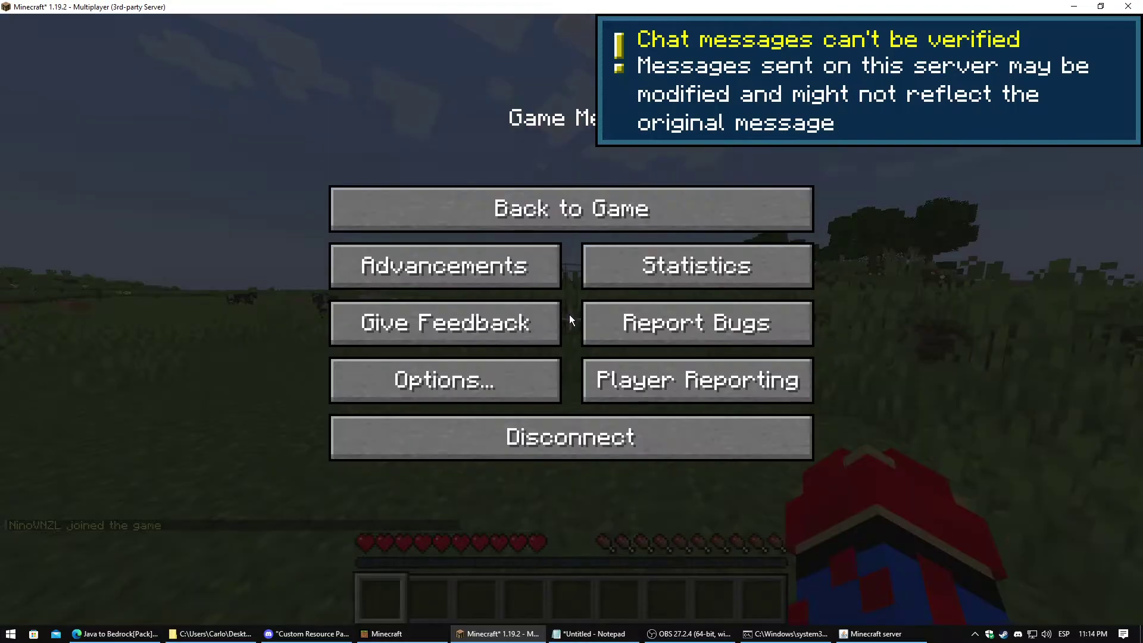
click(768, 640)
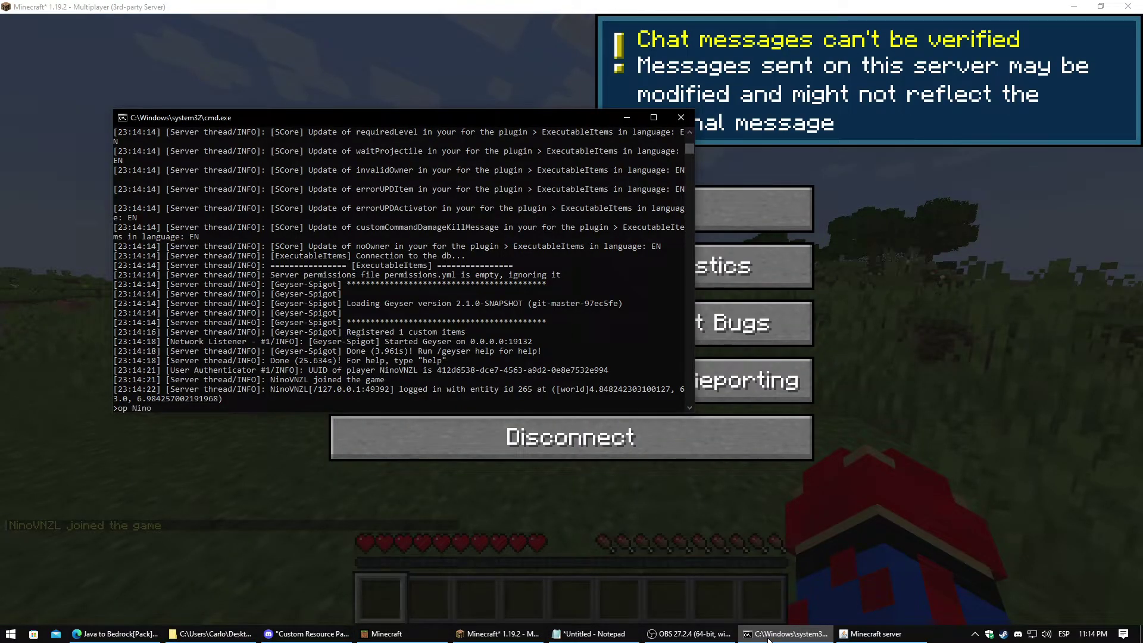
text(op NinoVNZL)
key(Return)
click(591, 496)
key(Escape)
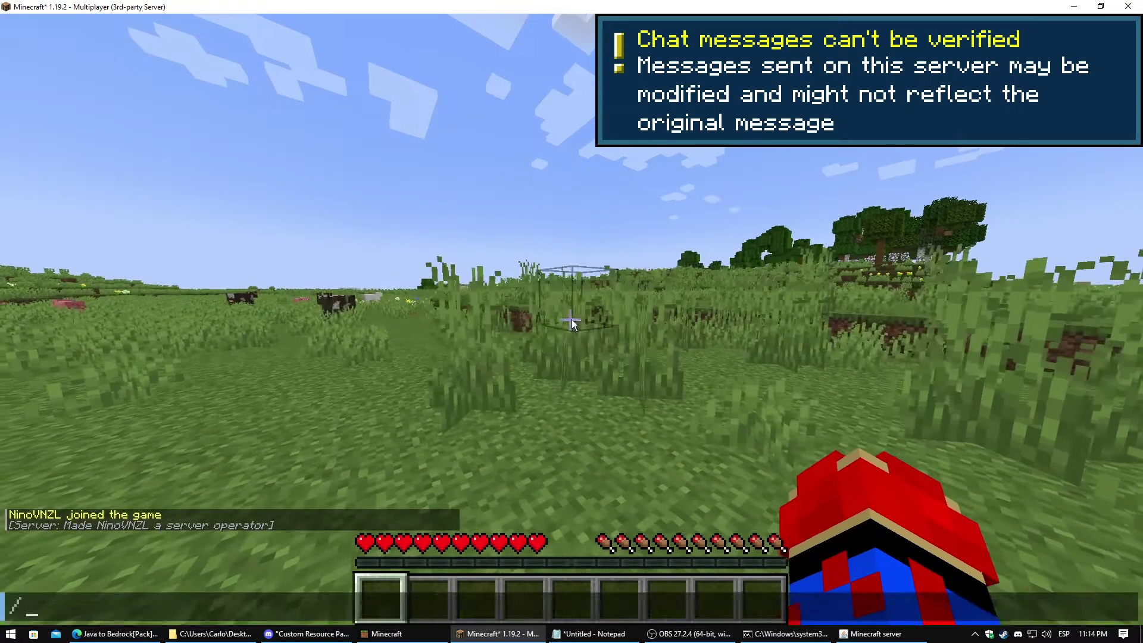
text(/gamemode creative)
key(Return)
Search the creative inventory and put a Diamond Sword in the first hotbar slot
text(e)
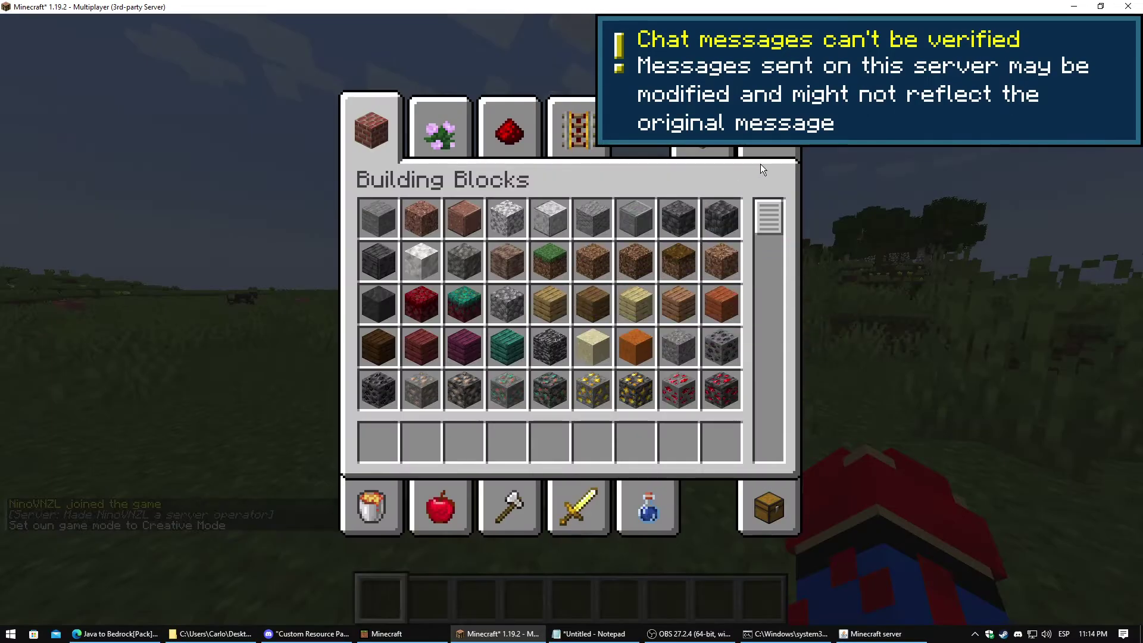
text(doa)
key(BackSpace)
key(BackSpace)
text(ia)
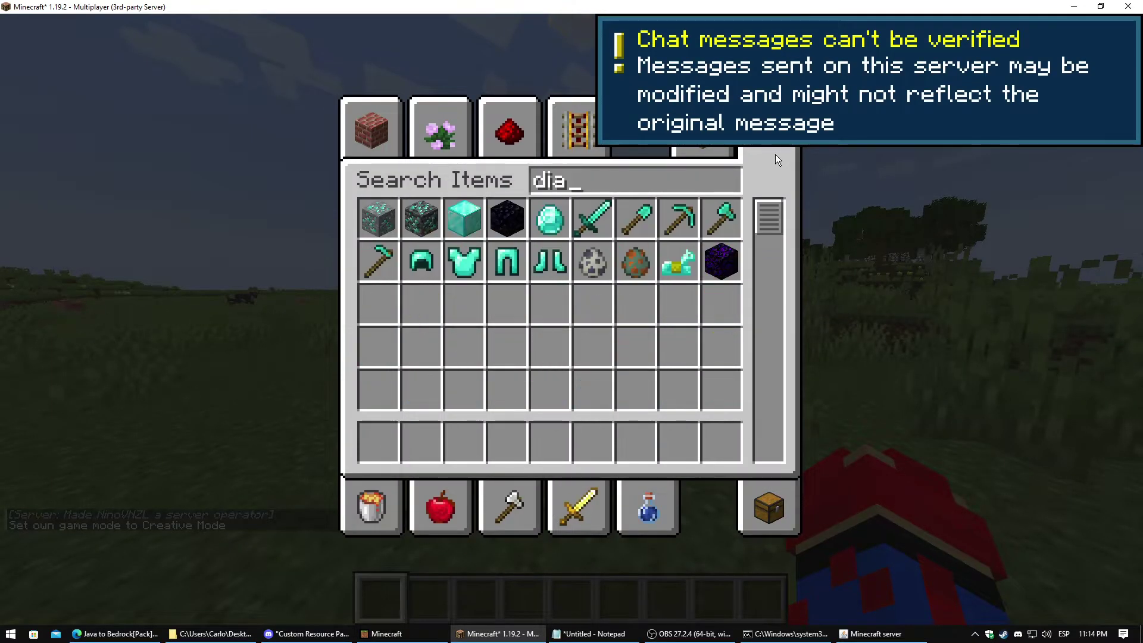
click(611, 216)
click(379, 441)
key(e)
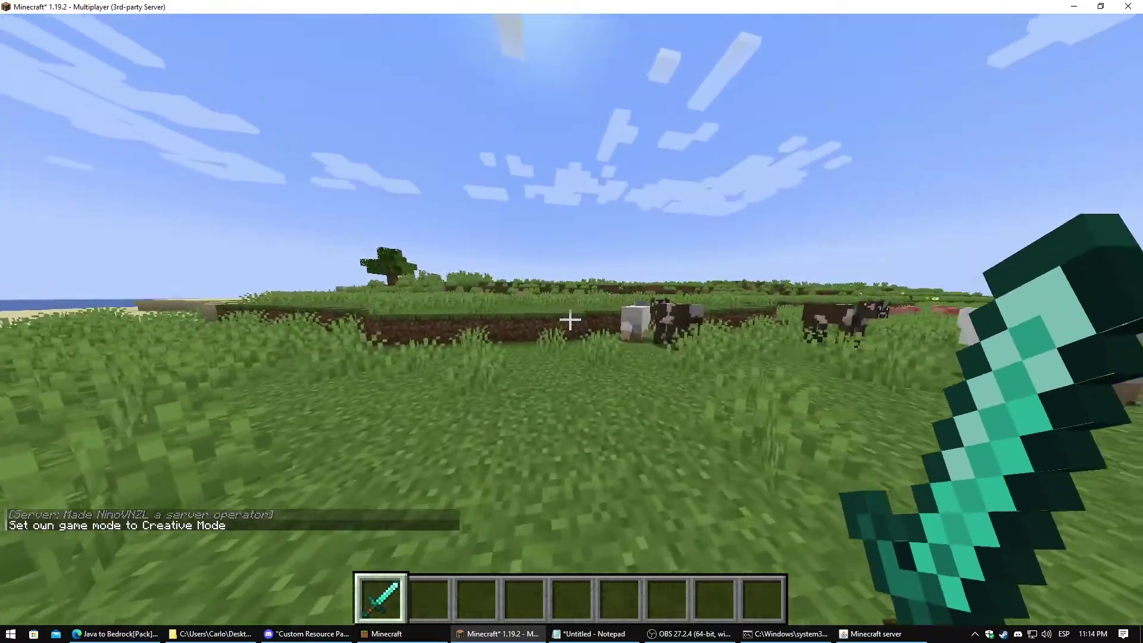
Open Options > Resource Packs from the pause menu
key(t)
key(Escape)
key(Escape)
click(464, 378)
click(453, 405)
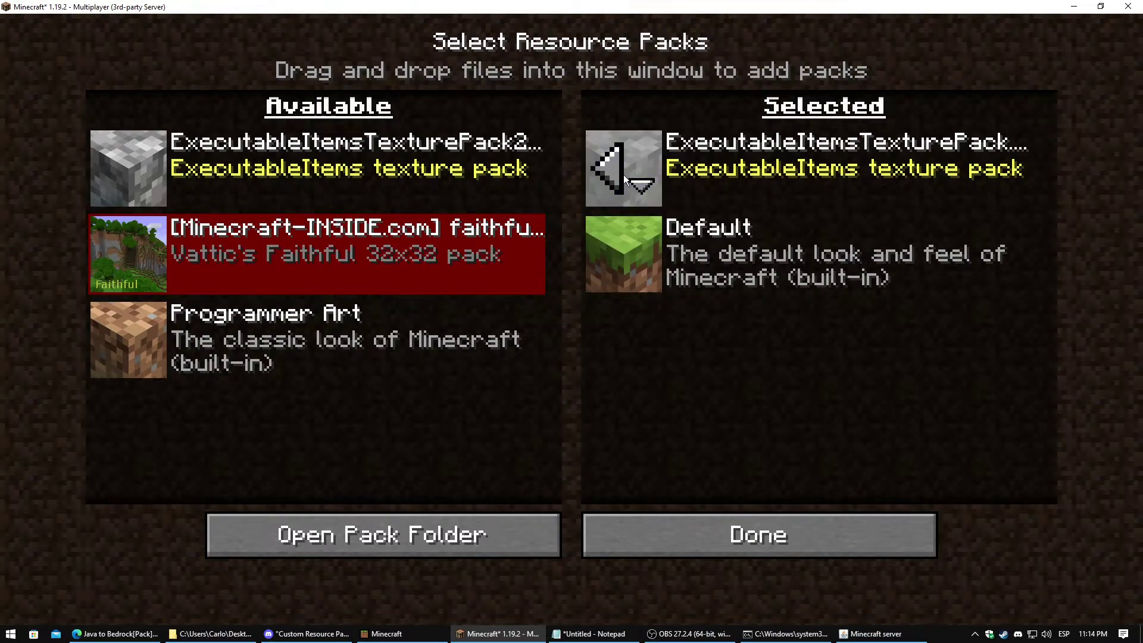
Leave the Resource Packs screen with ExecutableItems above Default and return to the game
click(681, 530)
key(Escape)
key(Escape)
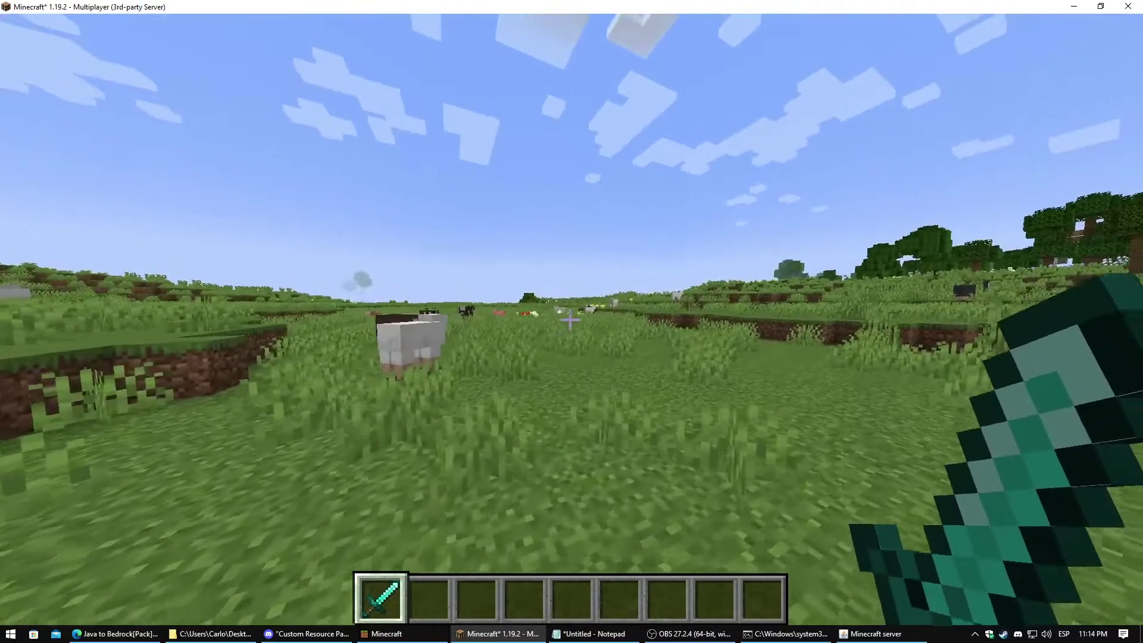
Create a new ExecutableItems item called testsword with /ei create testsword
key(slash)
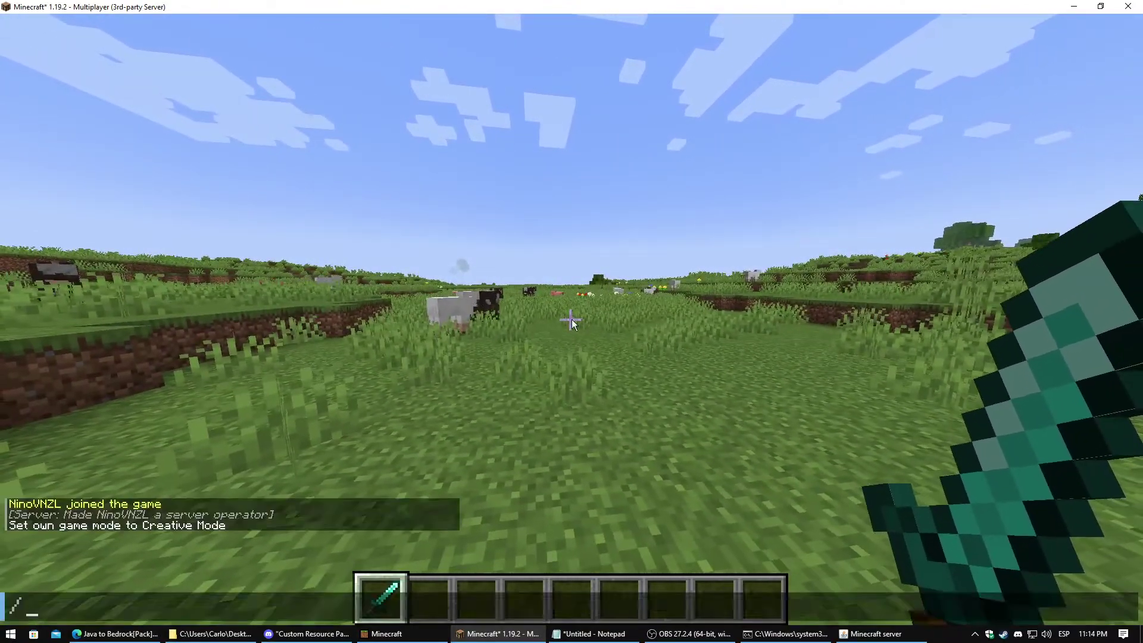
text(ei create )
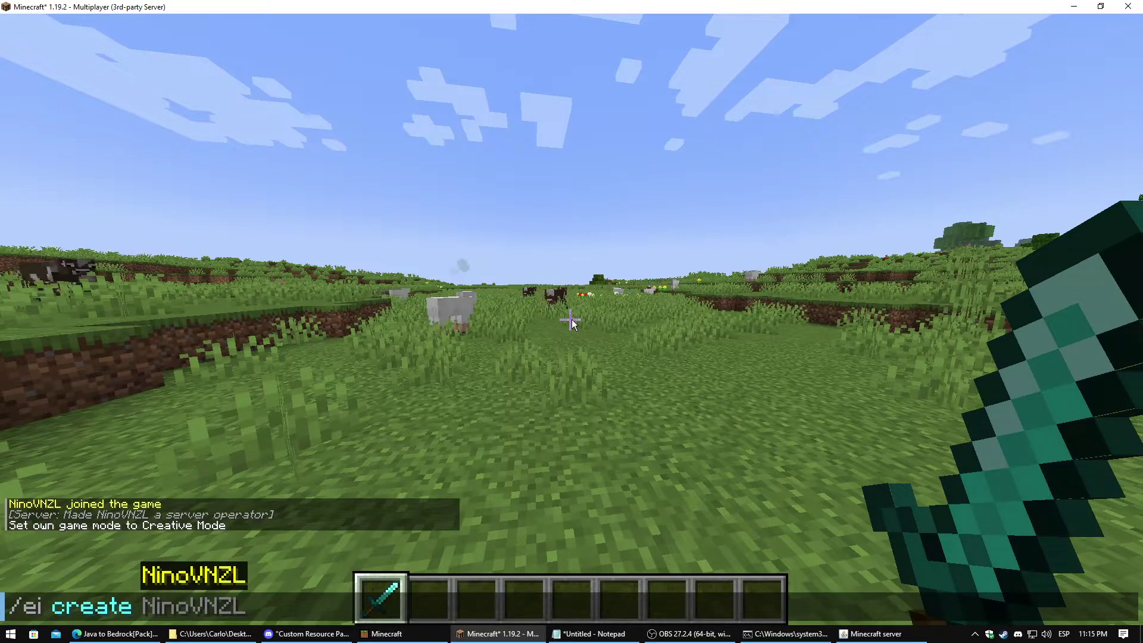
text(diam)
key(BackSpace)
key(BackSpace)
key(BackSpace)
key(BackSpace)
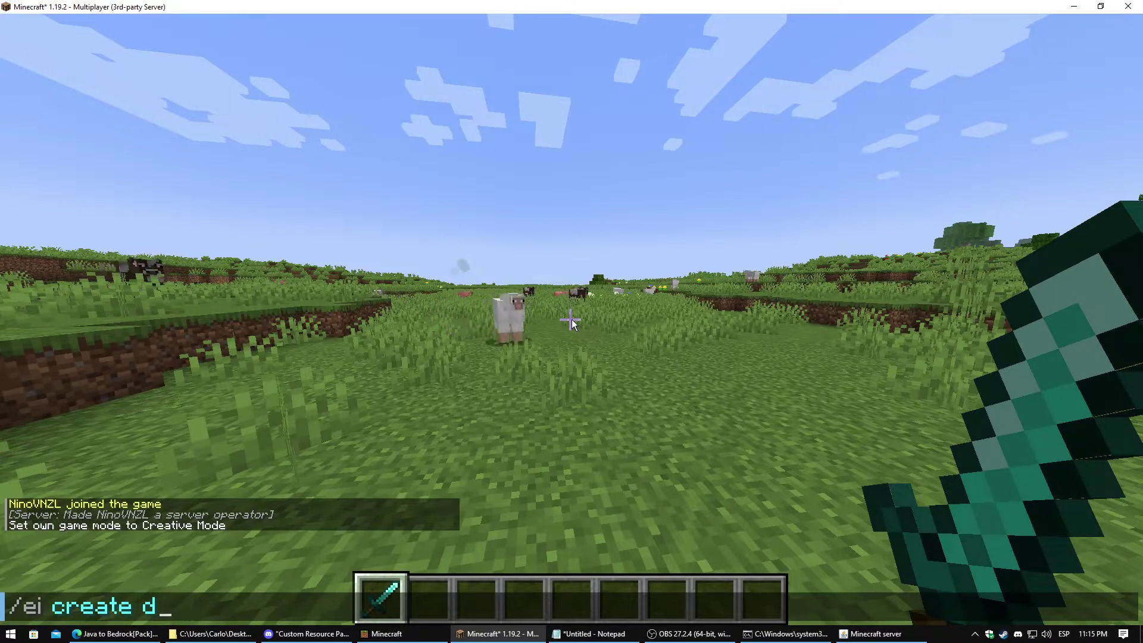
text(testsword)
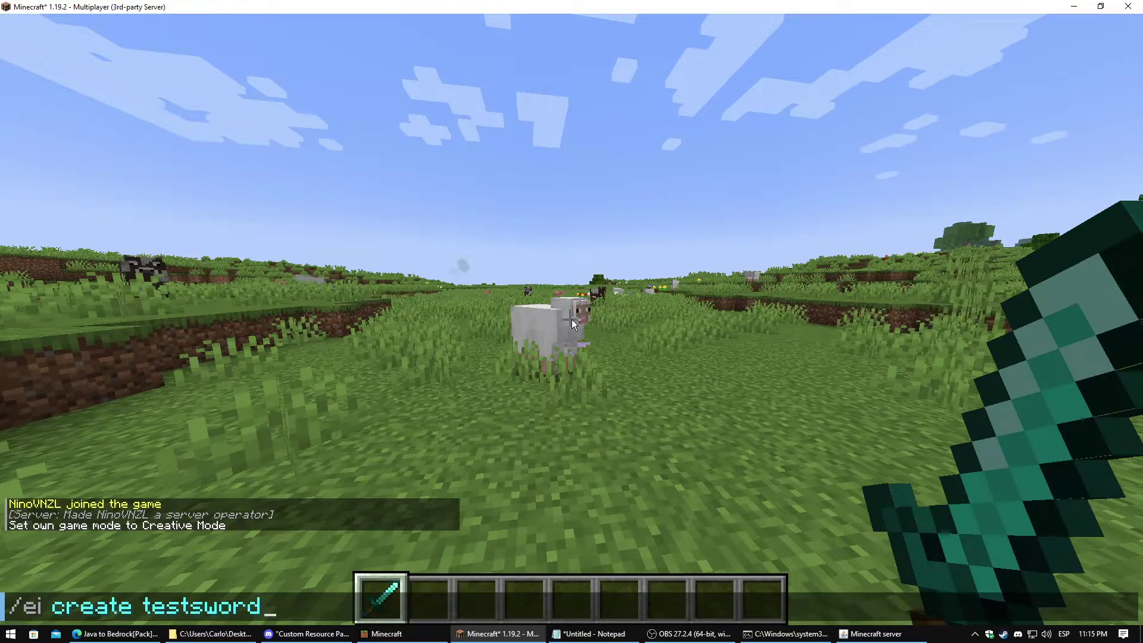
key(Return)
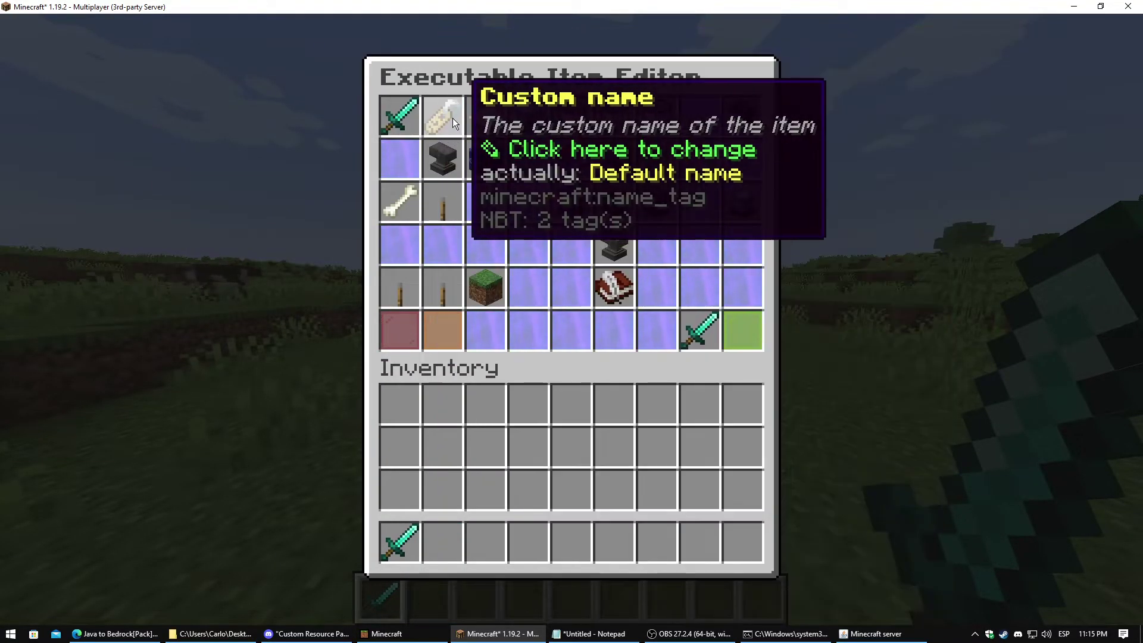
Set the item's name to Test Sword with &b&l formatting and its custom model data to 1
click(453, 118)
text(t&b&)
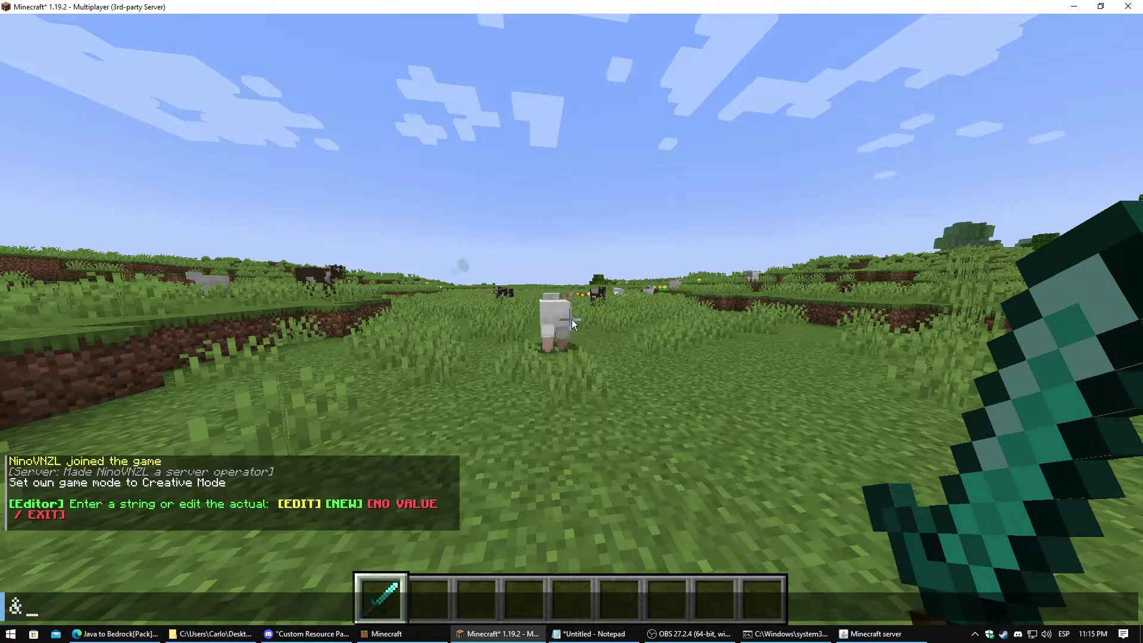
text(lTe)
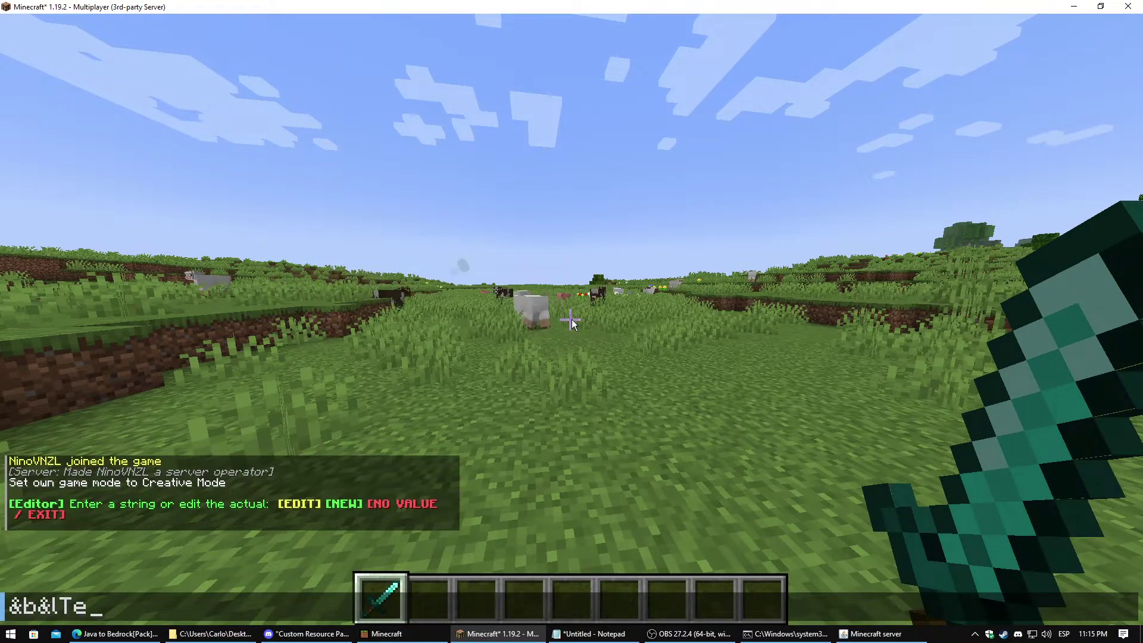
text(st Swor)
key(Return)
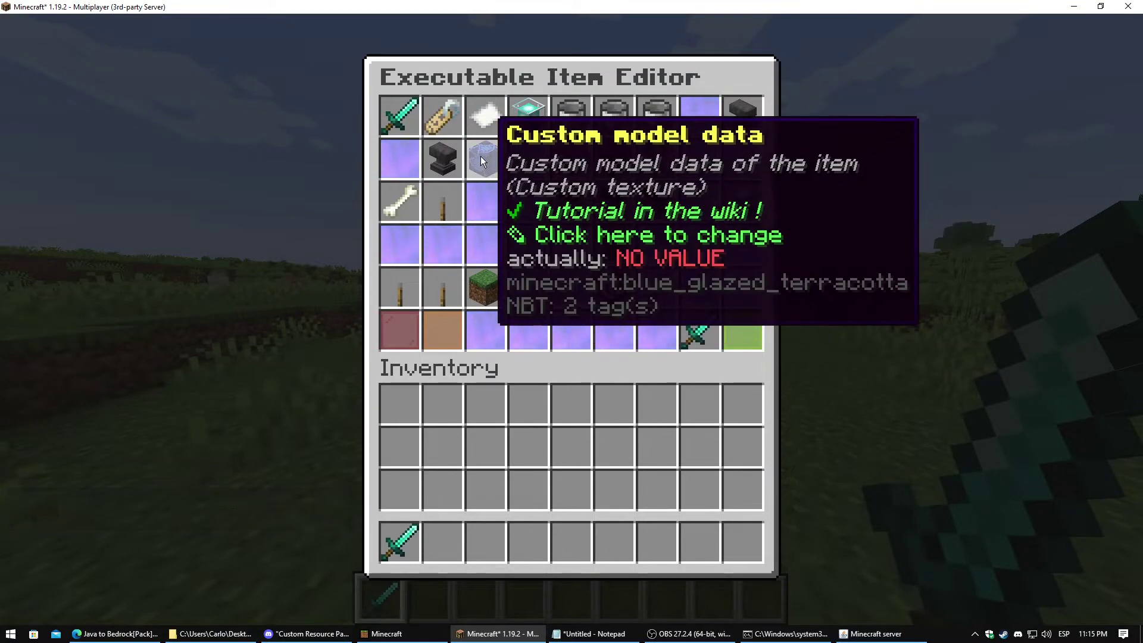
click(480, 156)
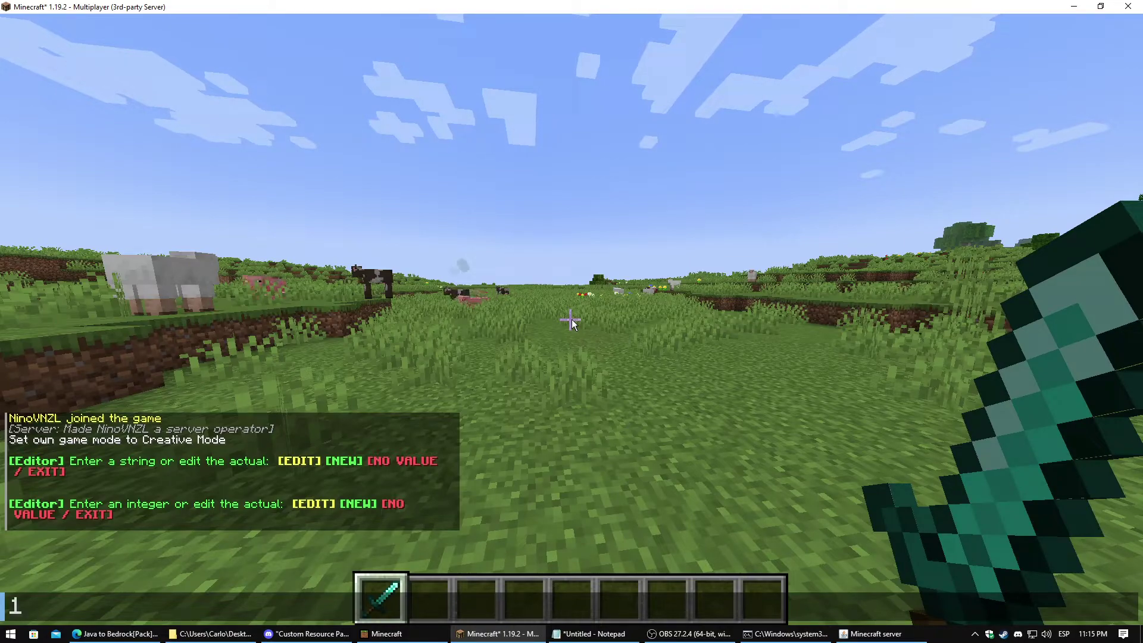
key(Return)
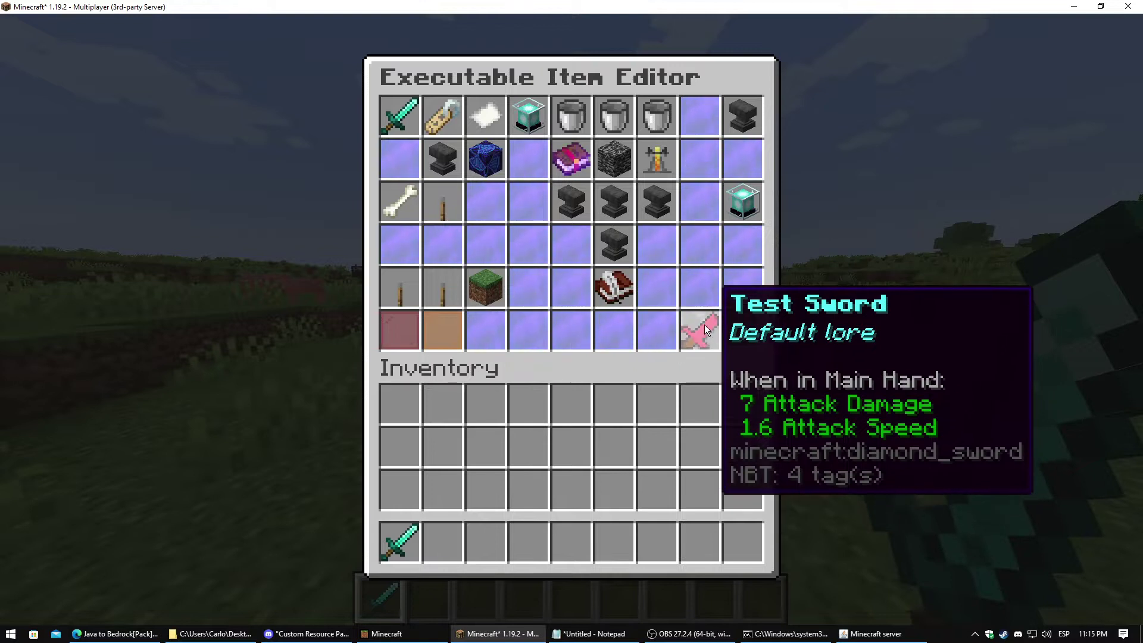
Save the testsword, give it to the player, and view it from third person
click(742, 331)
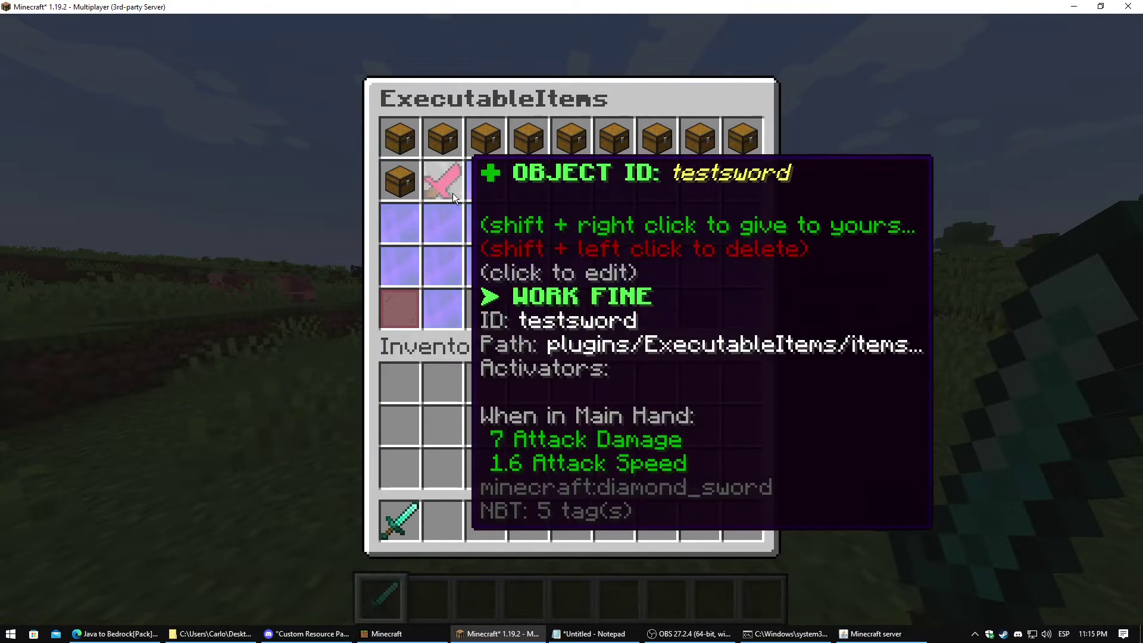
shift+right_click(453, 193)
key(Escape)
key(2)
key(F5)
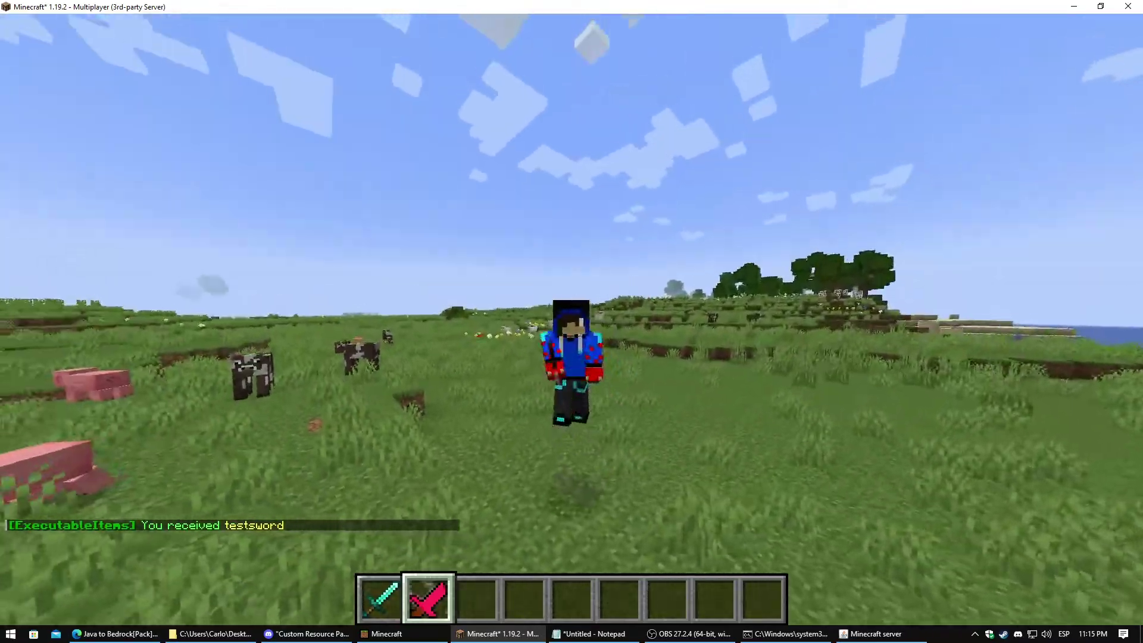
key(F5)
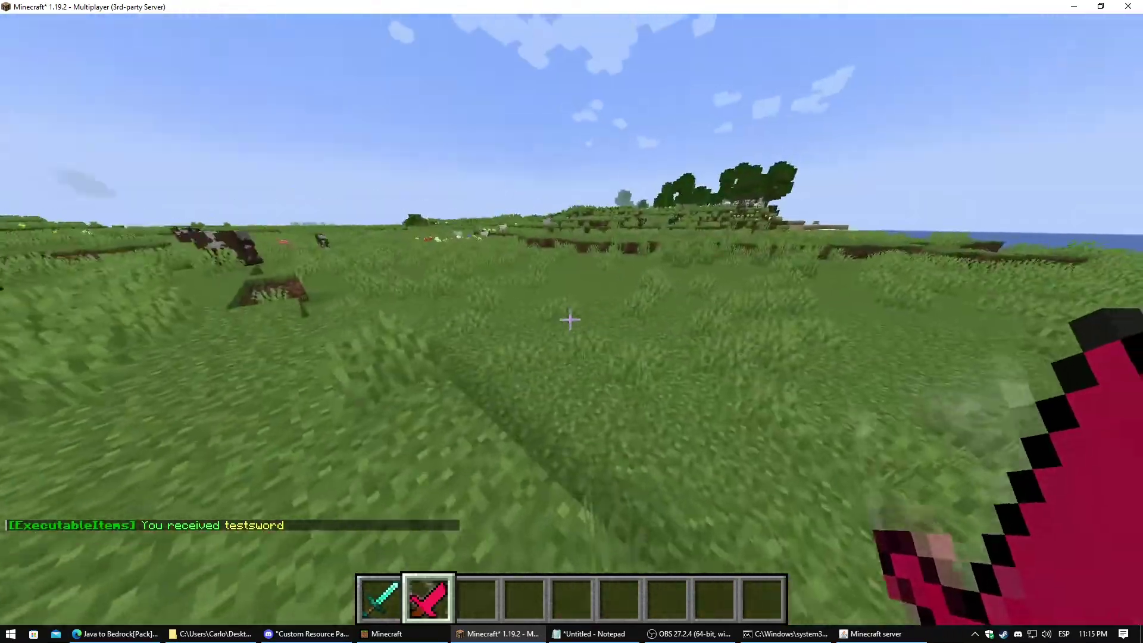
Briefly check the Bedrock window, then resume the Java game
key(Escape)
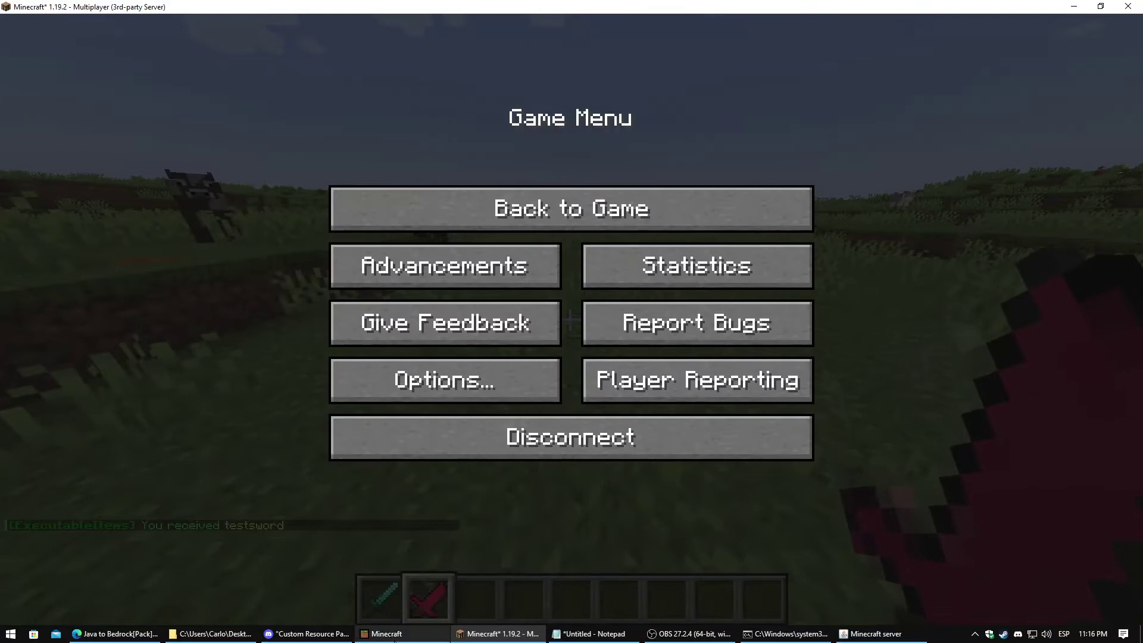
click(394, 637)
click(476, 219)
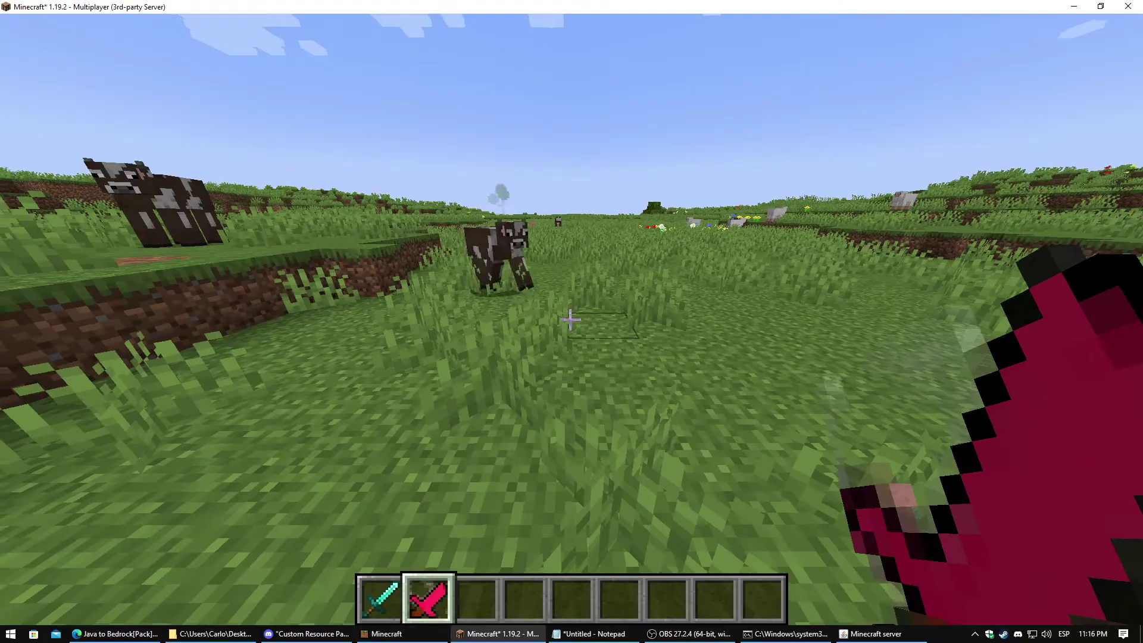
key(Escape)
key(Escape)
Browse the server's plugins > Geyser-Spigot > custom_mappings folder to find geyser_mappings.json
key(t)
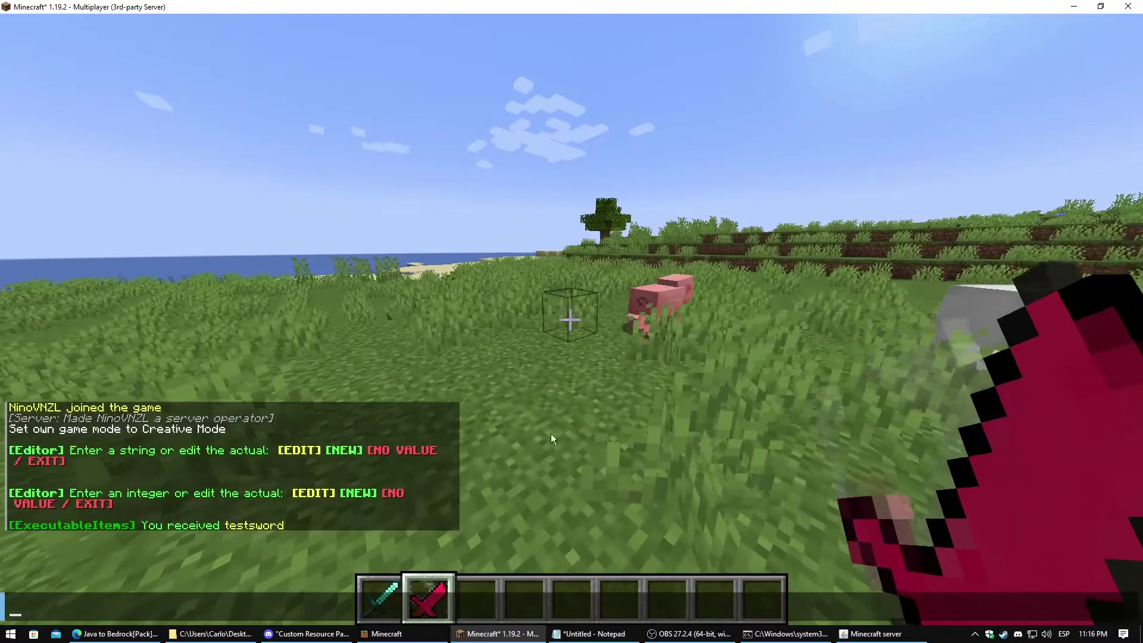
click(185, 636)
scroll(703, 224, up, 2)
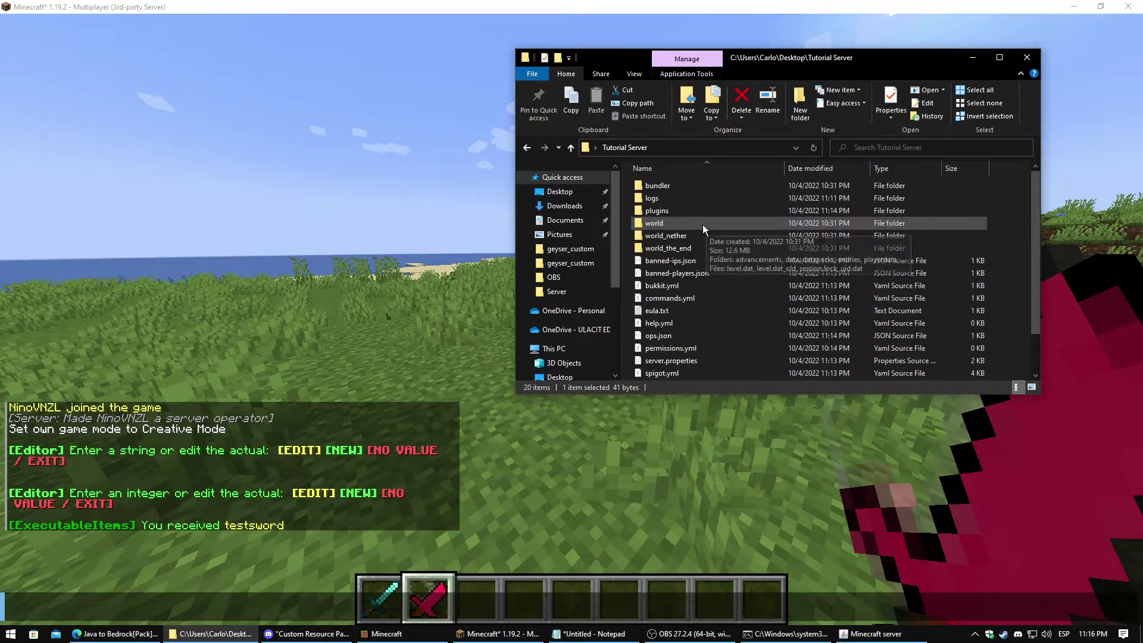
double_click(673, 211)
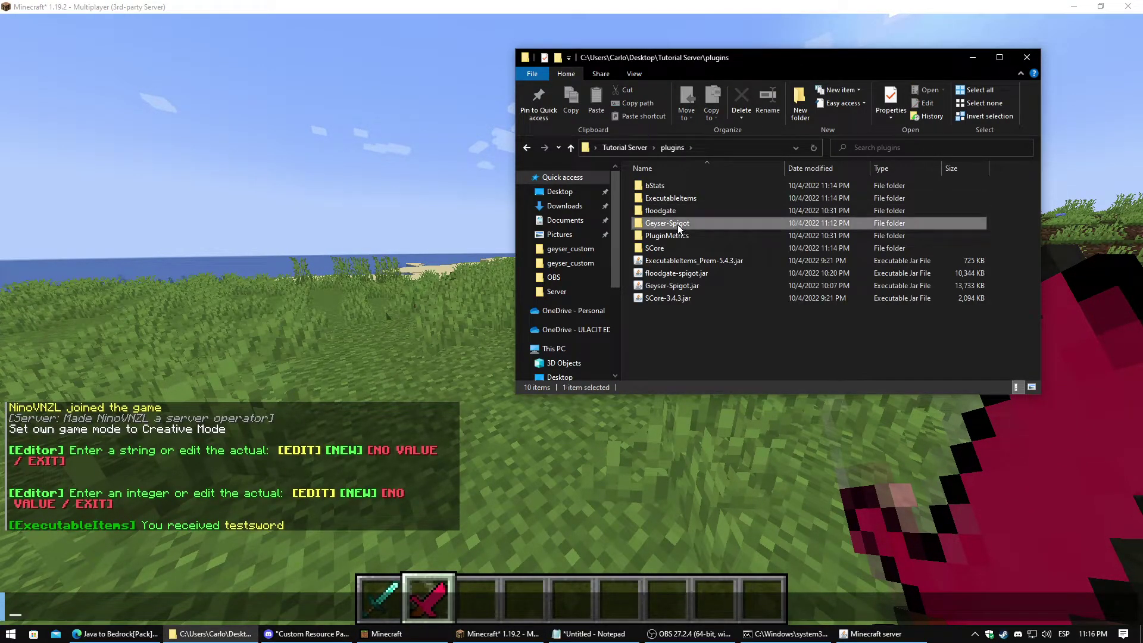
double_click(678, 224)
double_click(683, 187)
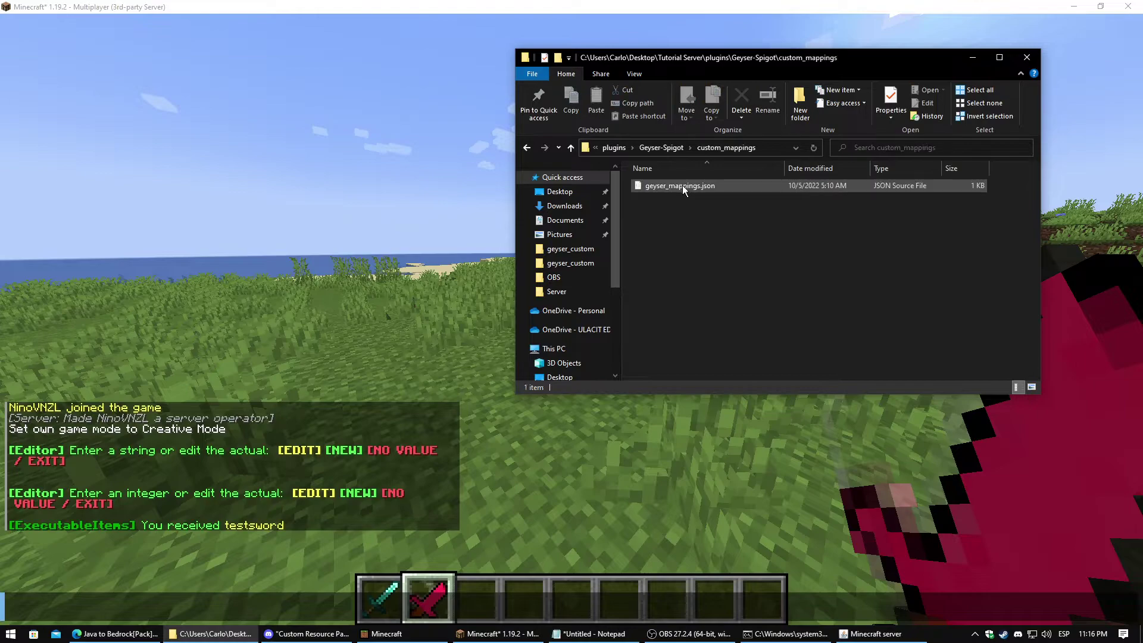
Go back and open Geyser-Spigot's packs folder to check for geyser_resources.mcpack
click(526, 147)
click(674, 224)
double_click(674, 223)
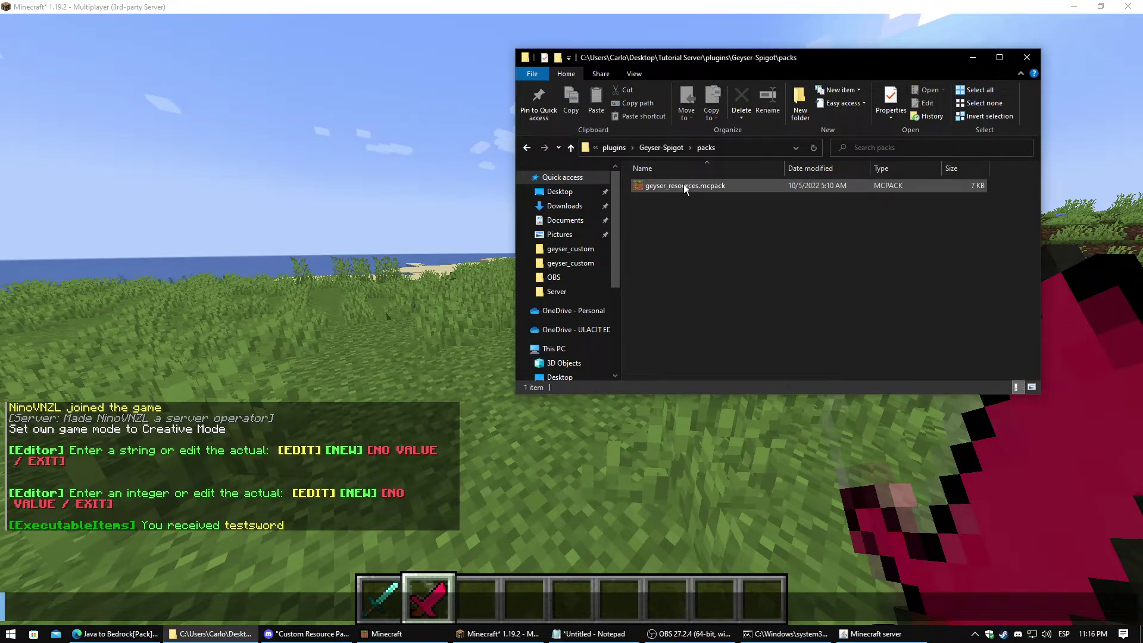
click(505, 381)
From Bedrock's Servers list, join localhost full screen and accept the 0.01MB resource pack download
click(381, 634)
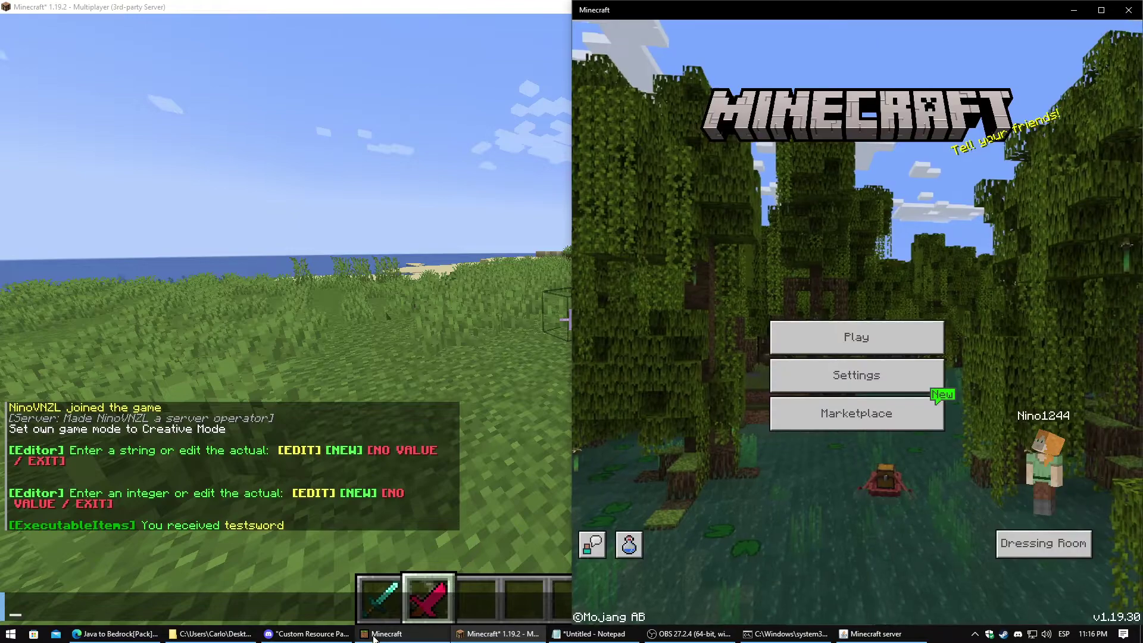
click(849, 337)
scroll(863, 356, down, 2)
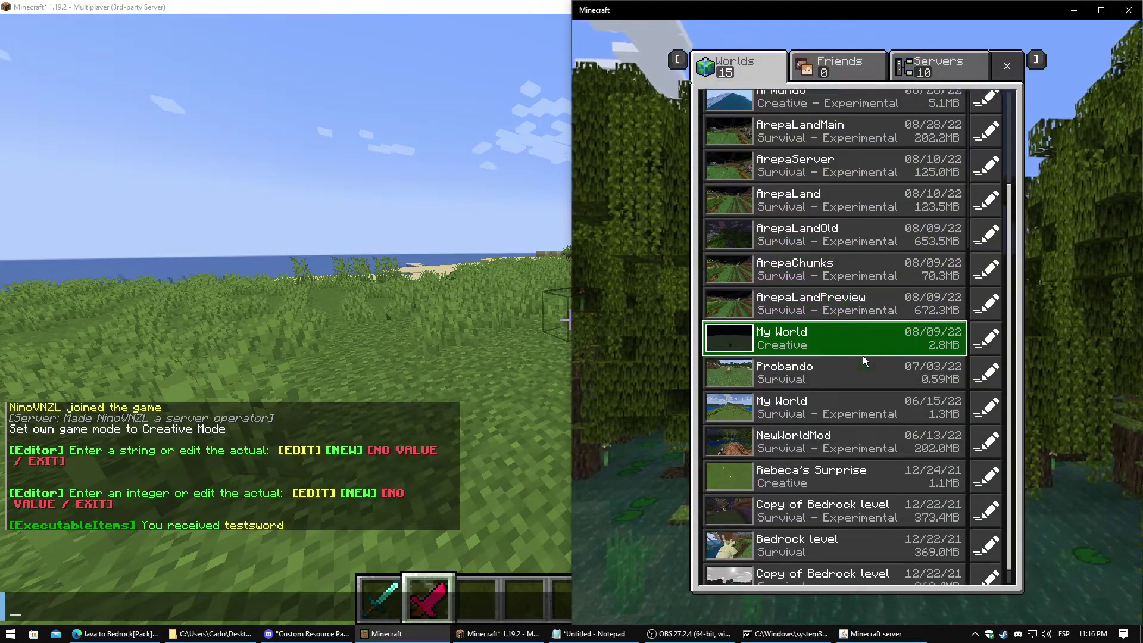
scroll(871, 337, up, 3)
click(955, 64)
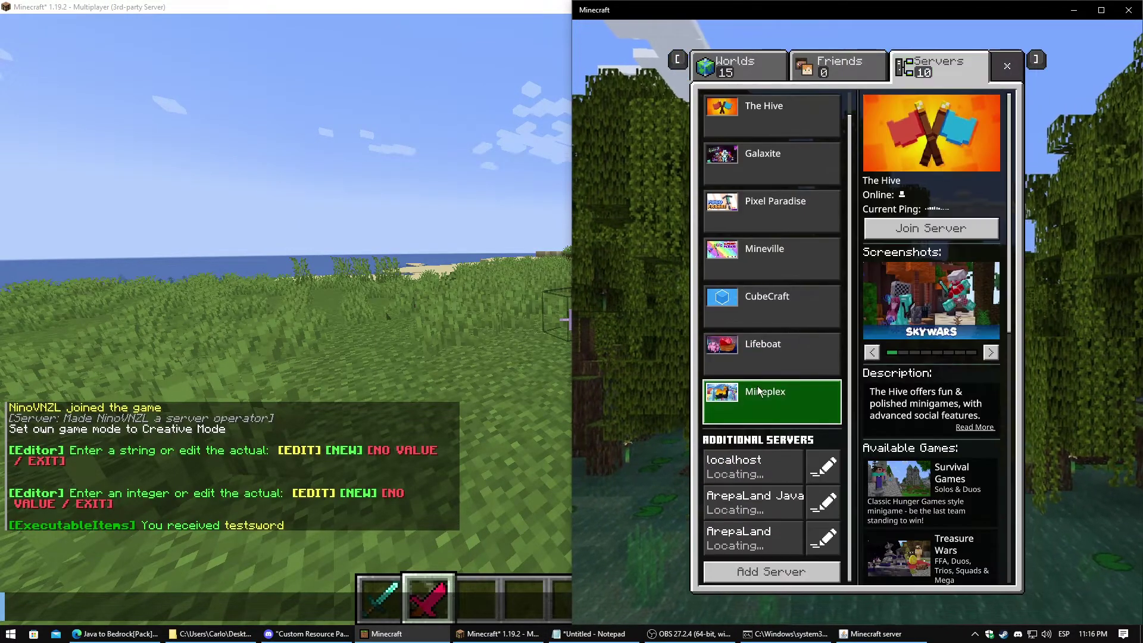
click(767, 475)
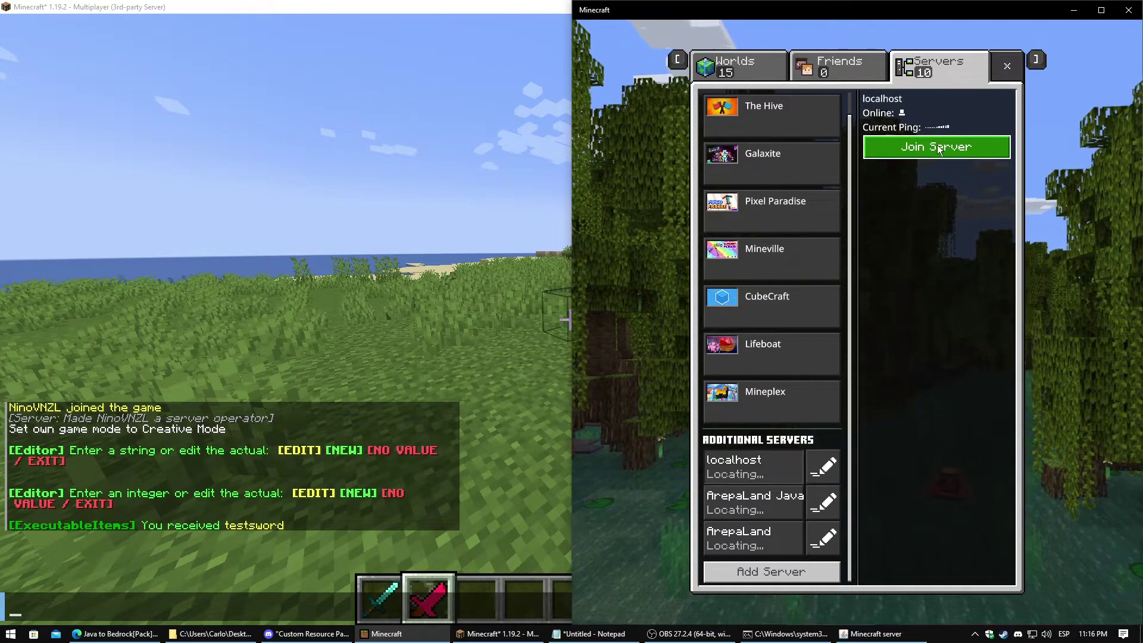
click(937, 147)
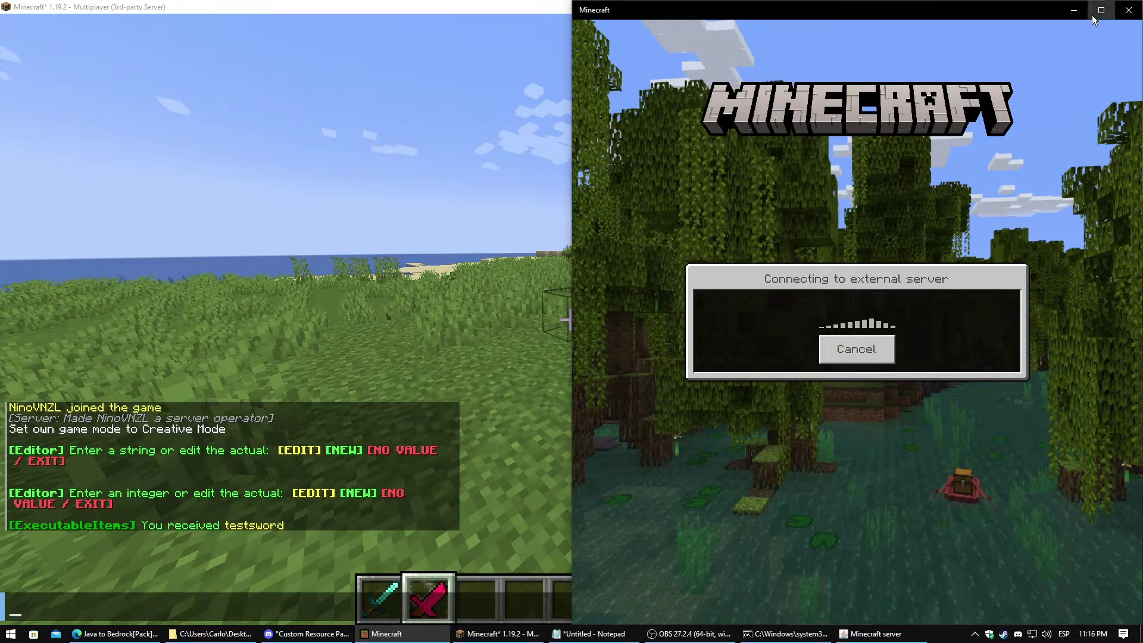
key(super+Up)
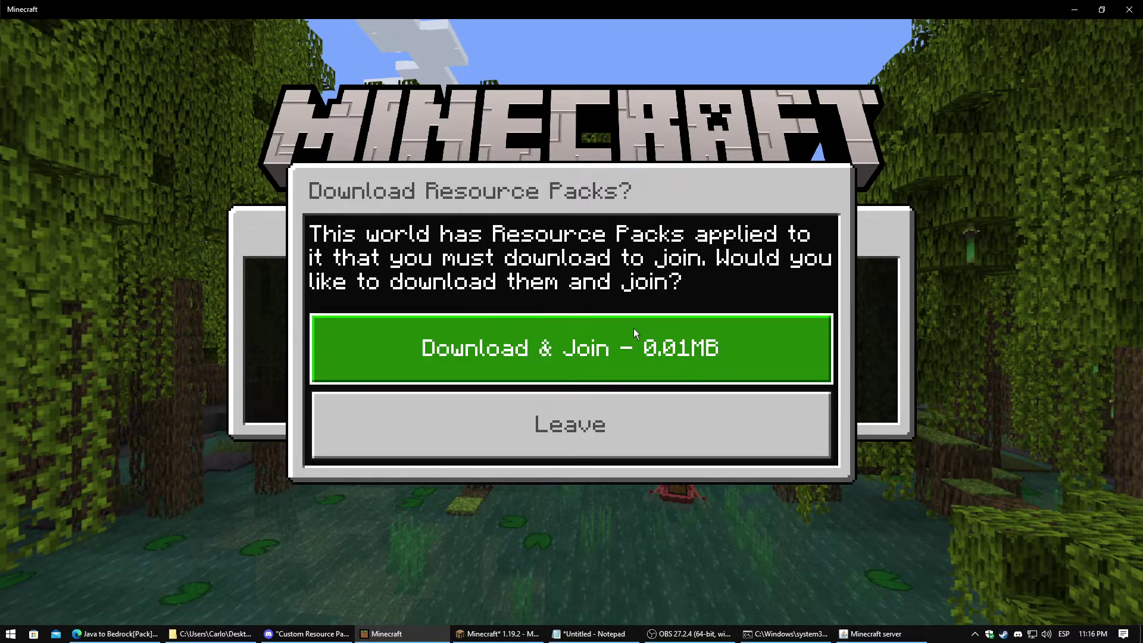
click(534, 353)
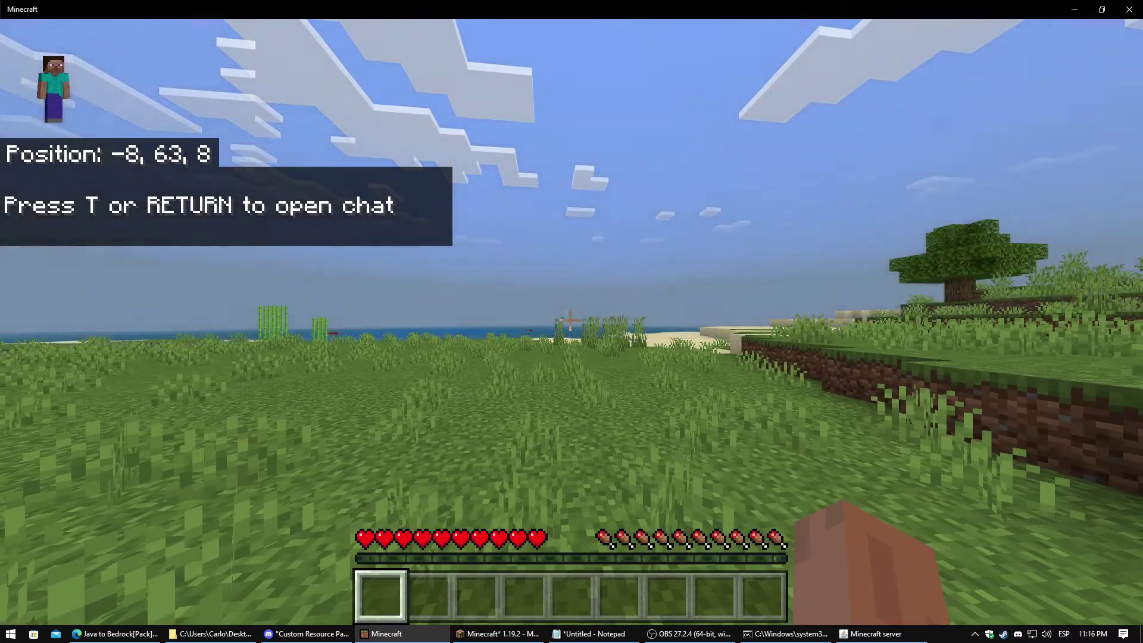
Walk the Bedrock player up to the Java player
key(w)
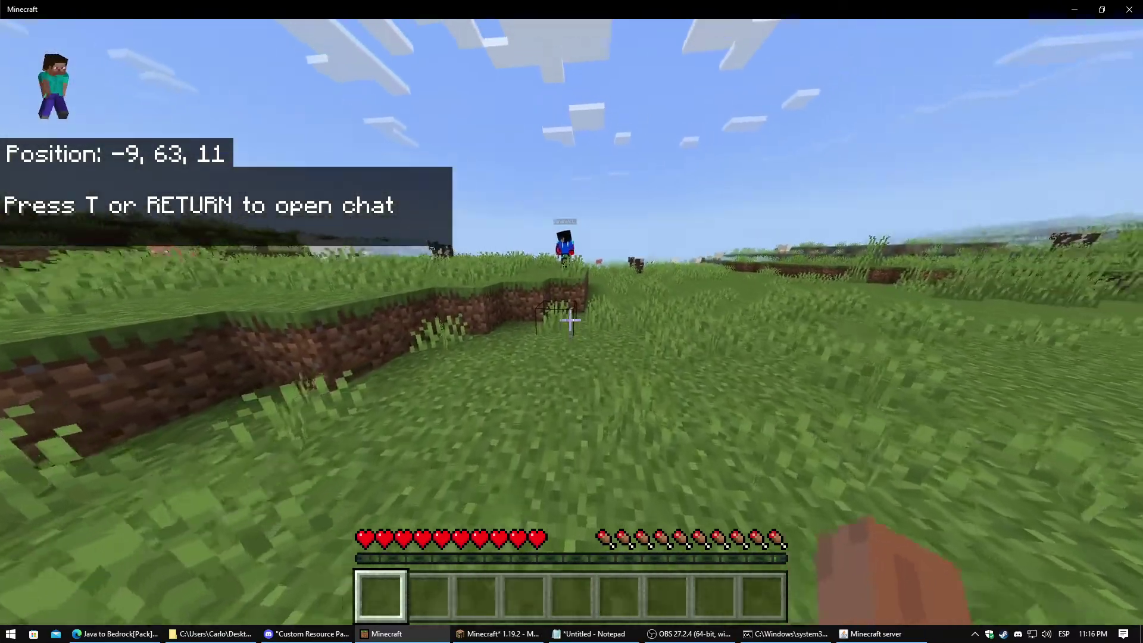
key(w)
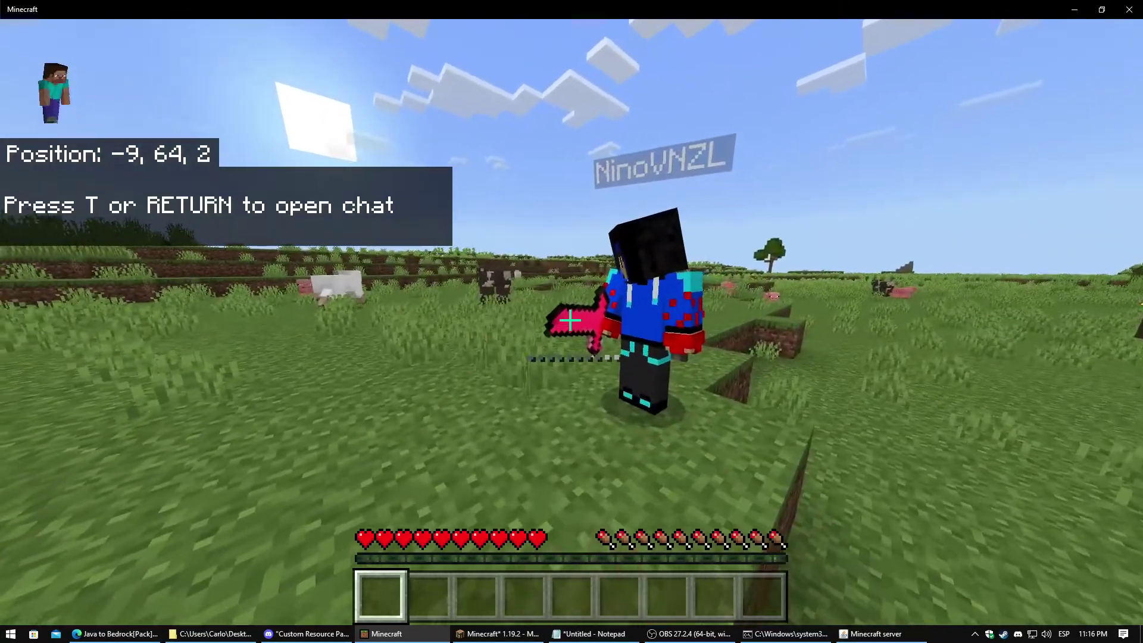
key(w)
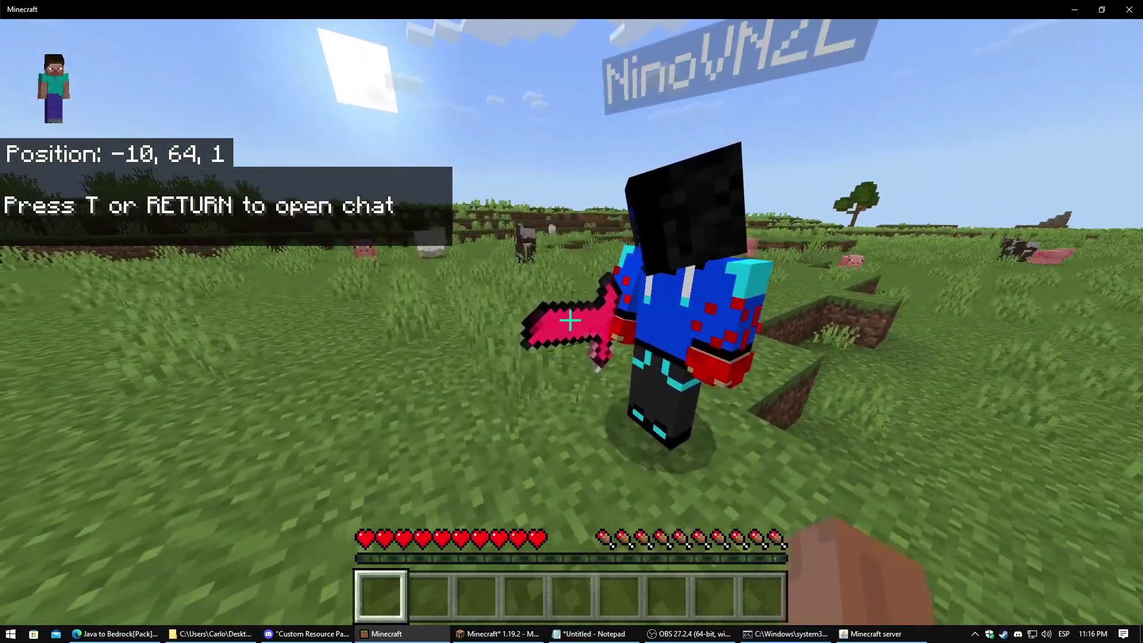
key(t)
click(502, 634)
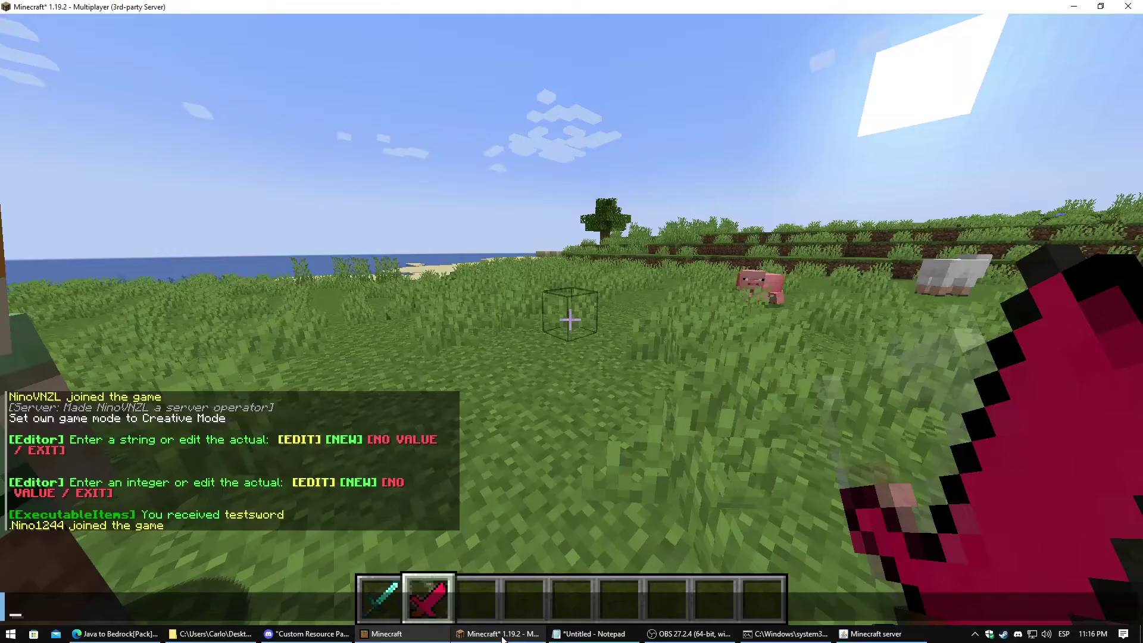
key(Escape)
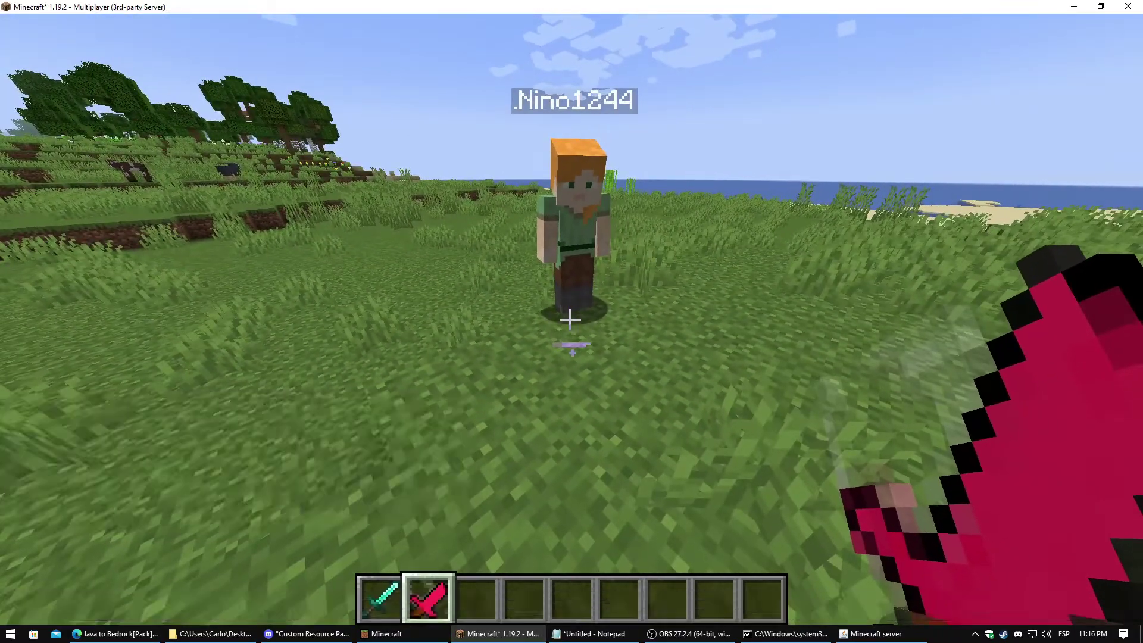
In Java, use the /ei editor to take a testsword and drop it toward the Bedrock player
key(slash)
text(ei editor)
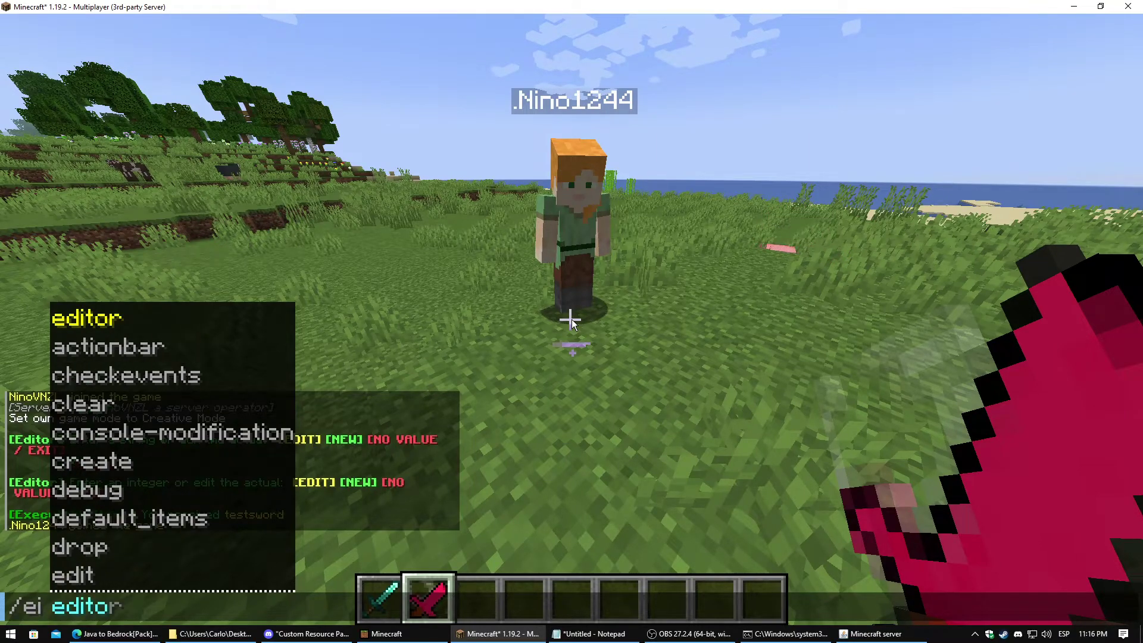
key(Return)
shift+right_click(439, 182)
key(3)
key(q)
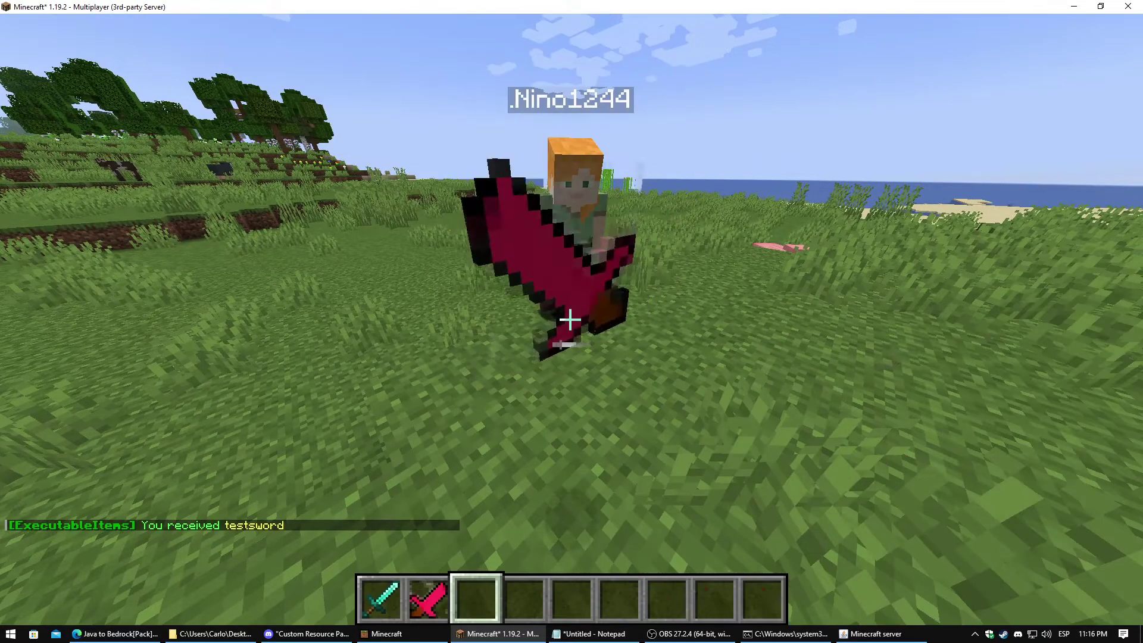
key(Escape)
In Bedrock, handle the pink testsword and kill a pig with two strikes
key(alt+Tab)
key(Escape)
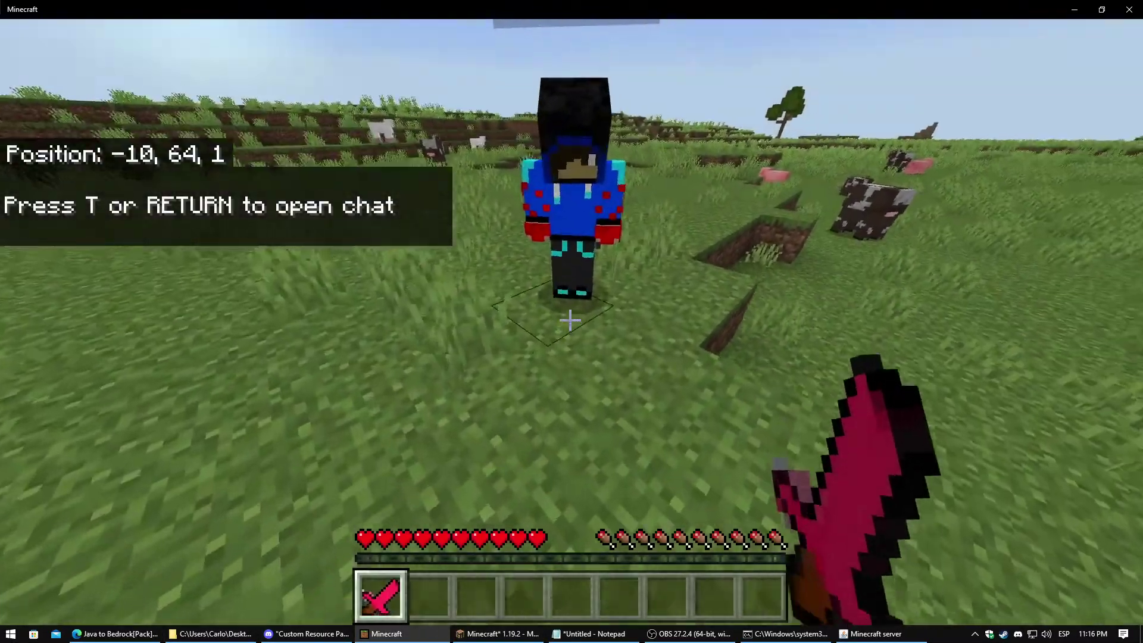
key(q)
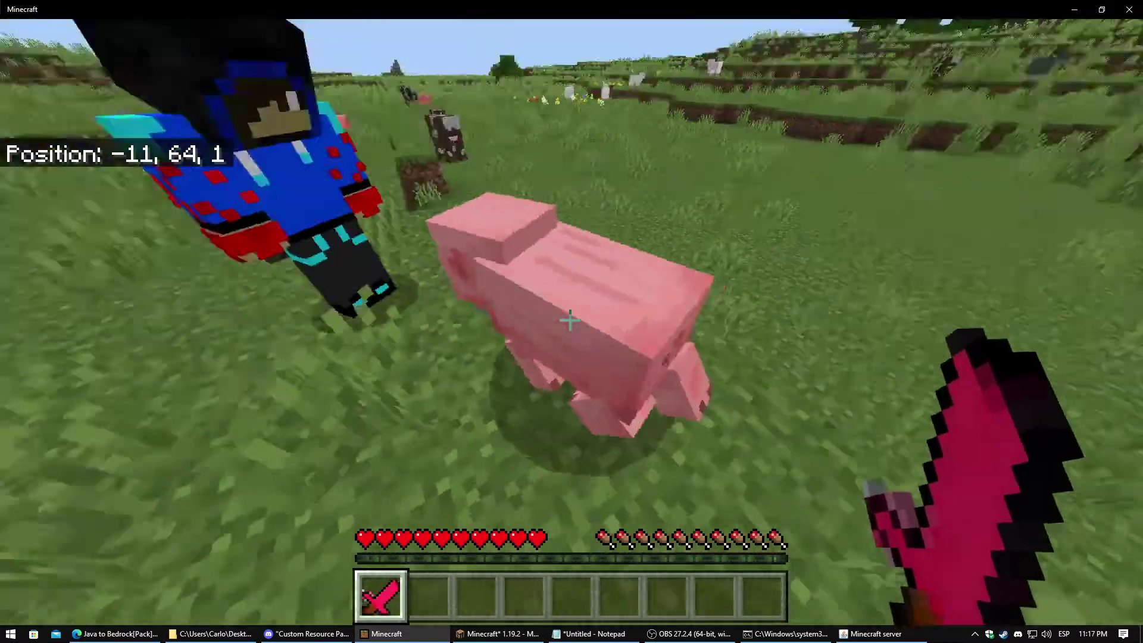
click(571, 320)
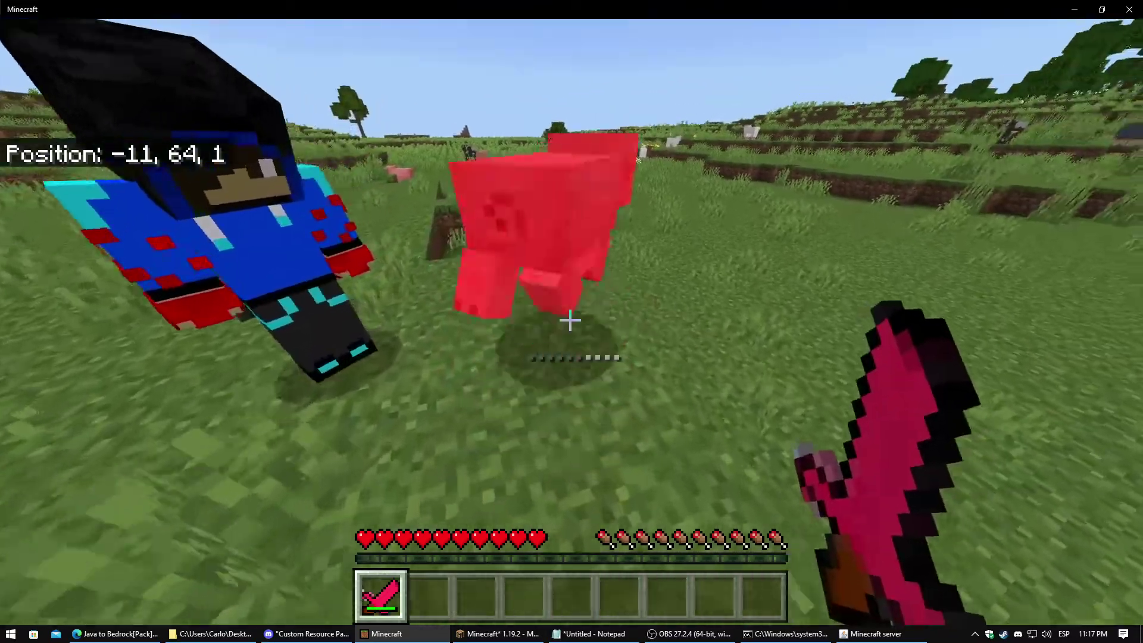
click(571, 320)
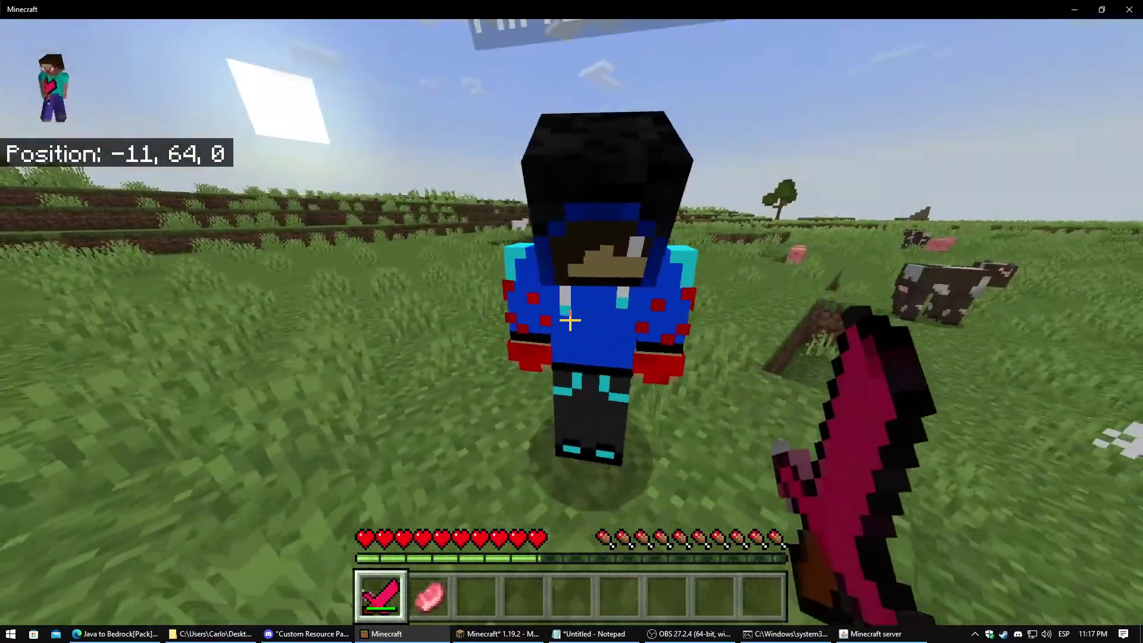
Back in Java, hold the Test Sword from hotbar slot 2
key(t)
click(499, 634)
key(Escape)
key(2)
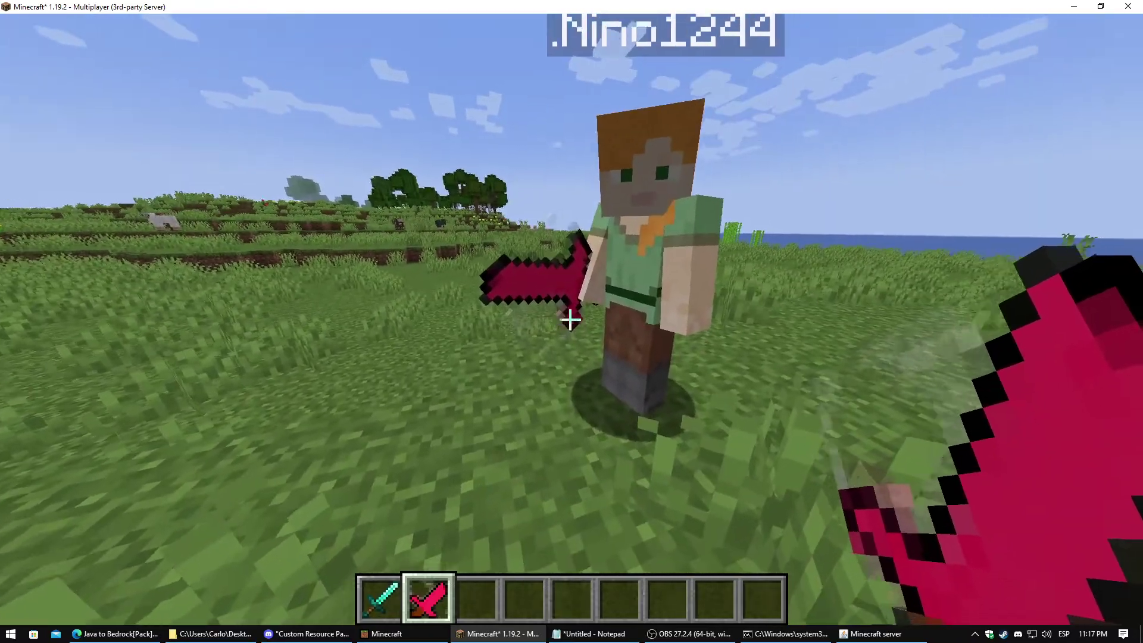
View the Java player from the front, walk across the field, and switch from Diamond Sword back to Test Sword
key(F5)
key(F5)
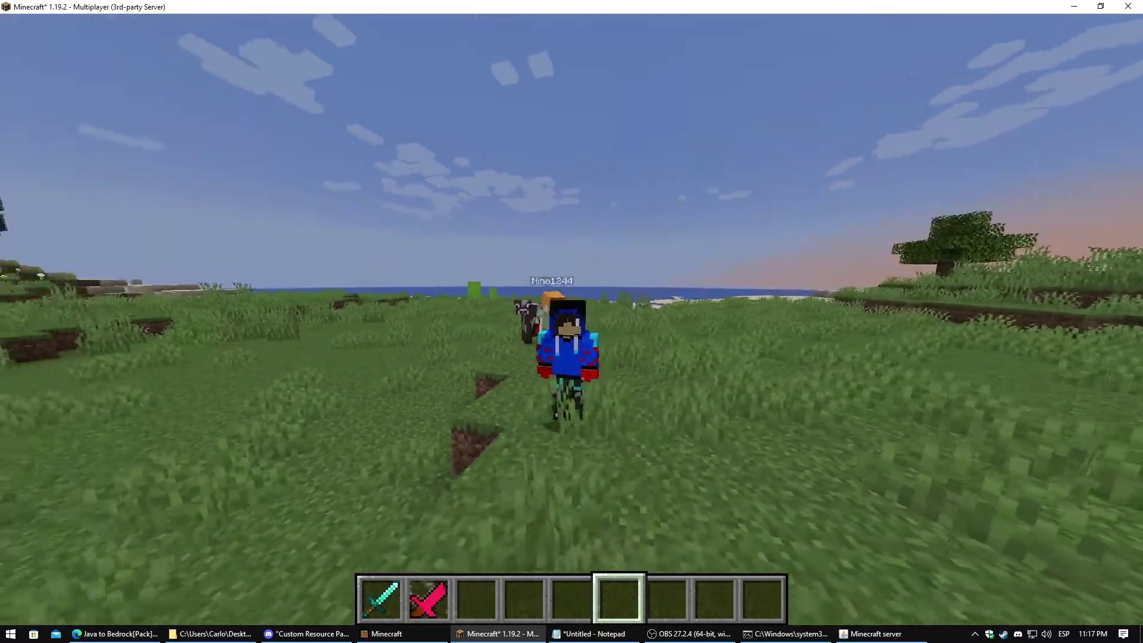
key(F5)
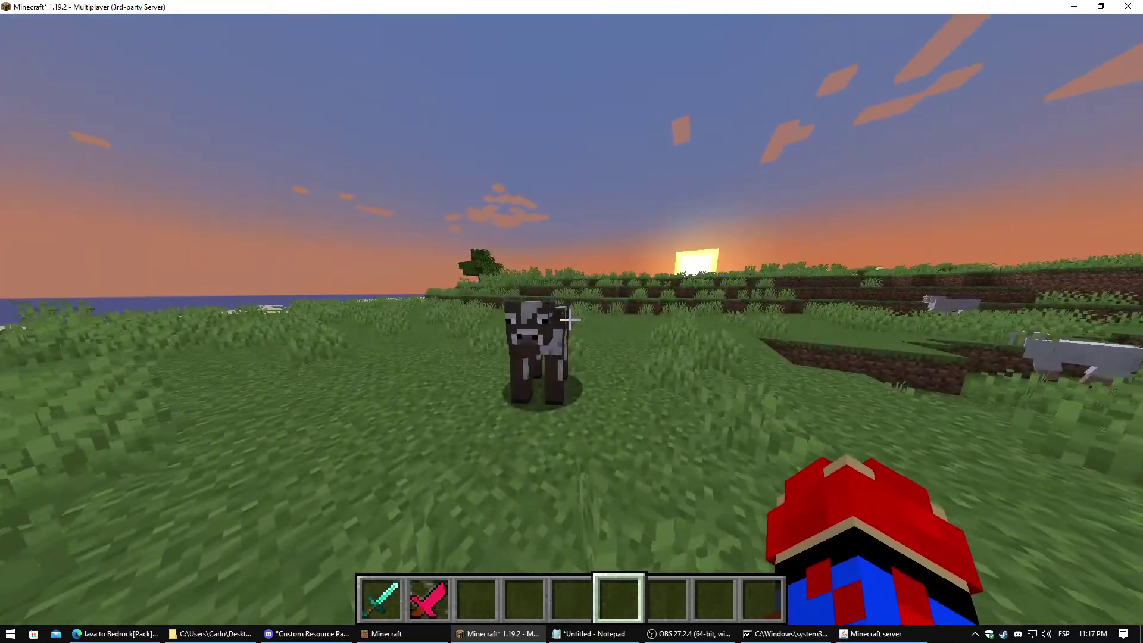
key(w)
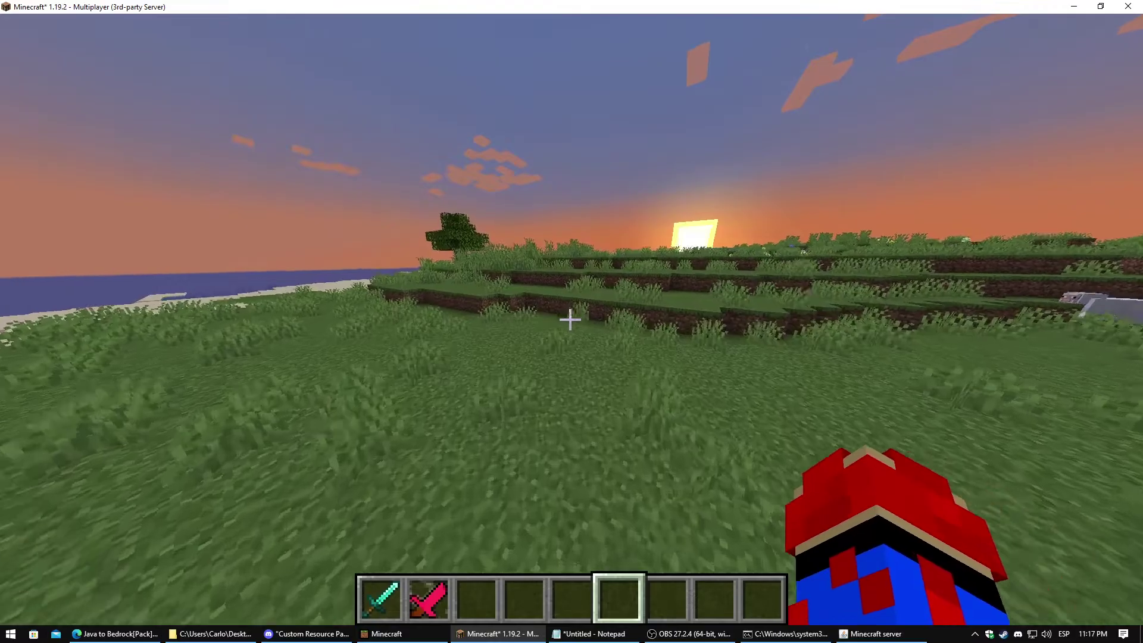
key(w)
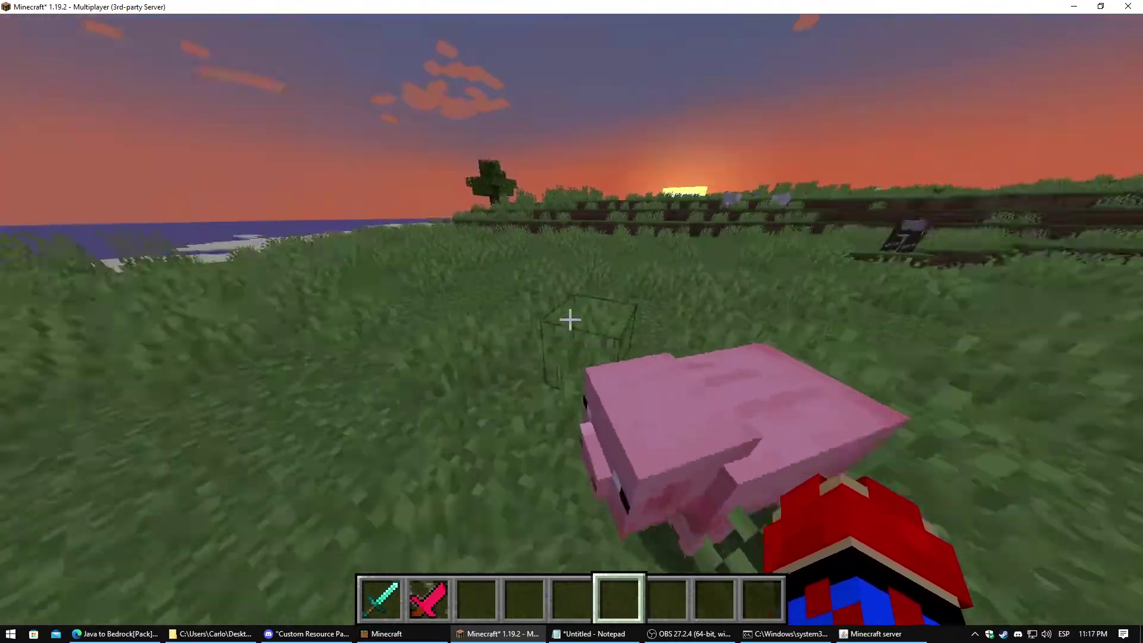
key(w)
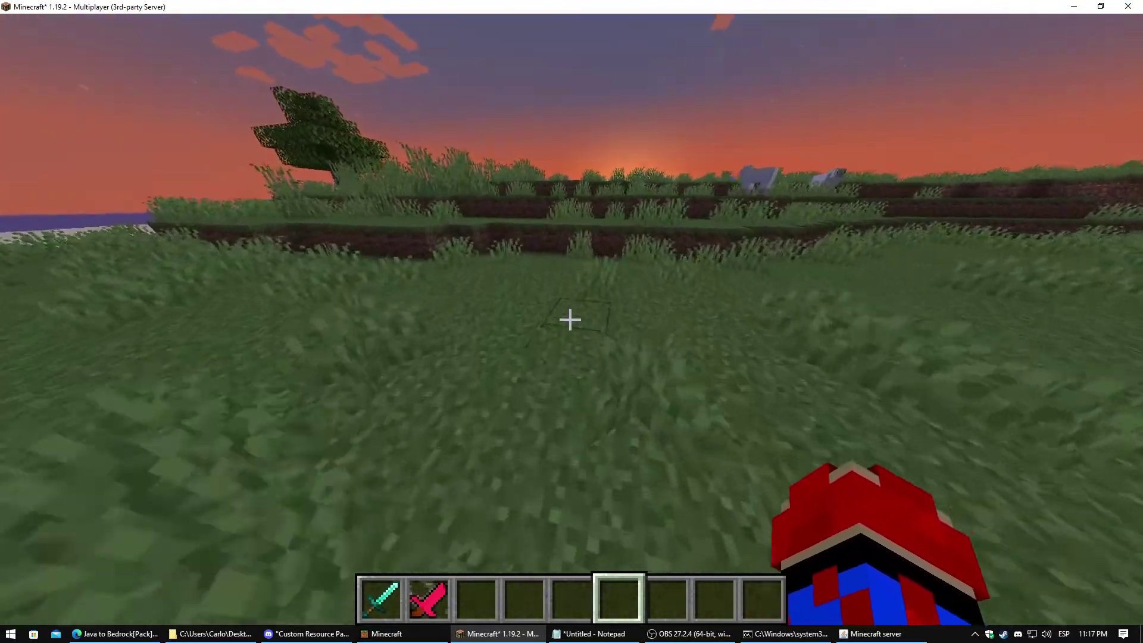
key(w)
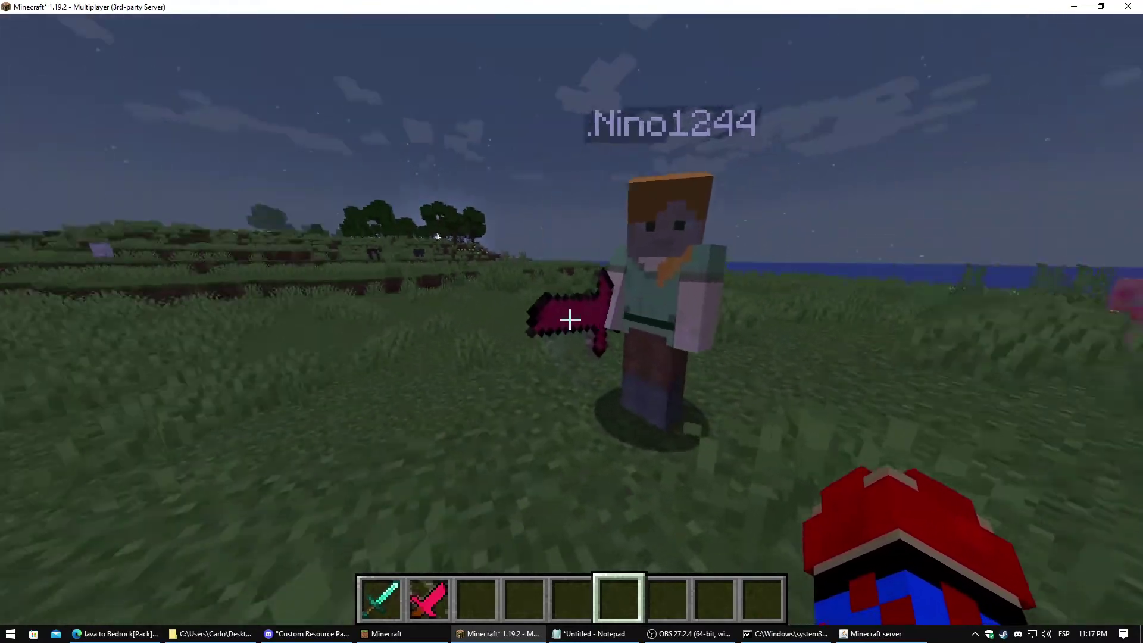
key(F5)
key(F5)
key(1)
key(2)
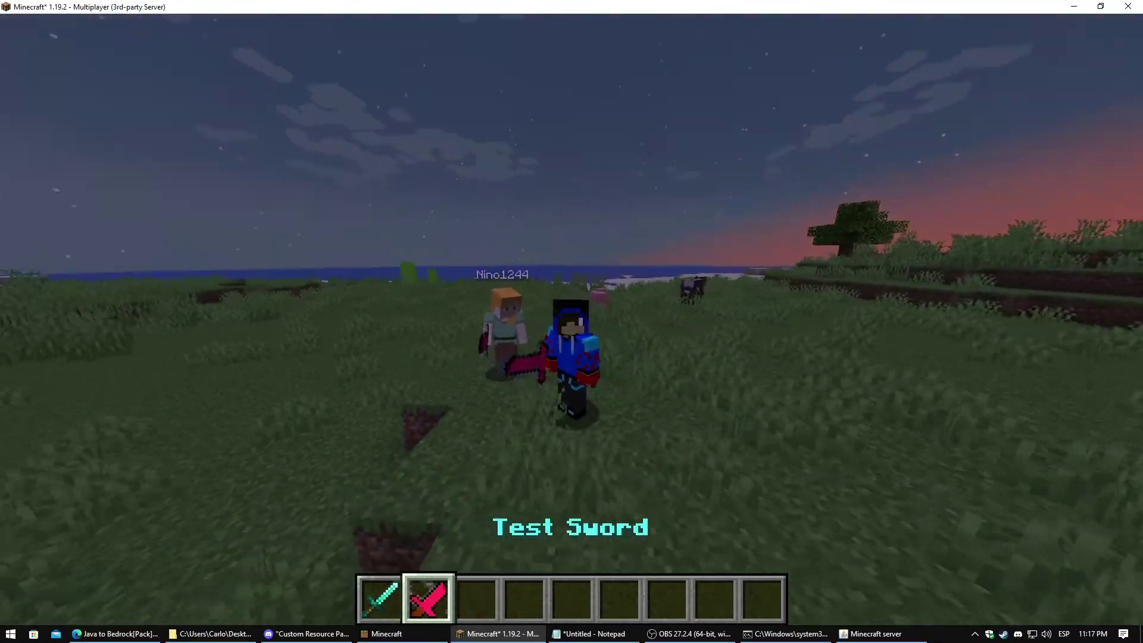